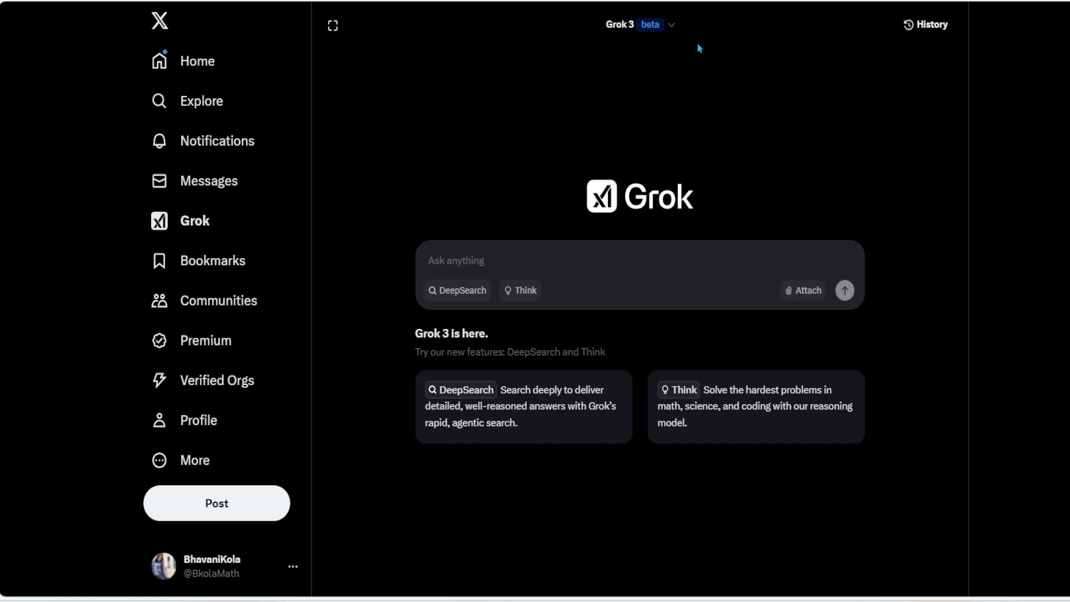
# Switch between DeepSearch and Think modes, and toggle DeepSearch off and back on
pyautogui.click(460, 291)
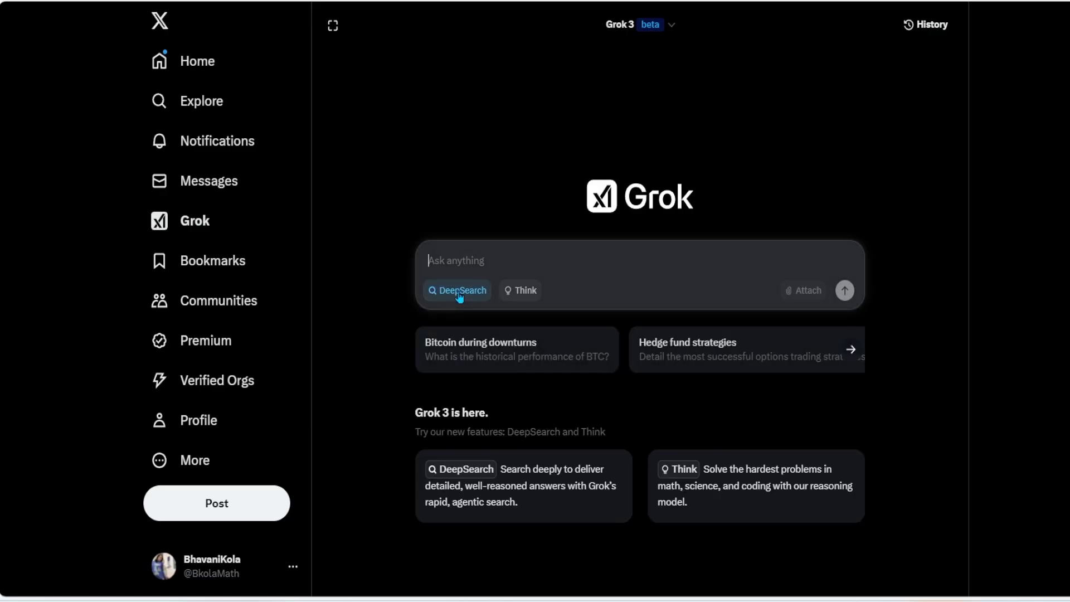
pyautogui.click(528, 296)
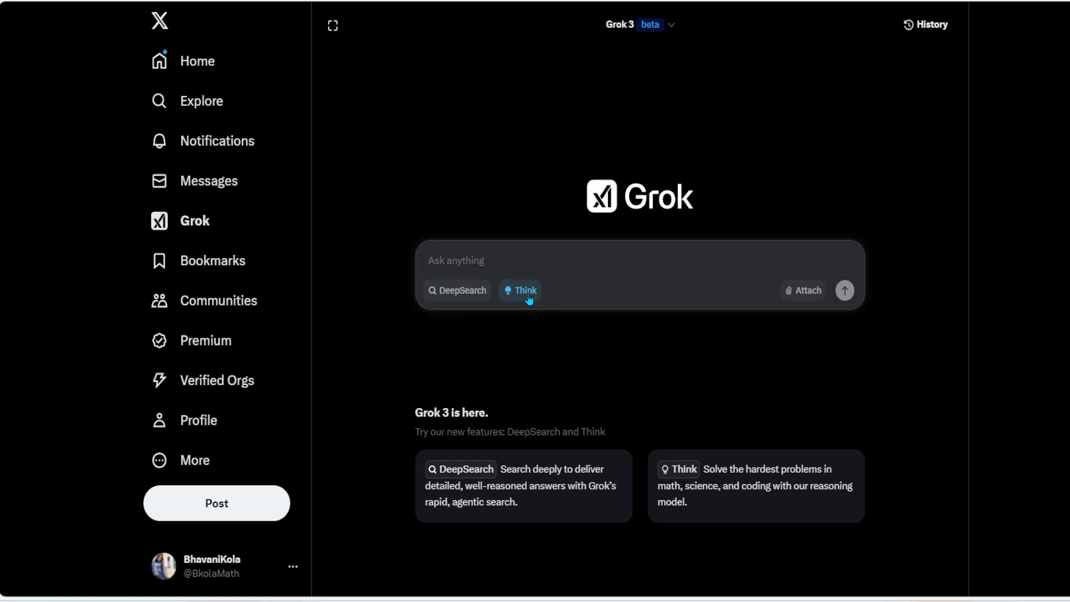
pyautogui.click(465, 292)
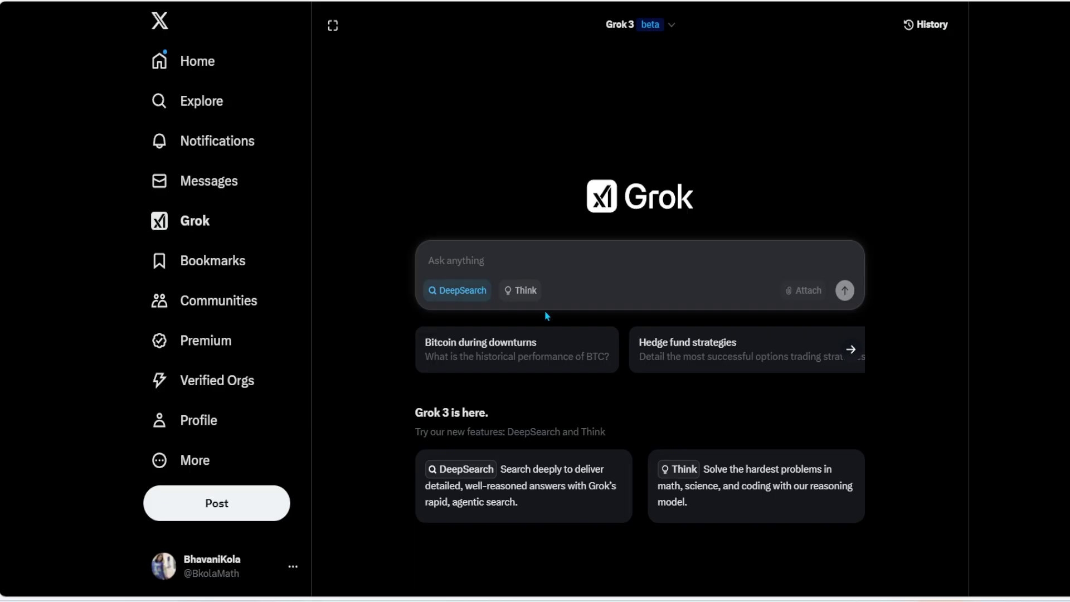
pyautogui.click(519, 290)
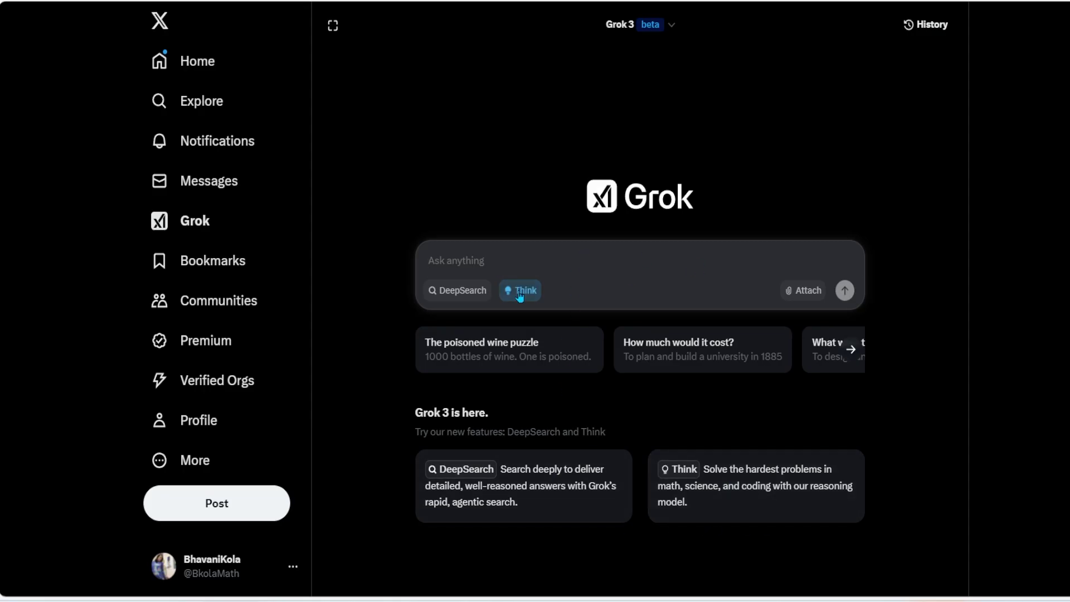
pyautogui.click(463, 296)
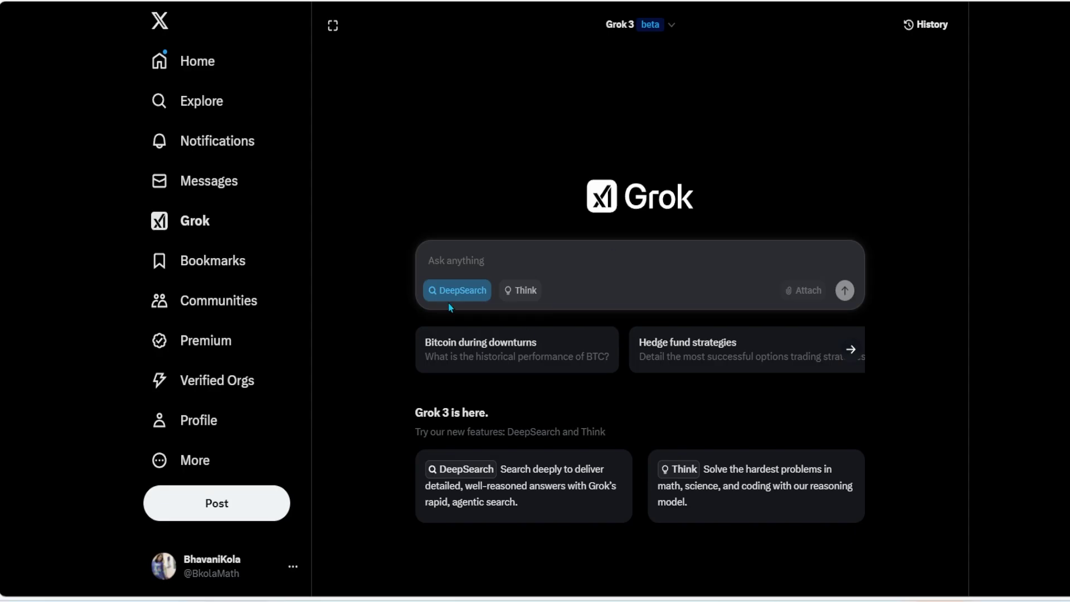
pyautogui.click(483, 298)
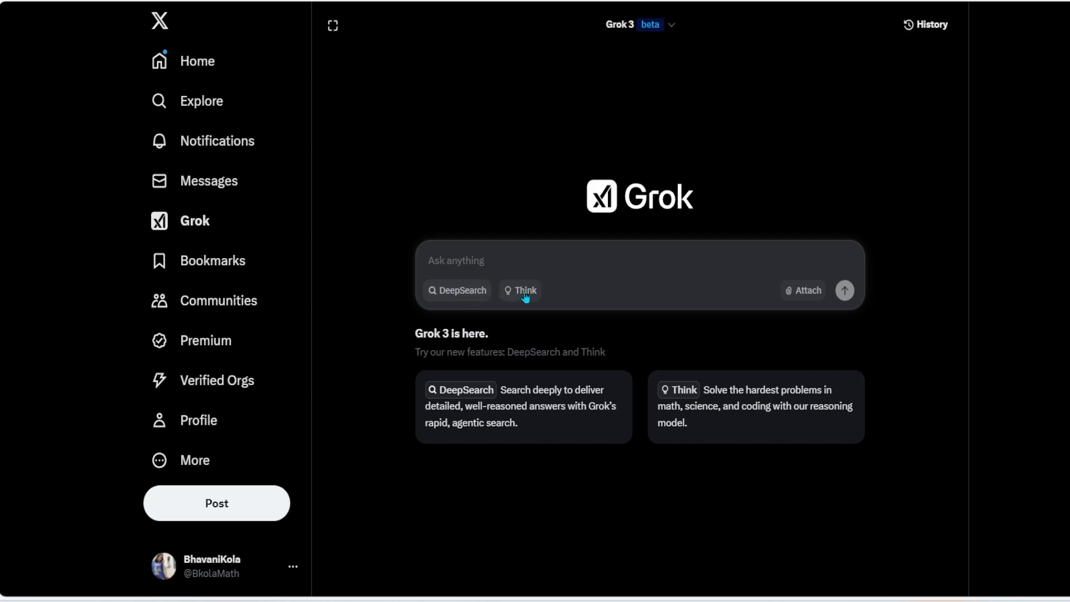
pyautogui.click(470, 300)
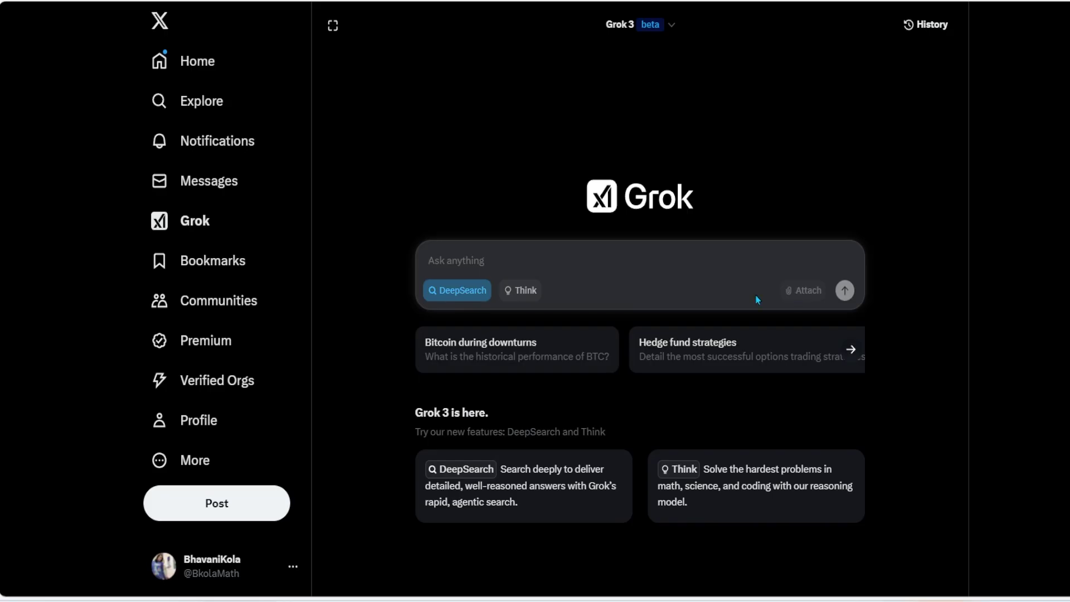
# Settle on Think mode, try the Attach file picker, and show the chat history
pyautogui.click(534, 294)
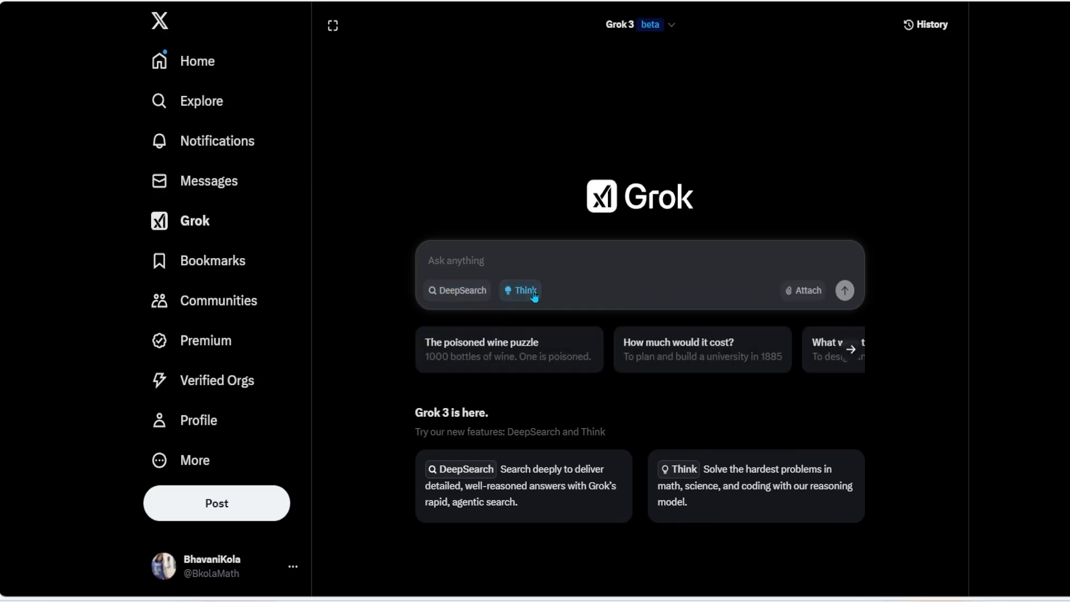
pyautogui.click(808, 292)
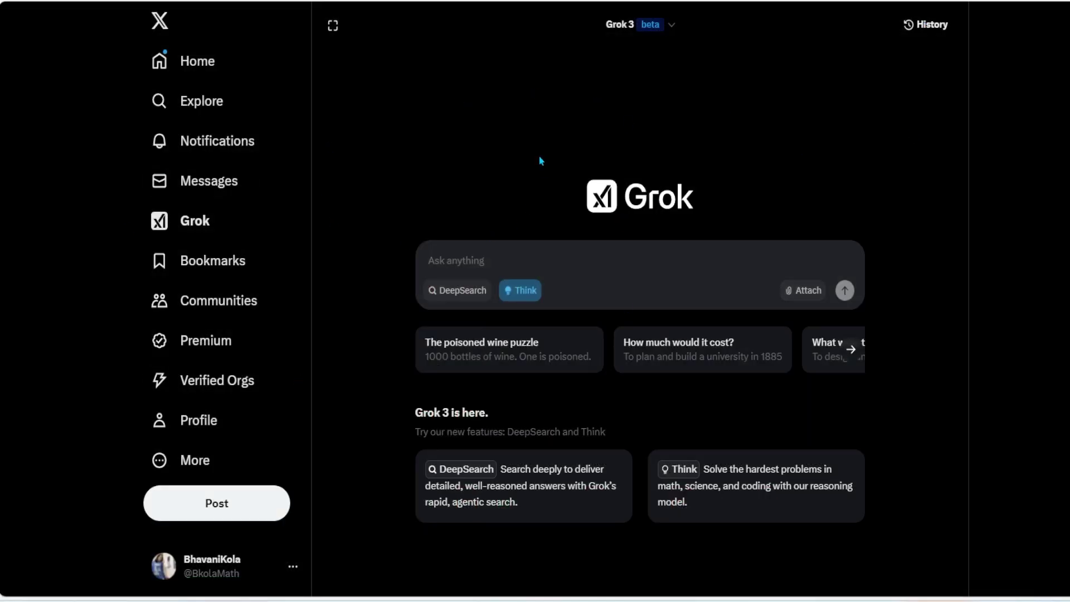
pyautogui.click(898, 29)
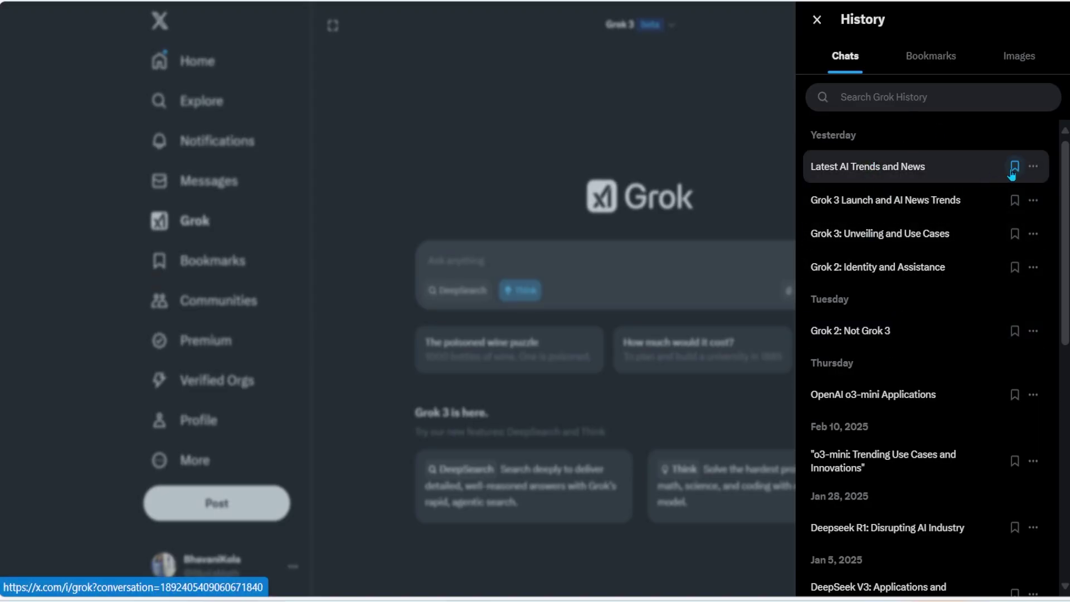
# Close the history, type 'Generate an image for me', and toggle DeepSearch and Think
pyautogui.click(701, 117)
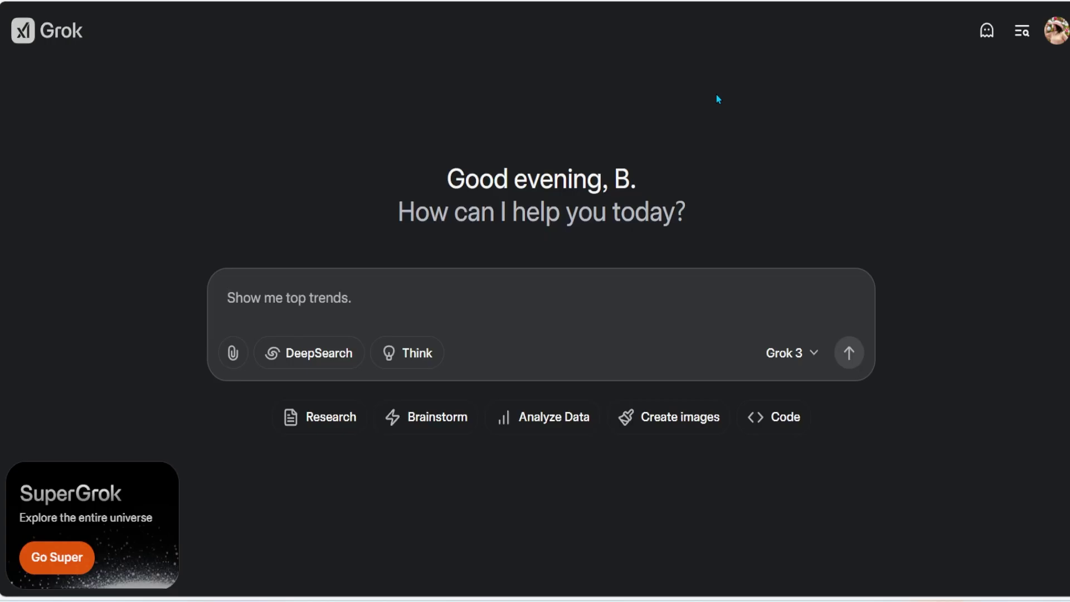
pyautogui.write('Generate an image for me')
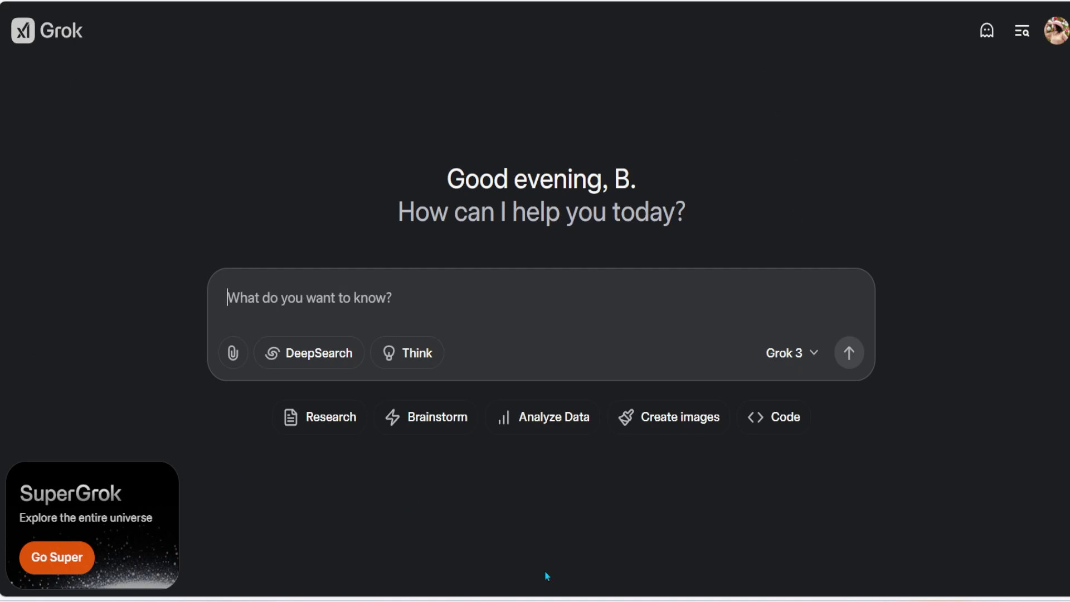
pyautogui.click(341, 359)
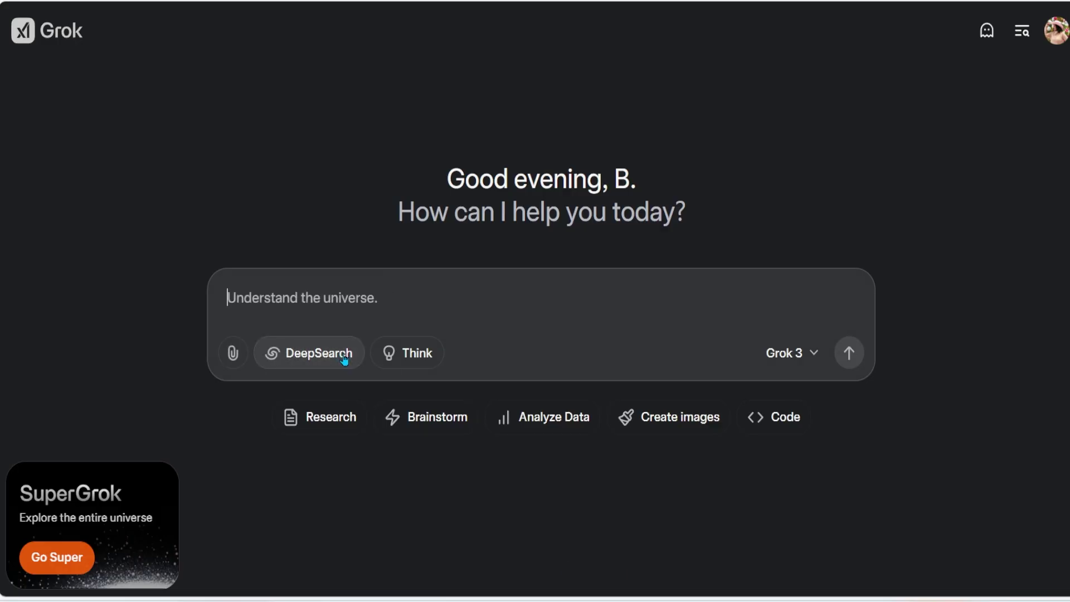
pyautogui.click(401, 362)
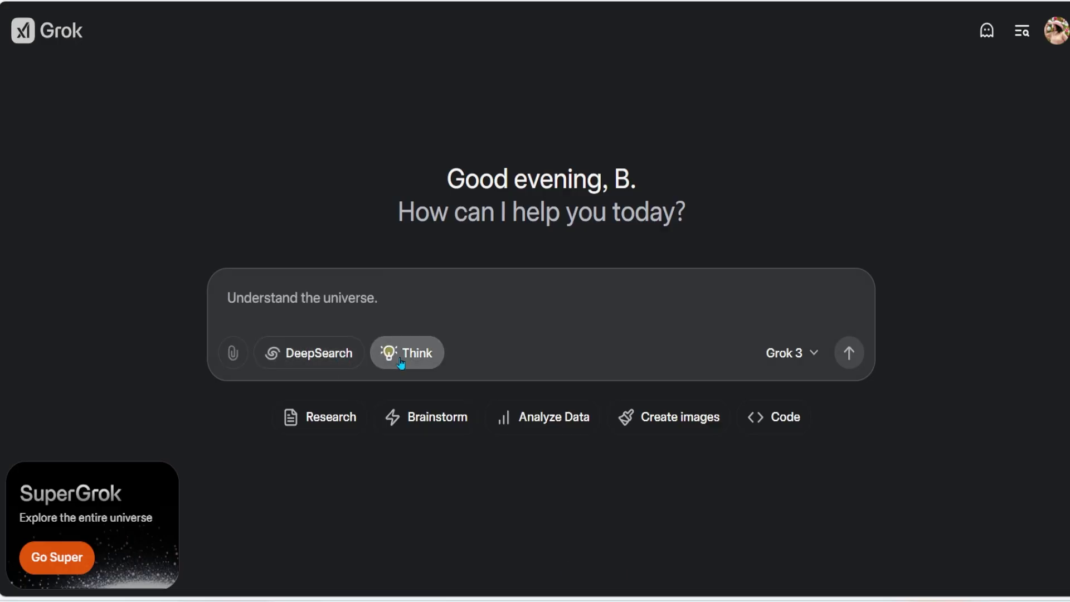
pyautogui.click(401, 362)
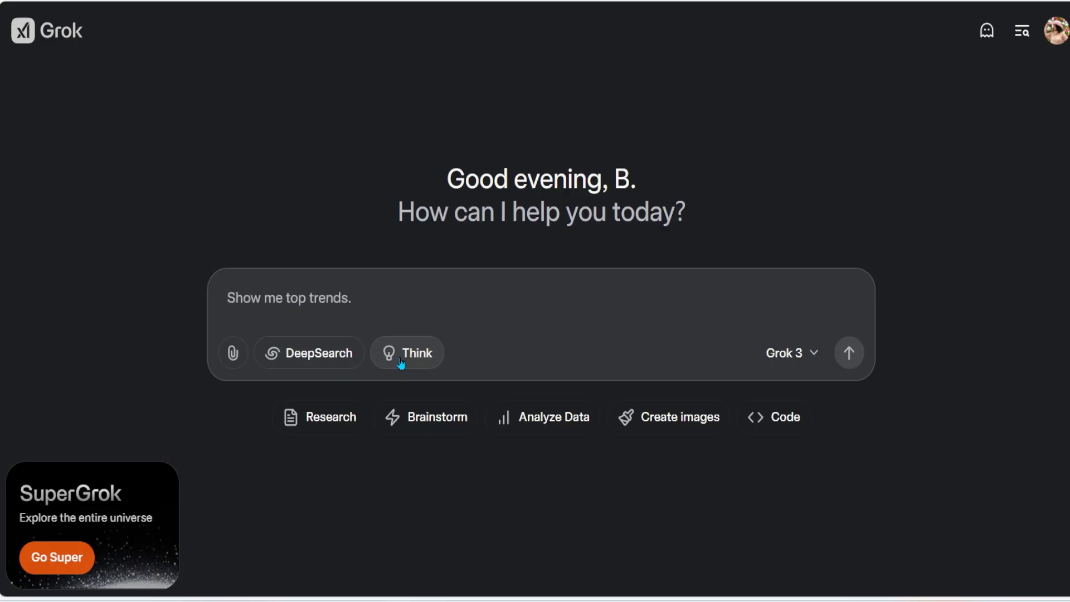
pyautogui.click(323, 353)
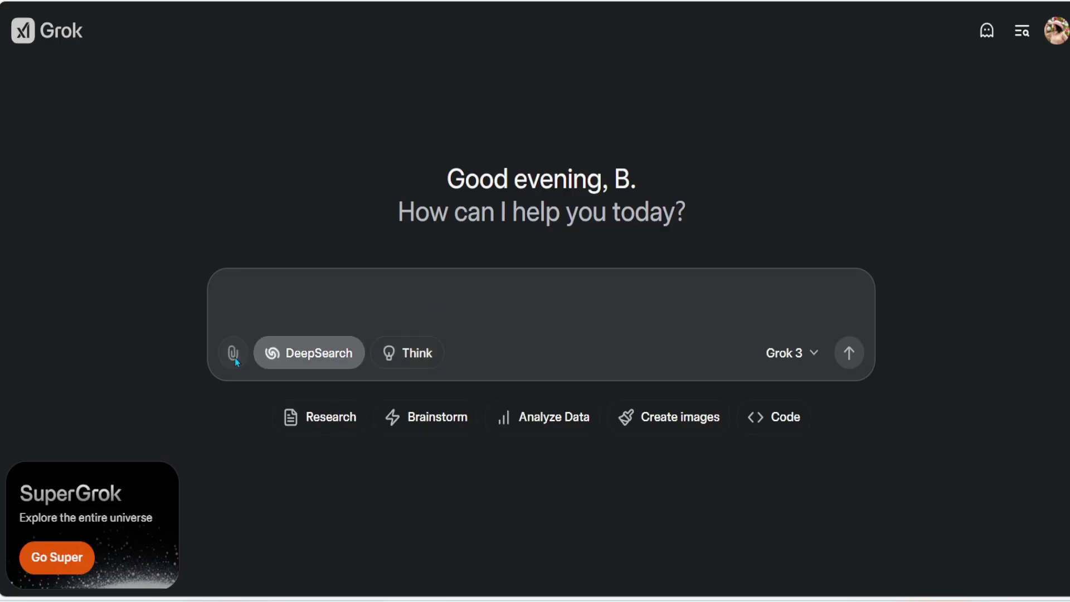
pyautogui.click(276, 360)
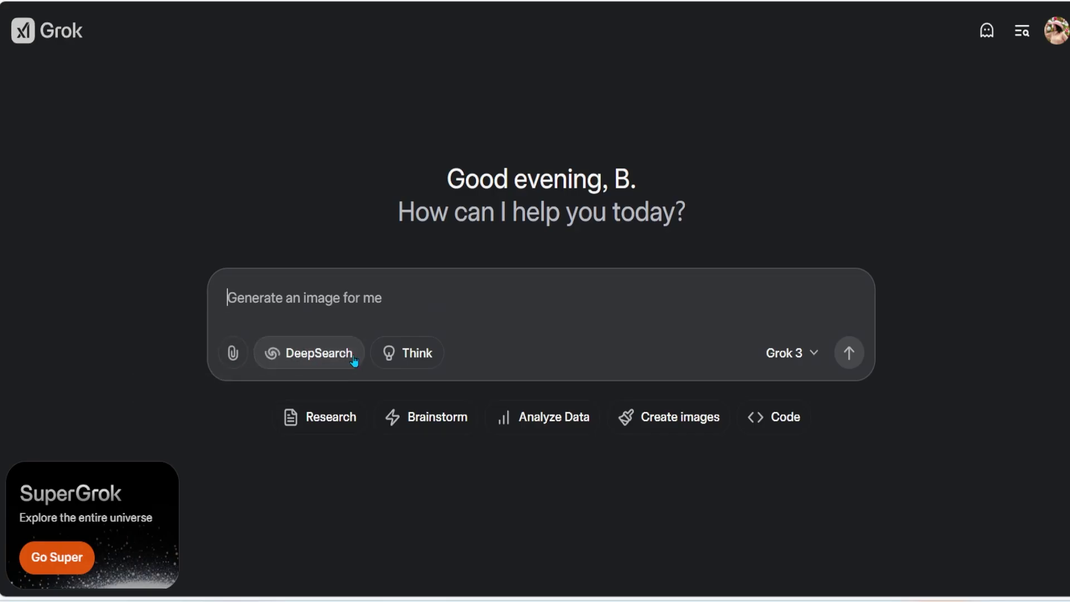
pyautogui.click(417, 357)
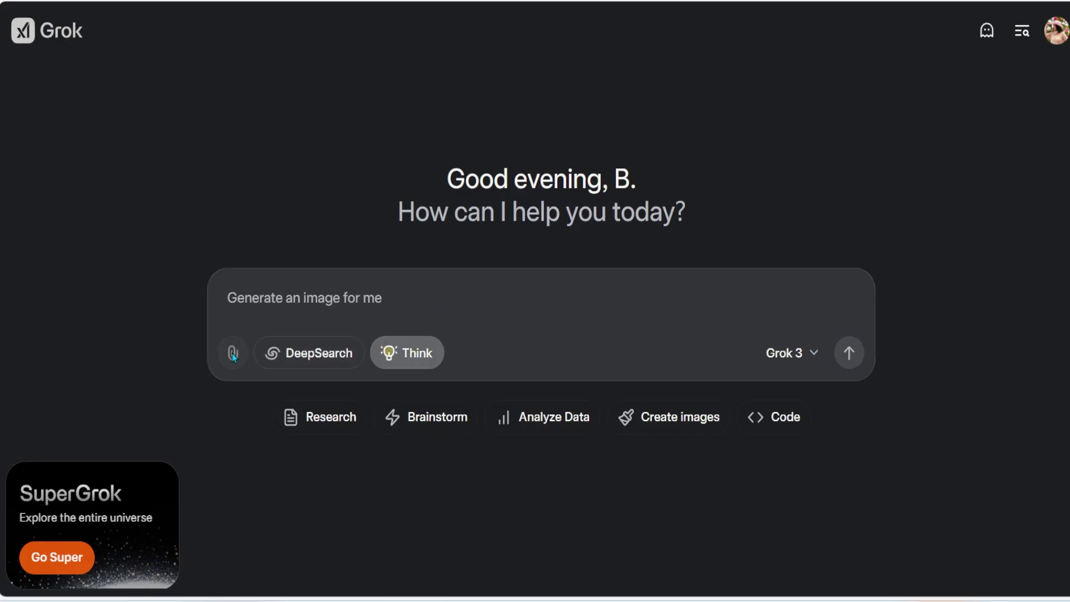
# Visit the X Grok tab, return to grok.com, and retype 'Generate an image for me'
pyautogui.moveTo(23, 115)
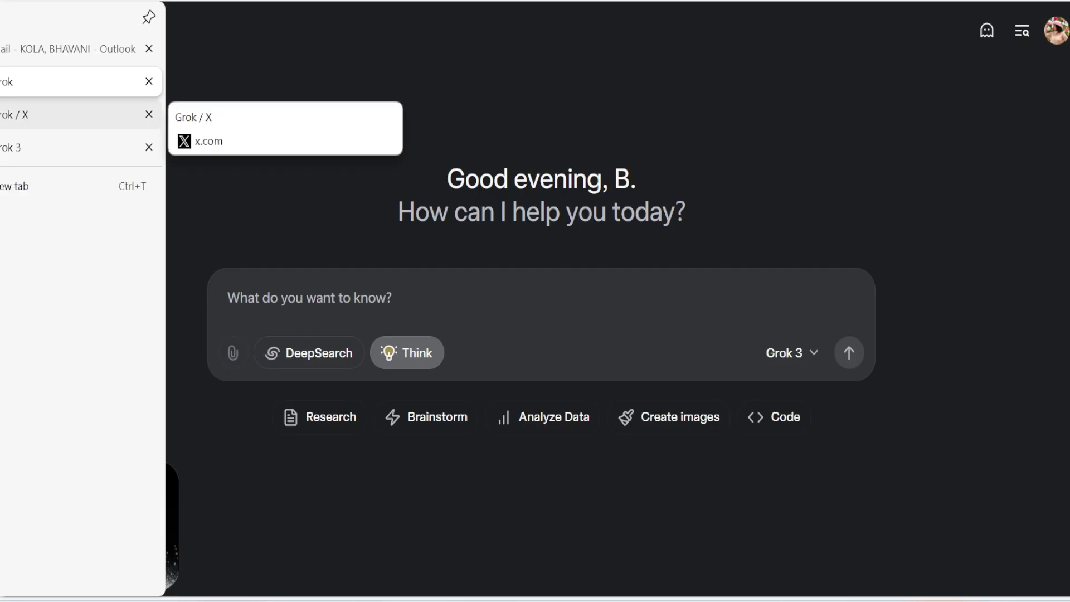
pyautogui.click(22, 114)
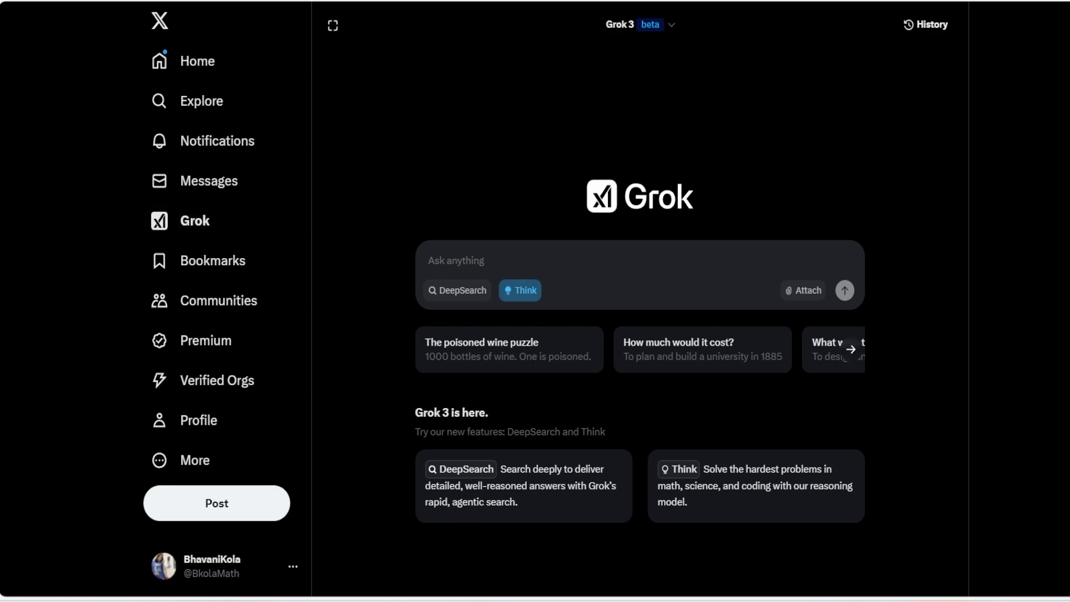
pyautogui.click(22, 136)
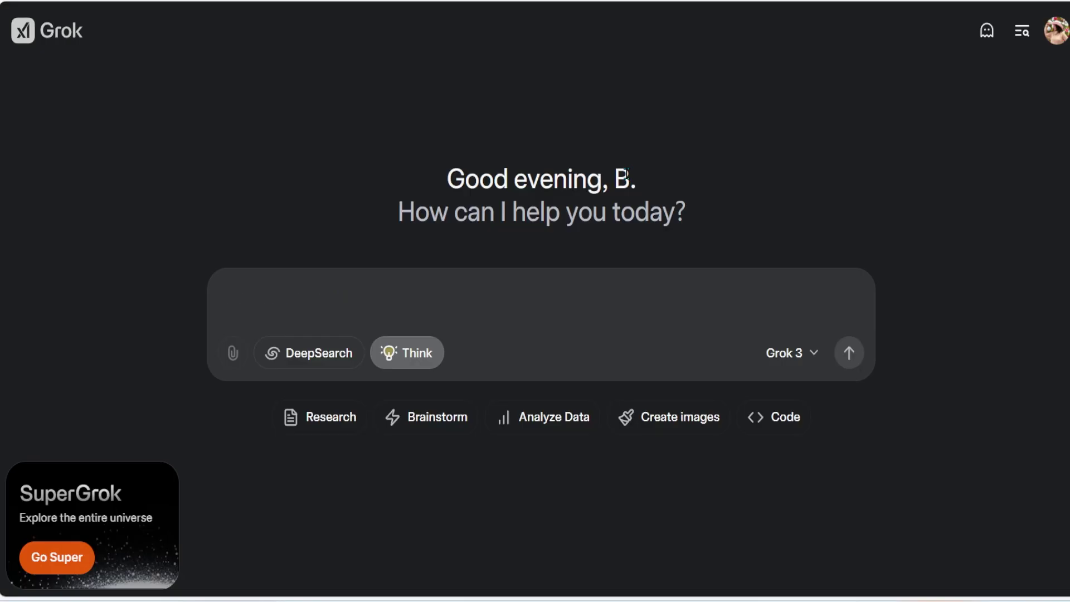
pyautogui.write('Generate an image for me')
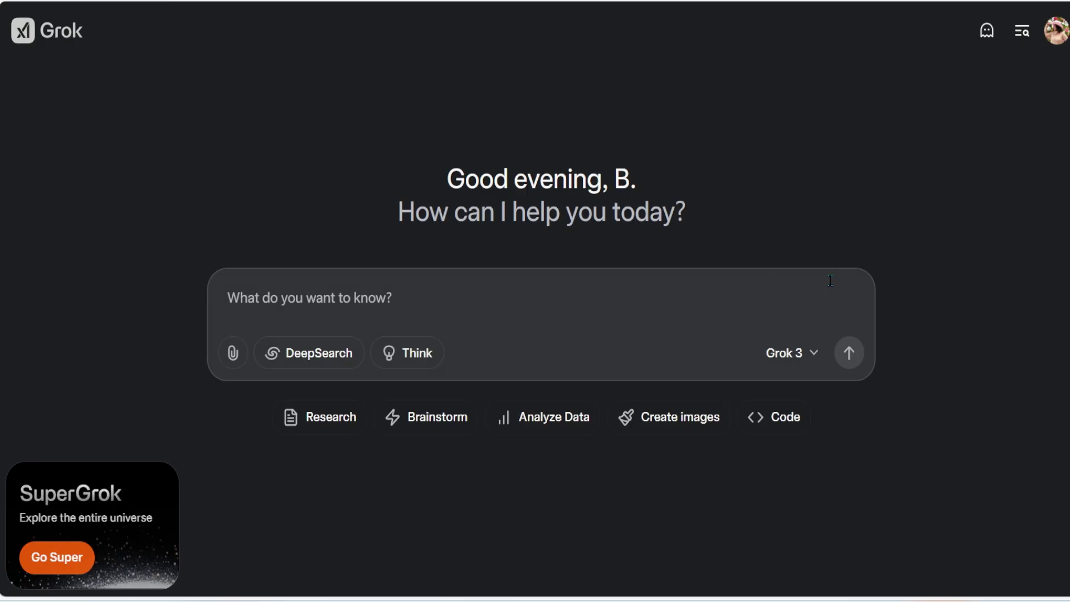
# In the Grok 3 model choices, turn Enable Search off and back on
pyautogui.click(814, 357)
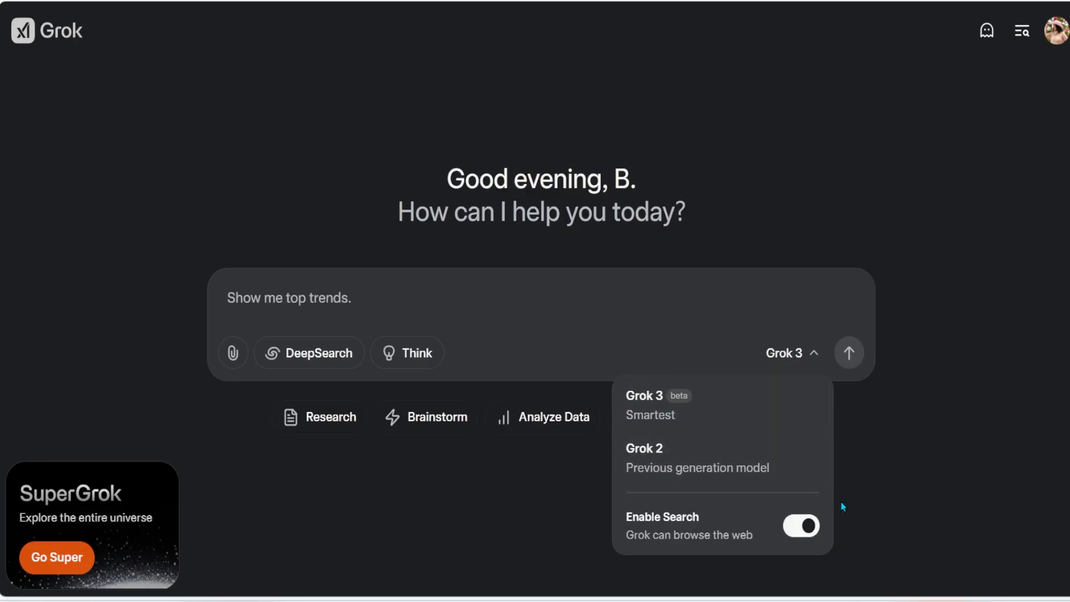
pyautogui.click(794, 537)
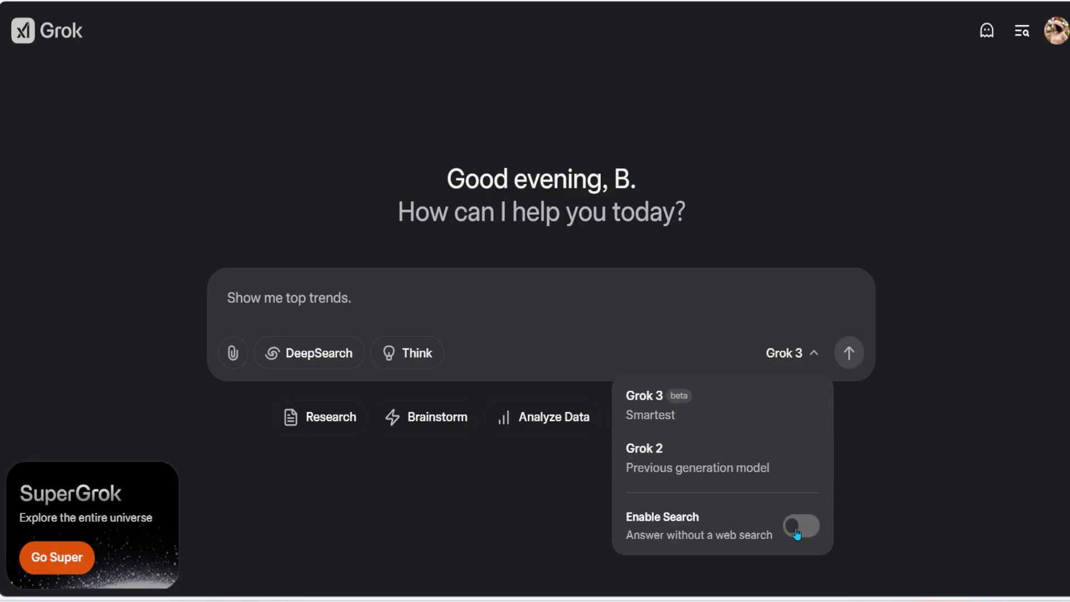
pyautogui.click(793, 537)
pyautogui.click(906, 475)
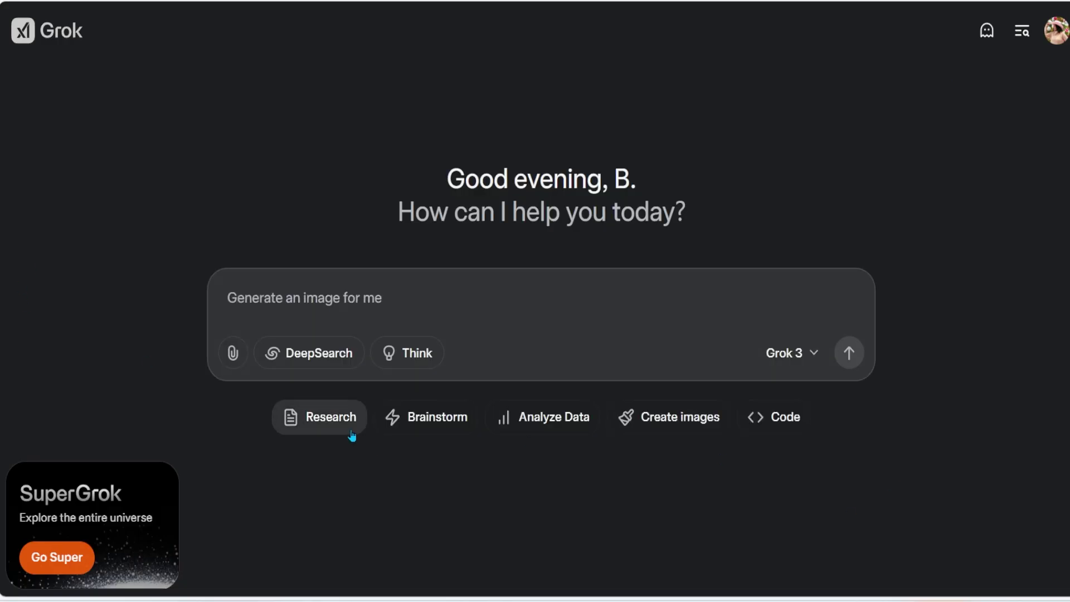
# Start a Research prompt, clear it, and start a 'Brainstorm ideas for' prompt instead
pyautogui.click(331, 417)
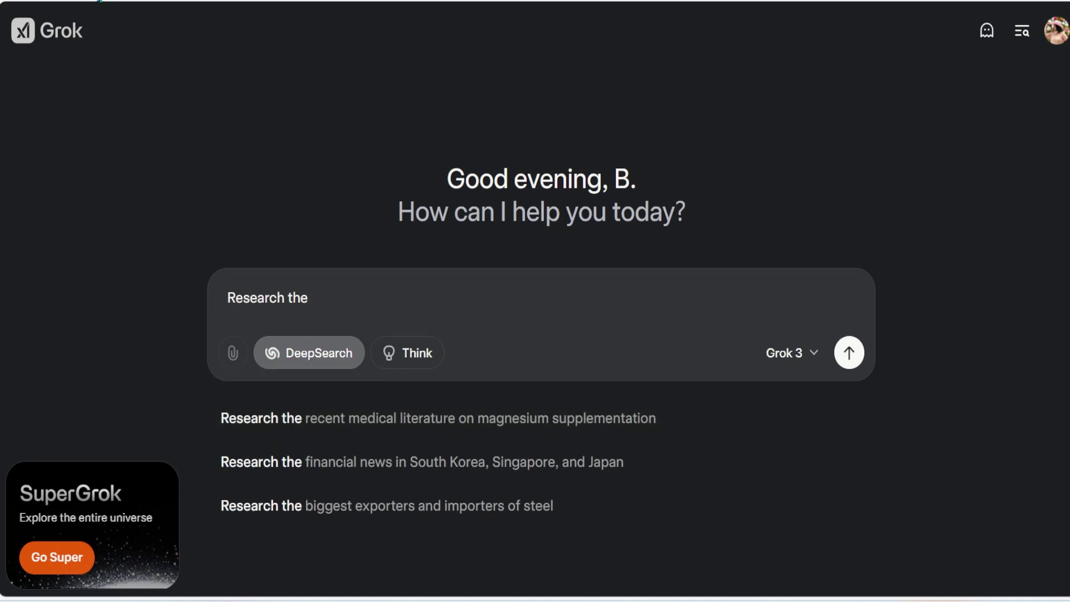
pyautogui.hotkey('ctrl', 'a')
pyautogui.press('BackSpace')
pyautogui.click(433, 427)
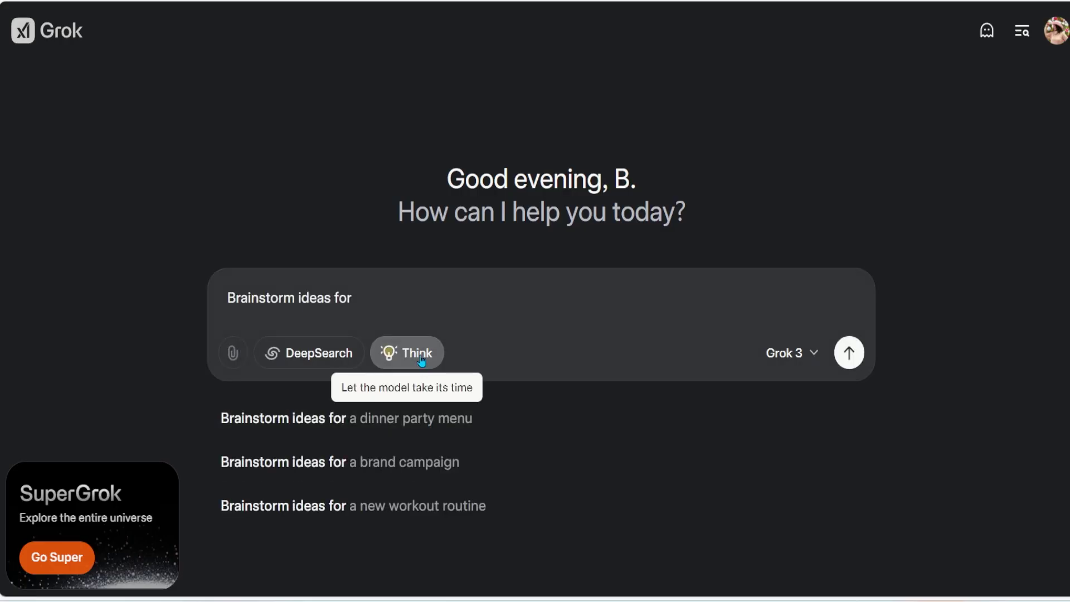
# Toggle temporary private chat on and off, ending in a regular chat
pyautogui.click(986, 33)
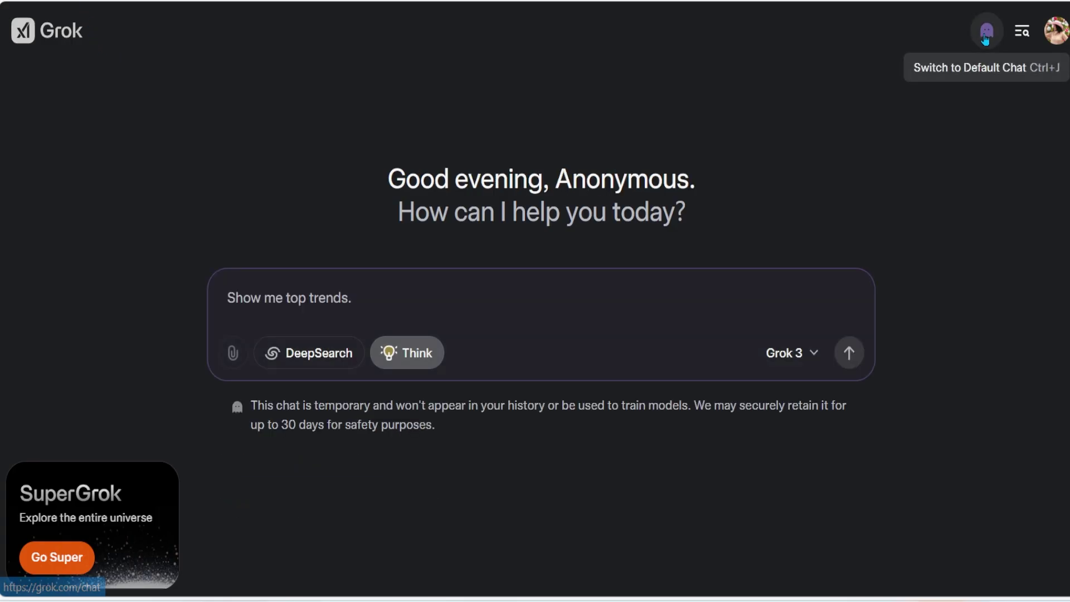
pyautogui.click(985, 35)
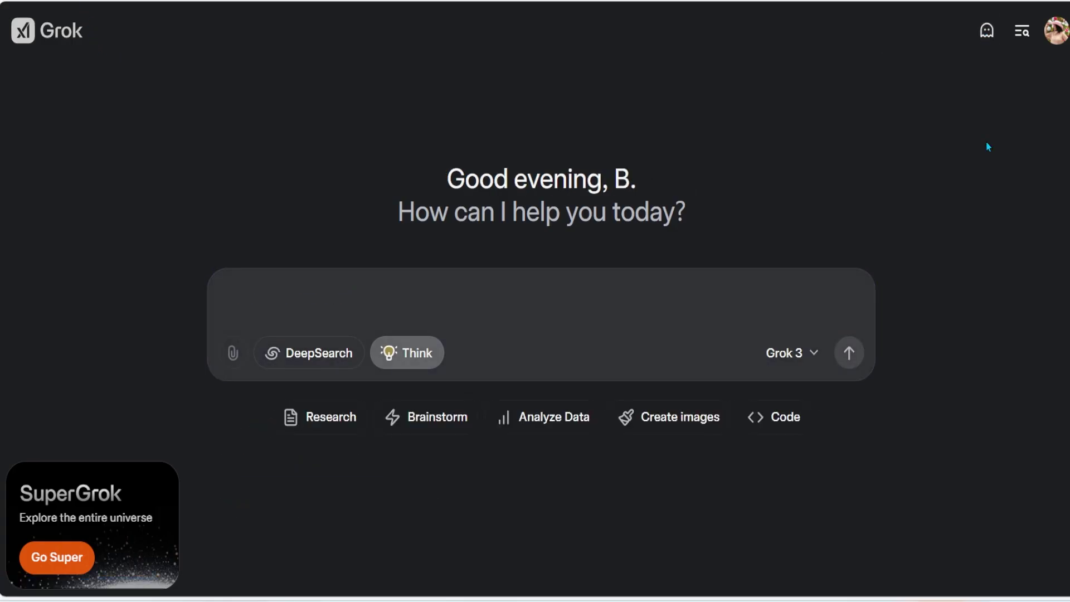
pyautogui.click(987, 42)
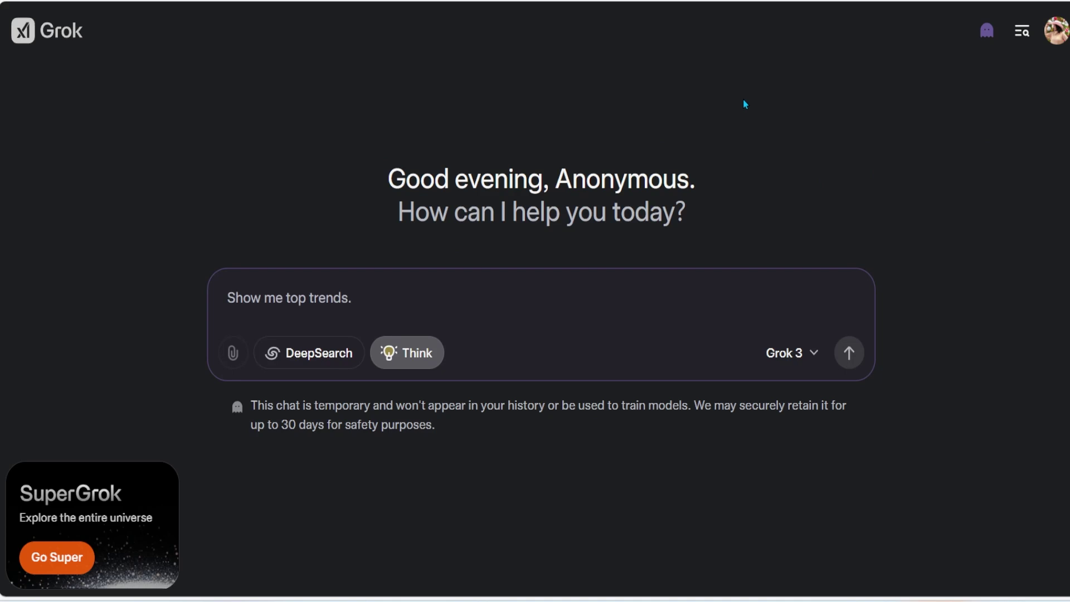
pyautogui.click(985, 49)
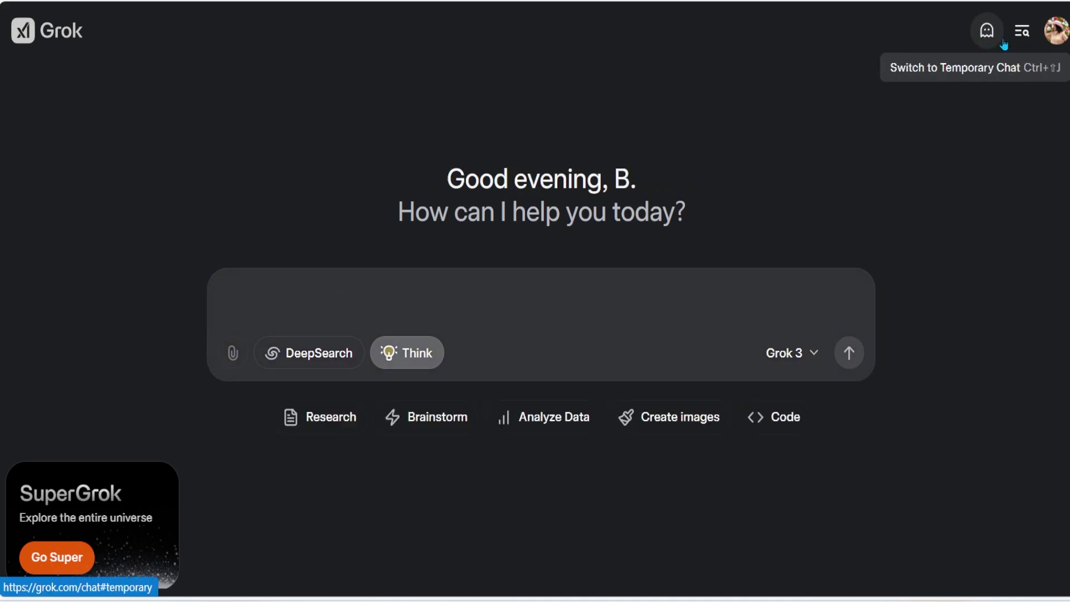
# Open and dismiss the chat search palette, then open the account menu
pyautogui.click(1027, 38)
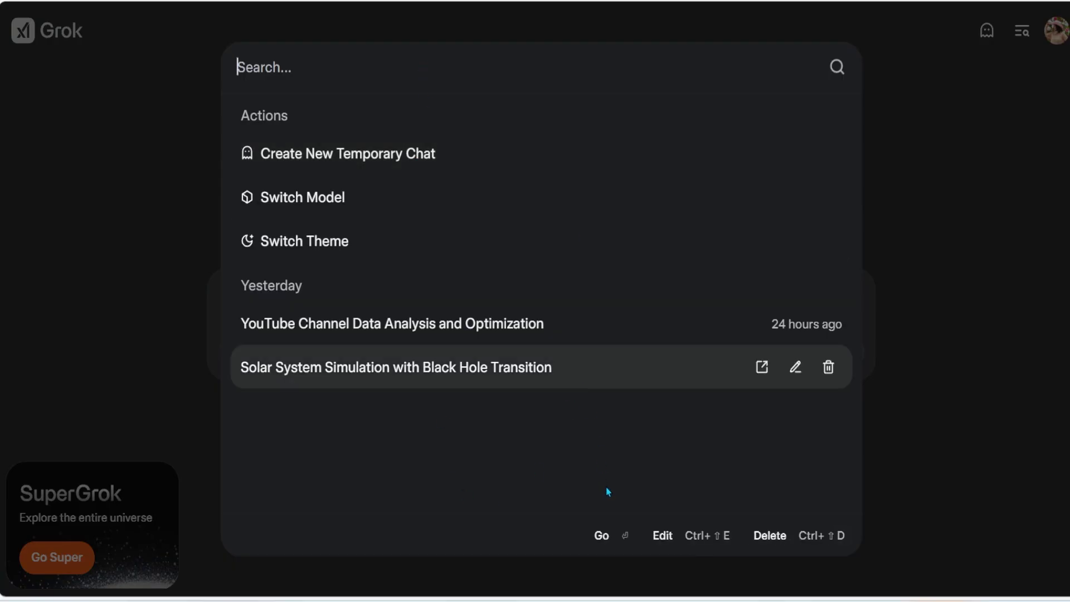
pyautogui.click(963, 116)
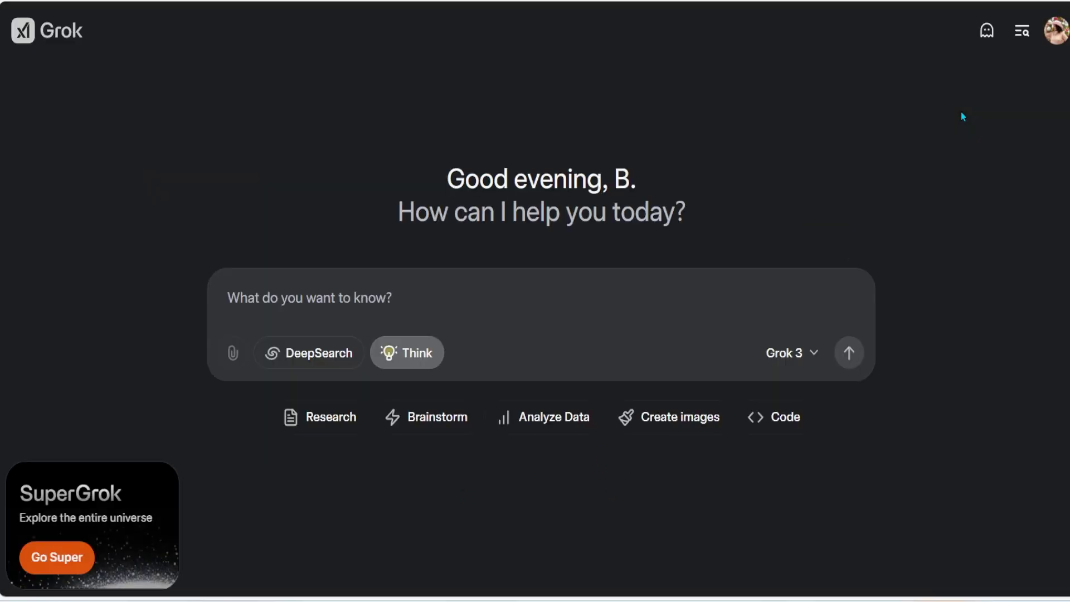
pyautogui.click(1056, 37)
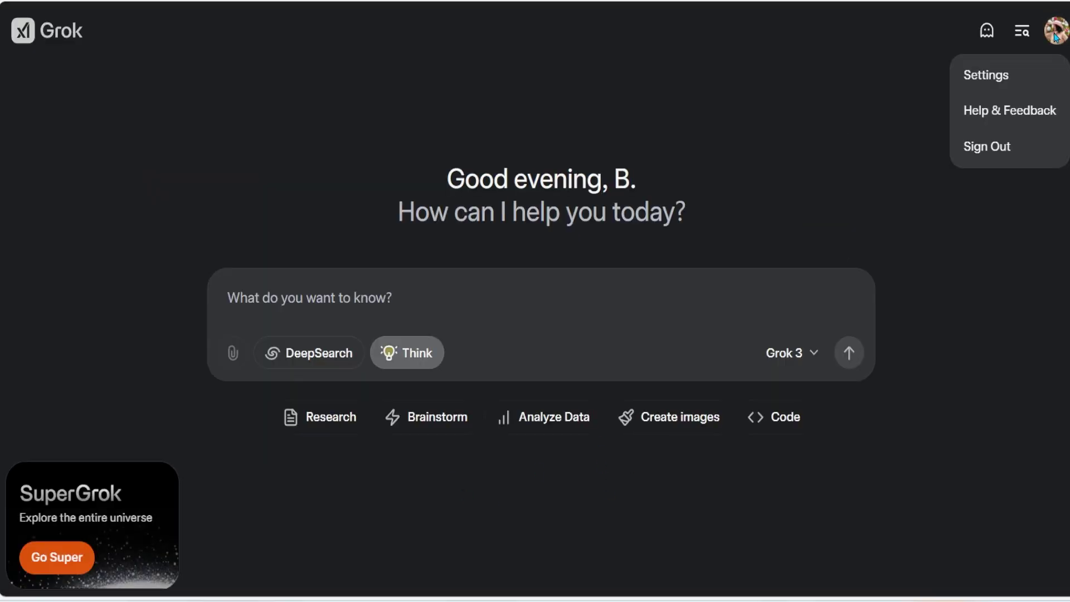
# Open Settings and keep English as the interface language
pyautogui.click(975, 88)
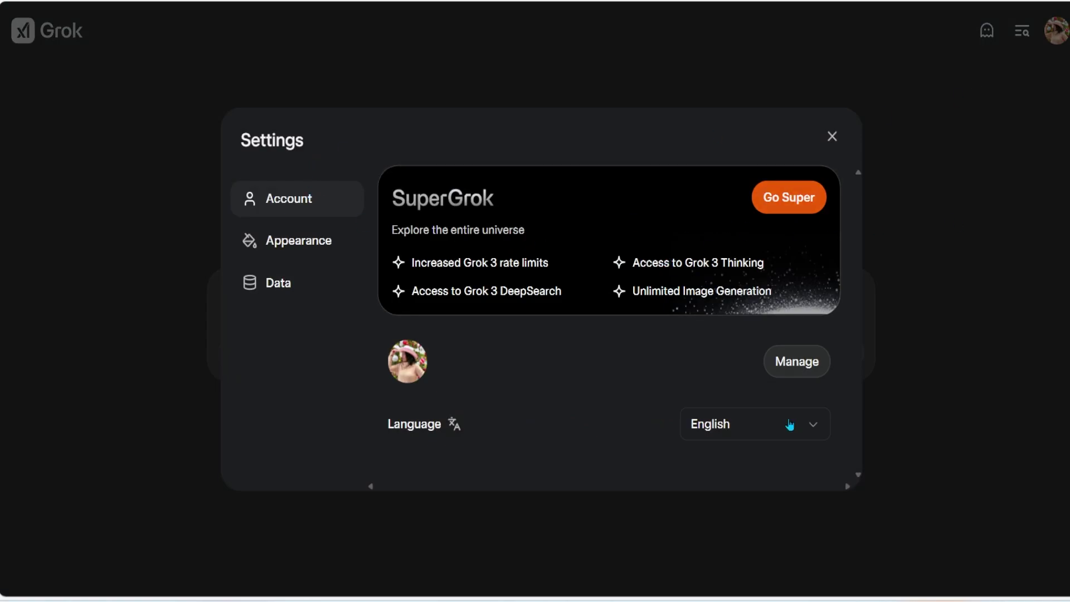
pyautogui.click(806, 432)
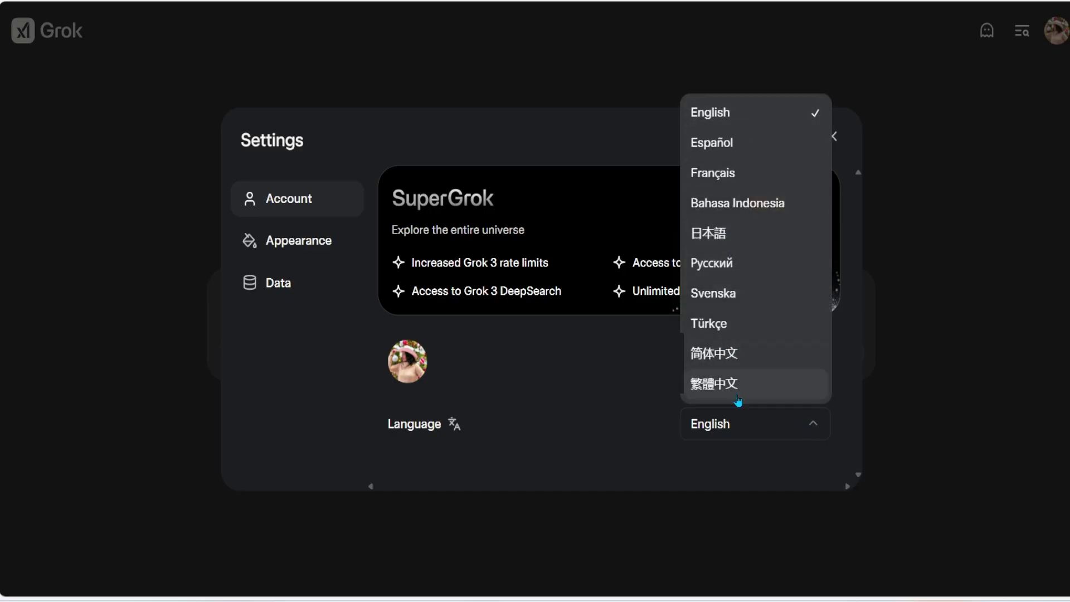
pyautogui.click(724, 126)
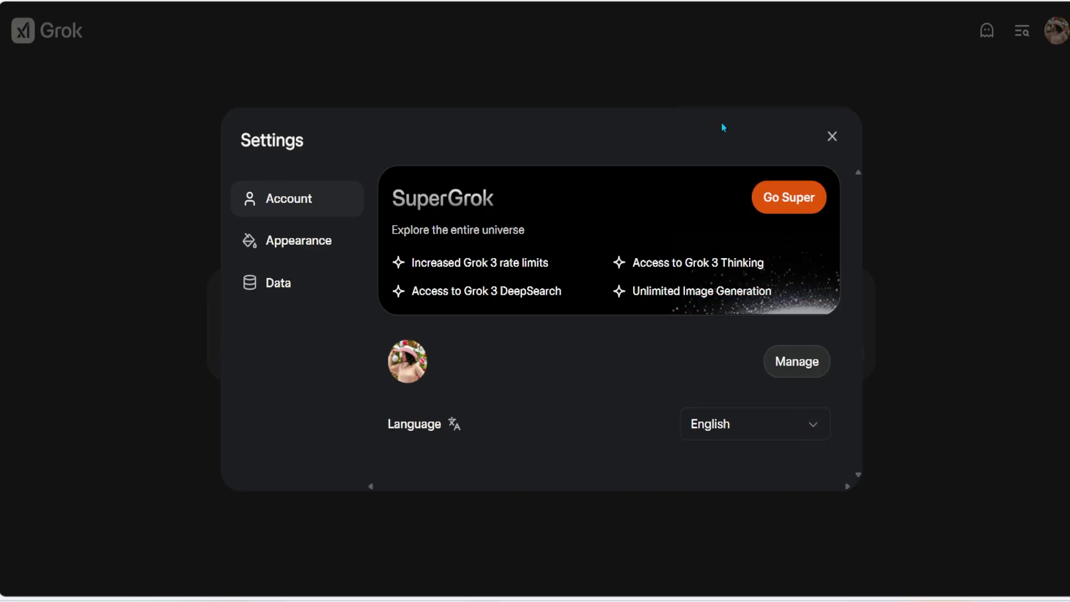
# Try the Light, Dark and System themes, keep Dark, and toggle Wrap Long Lines off and on
pyautogui.click(285, 247)
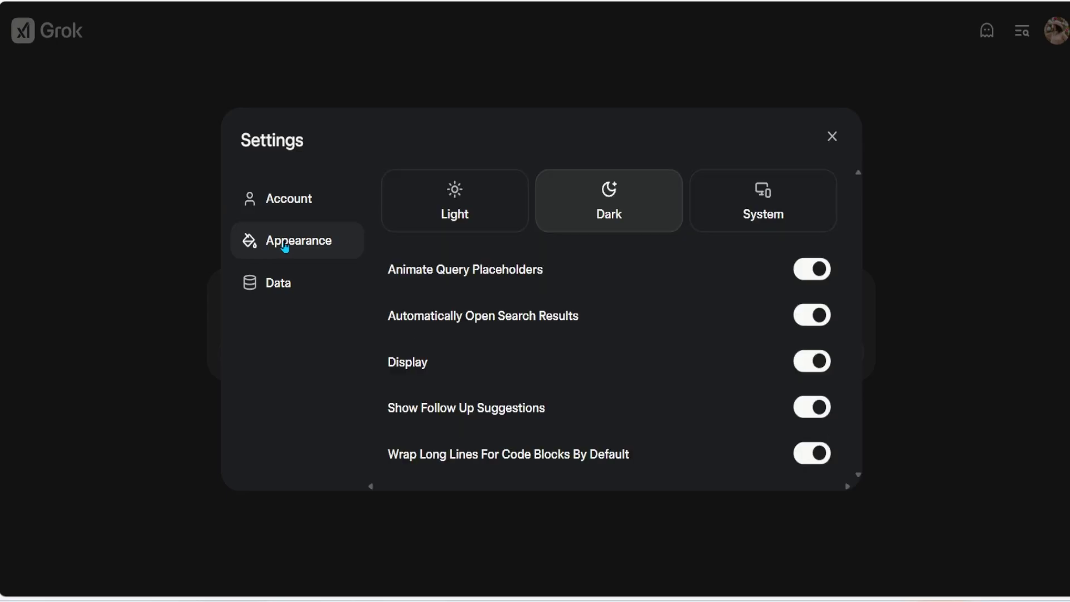
pyautogui.click(447, 211)
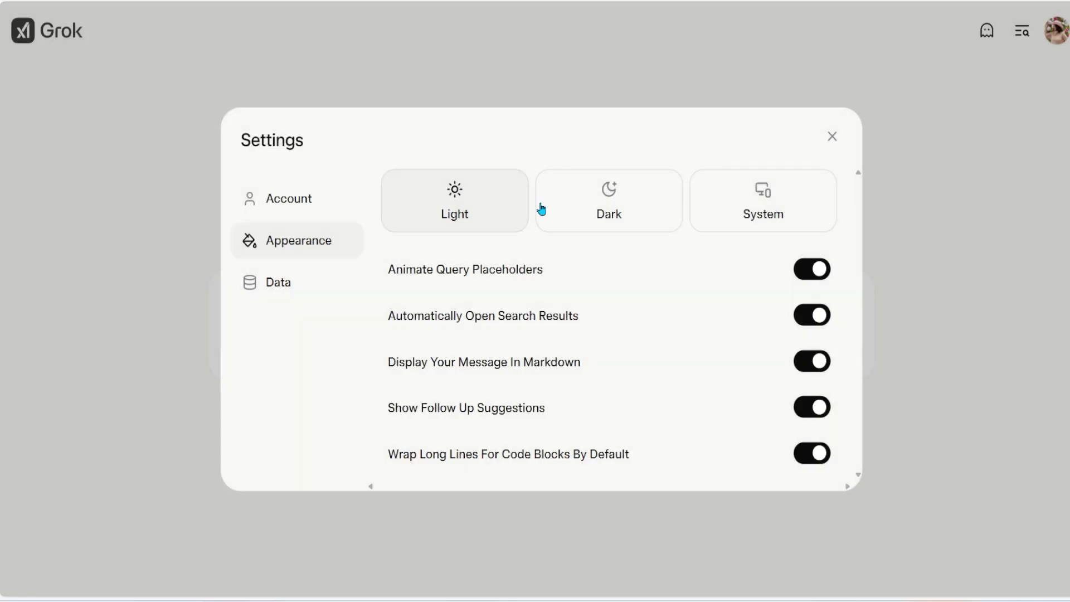
pyautogui.click(594, 209)
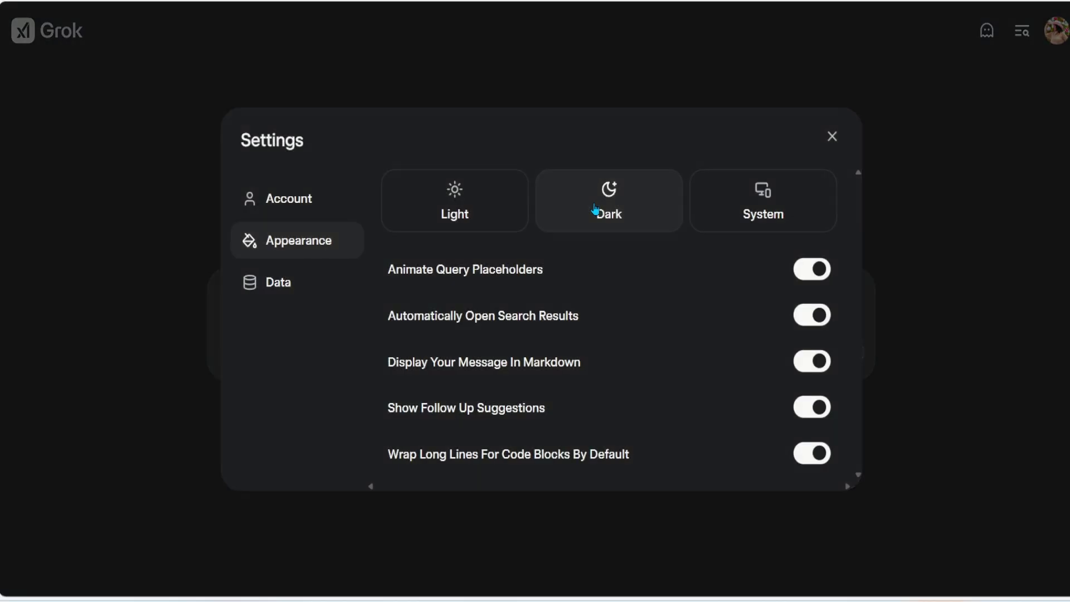
pyautogui.click(696, 207)
pyautogui.click(643, 206)
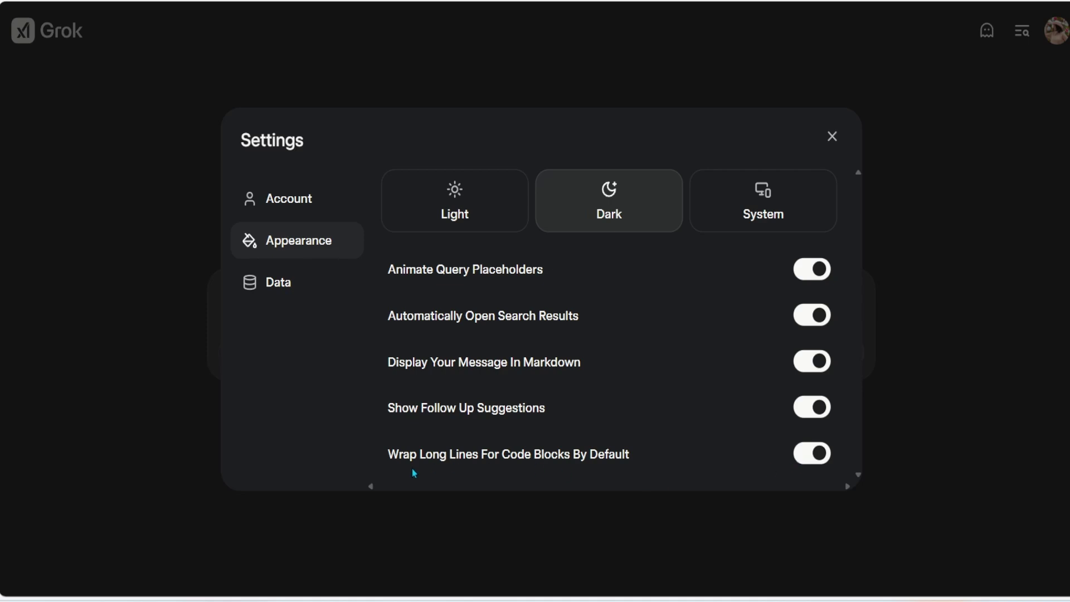
pyautogui.click(810, 464)
pyautogui.click(818, 464)
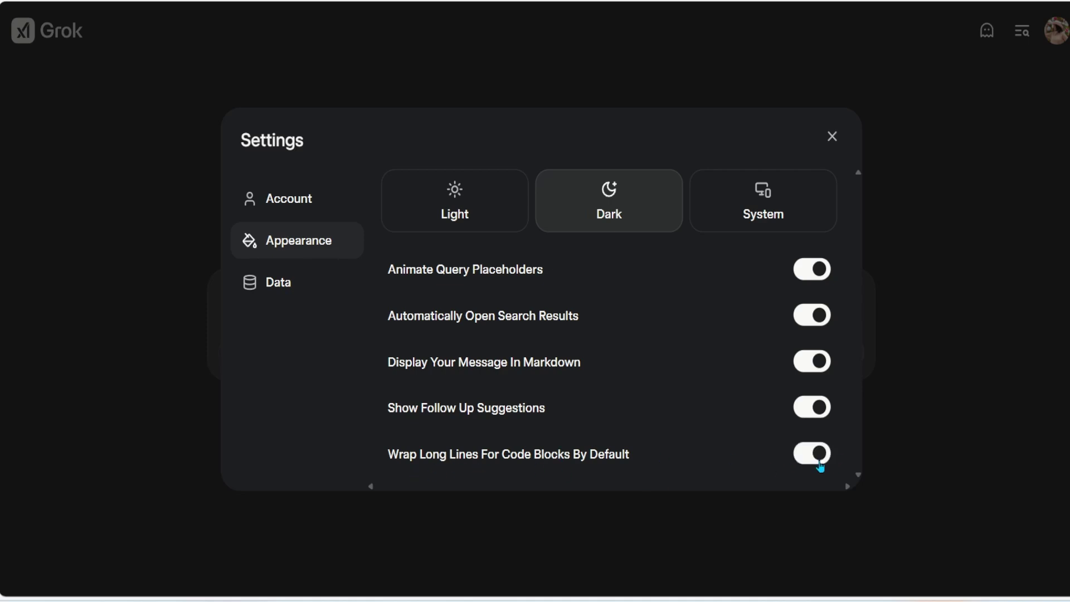
# Turn on Improve the Model under Data settings, then close Settings
pyautogui.click(280, 294)
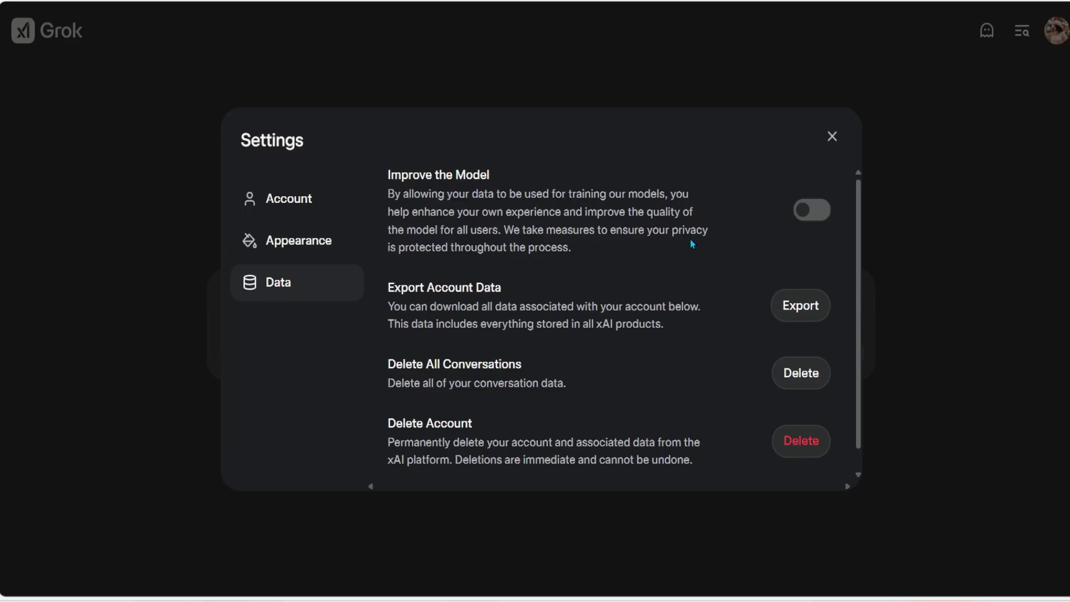
pyautogui.click(809, 212)
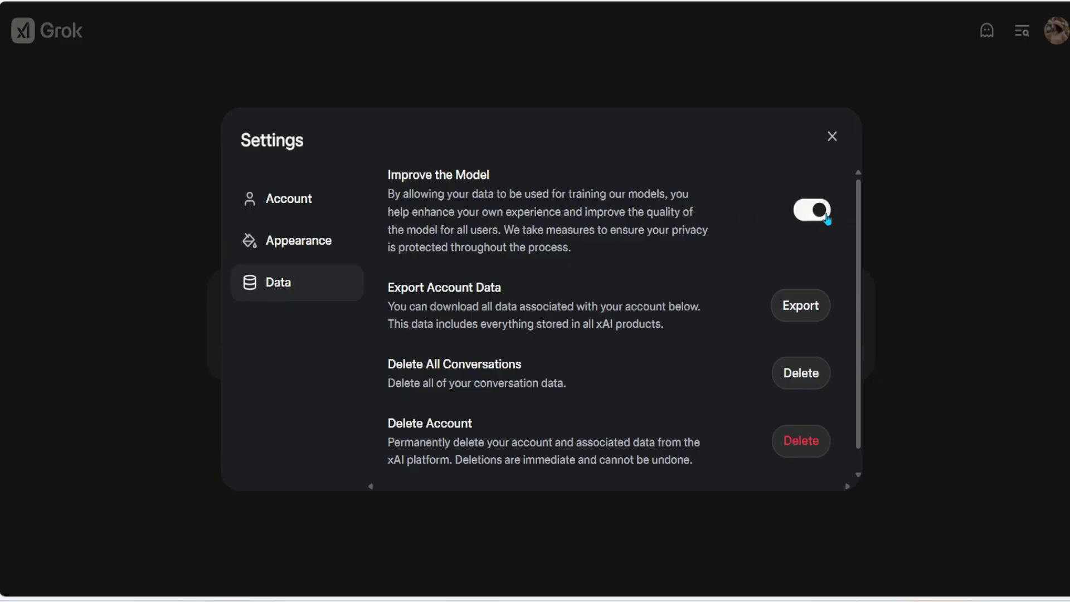
pyautogui.click(826, 220)
pyautogui.click(825, 218)
pyautogui.scroll(-1, 821, 219)
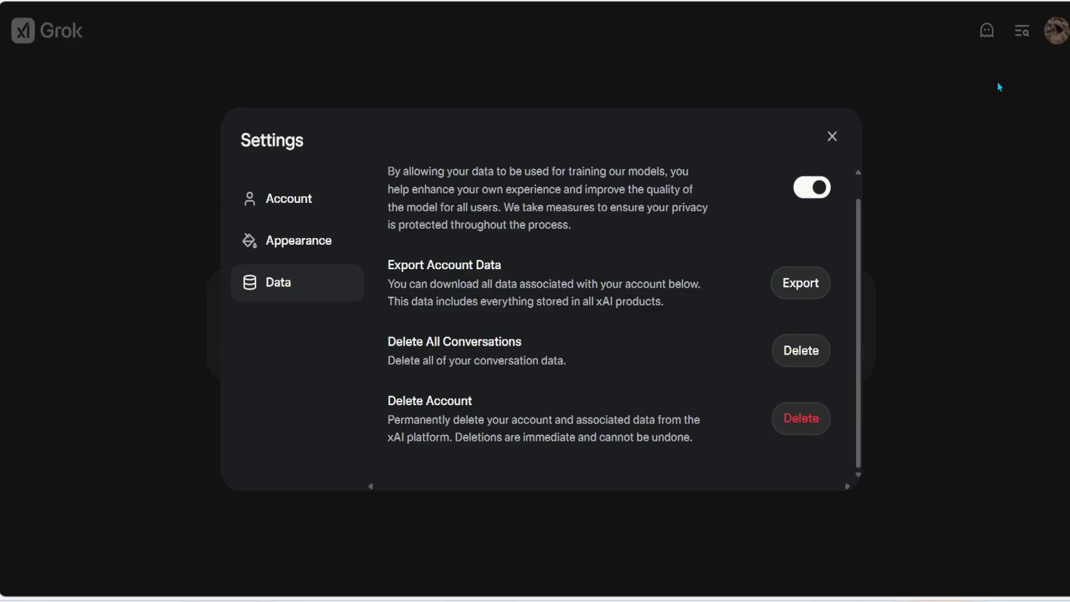
pyautogui.click(932, 128)
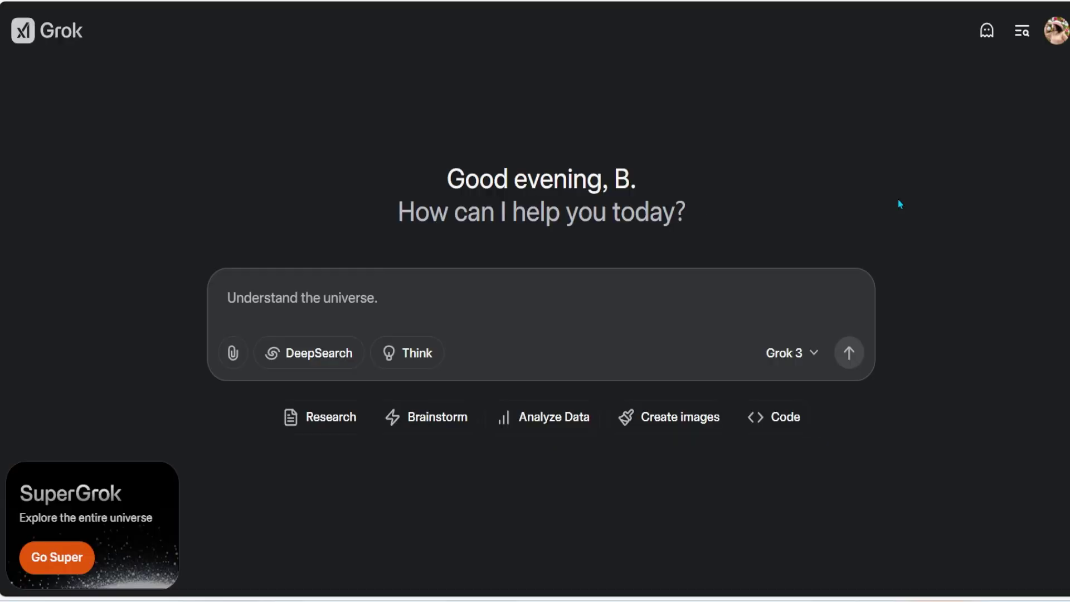
# Type 'Show', then pick the 'Latest AI Trends and News' chat from History
pyautogui.write('Show')
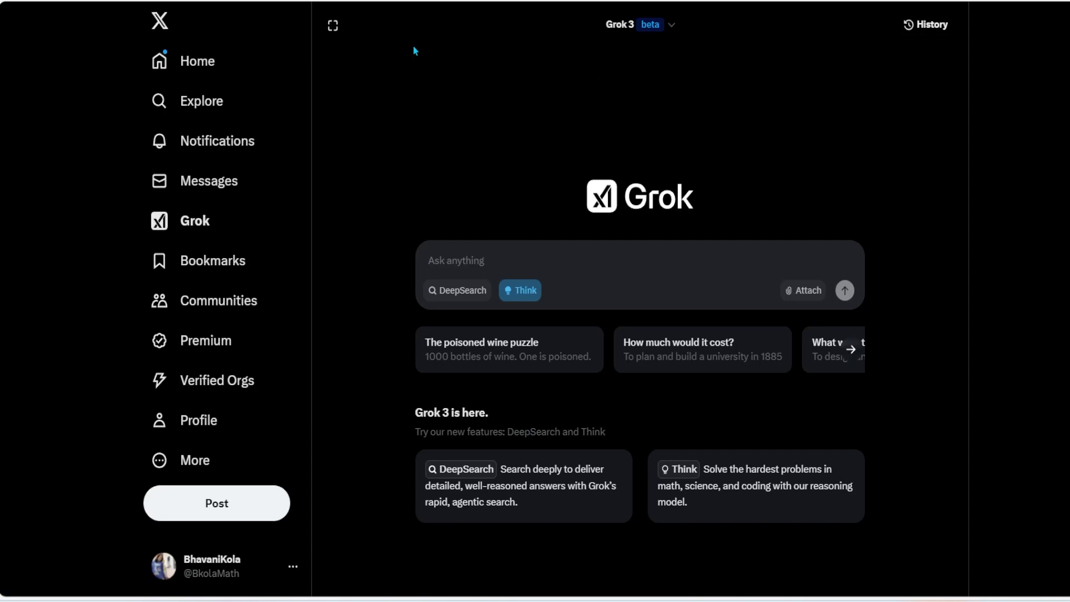
pyautogui.click(944, 25)
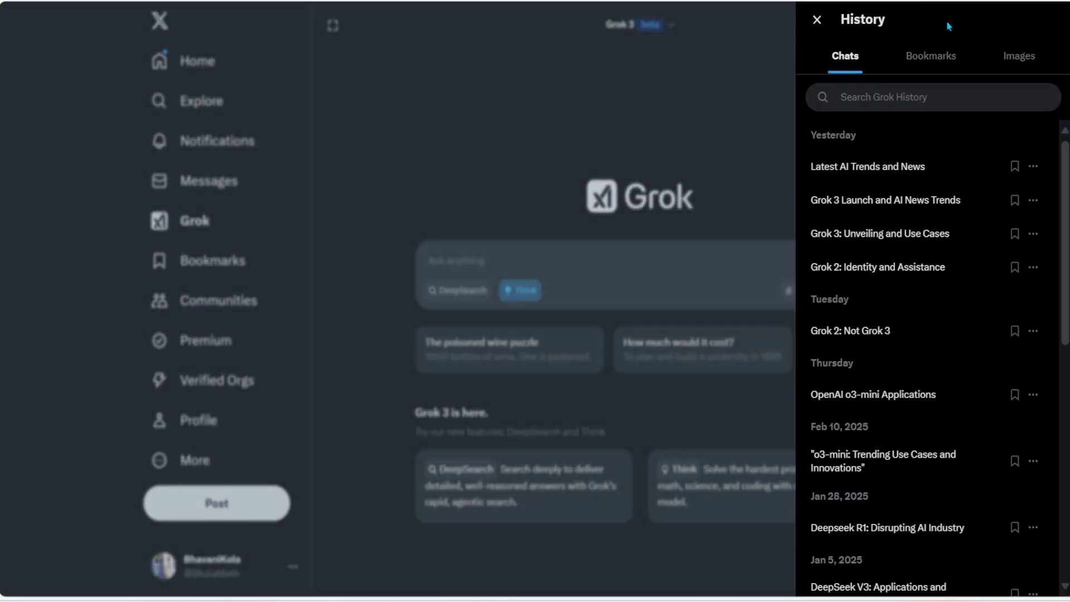
pyautogui.click(846, 183)
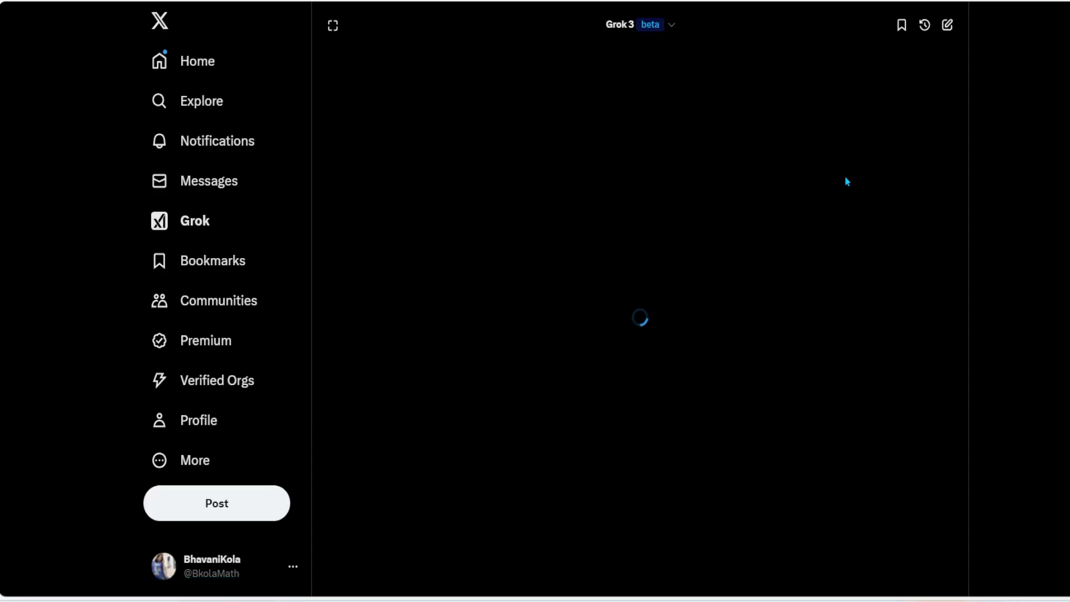
pyautogui.scroll(10, 847, 181)
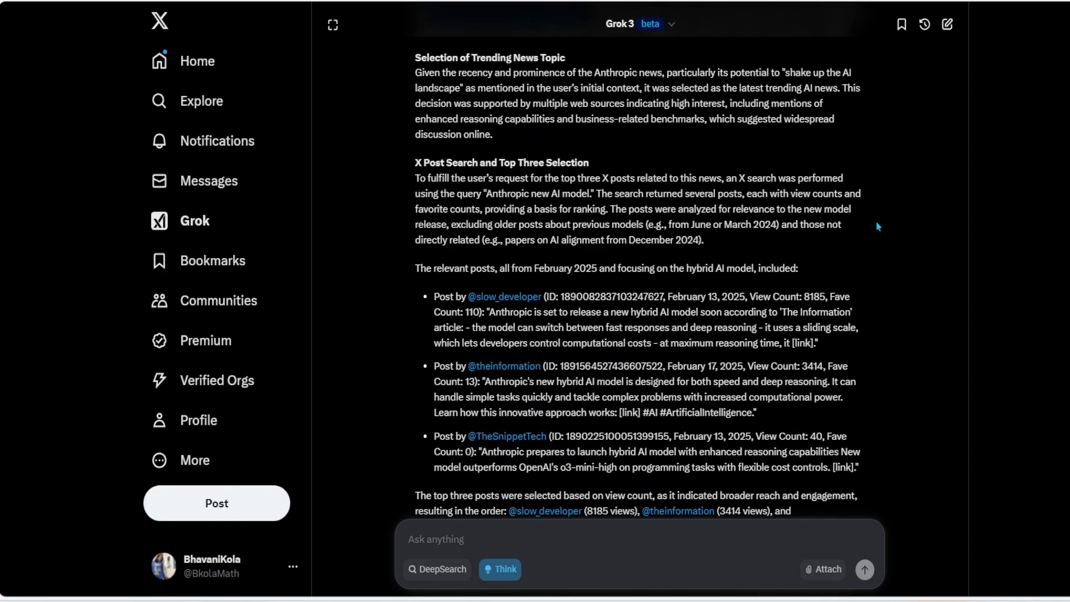
pyautogui.scroll(10, 541, 161)
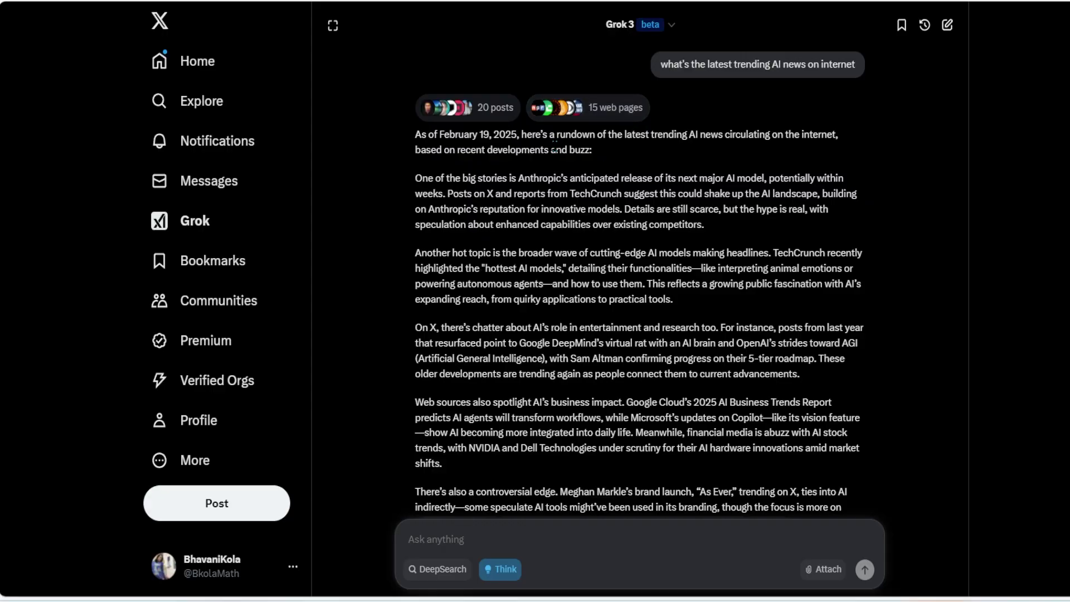
pyautogui.scroll(-2, 555, 146)
pyautogui.scroll(-2, 555, 177)
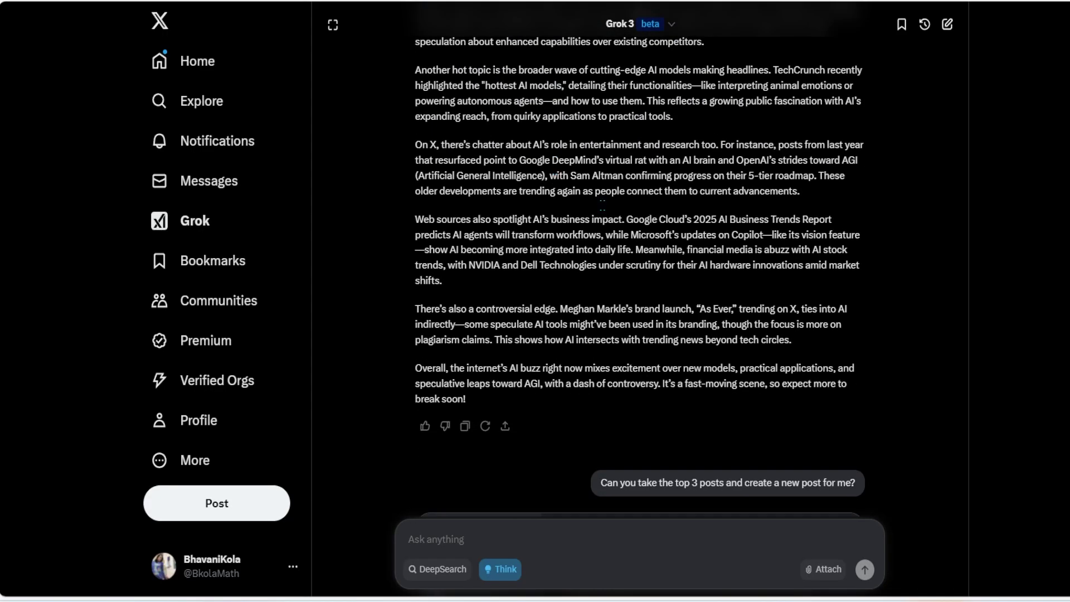
pyautogui.scroll(4, 555, 178)
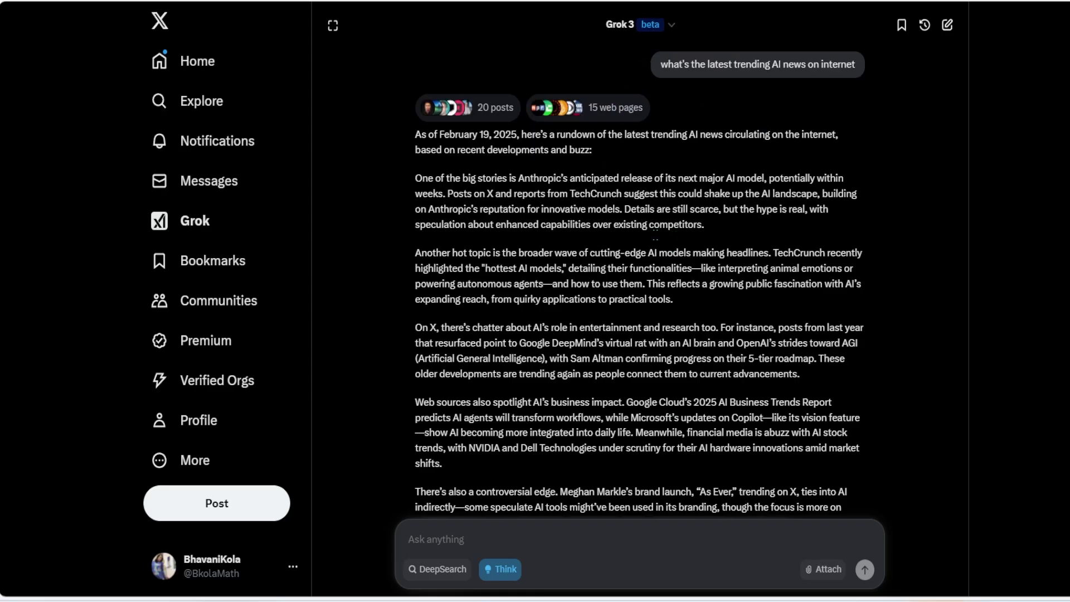
# Scroll through the 20 posts cited as sources, then close that list
pyautogui.click(475, 111)
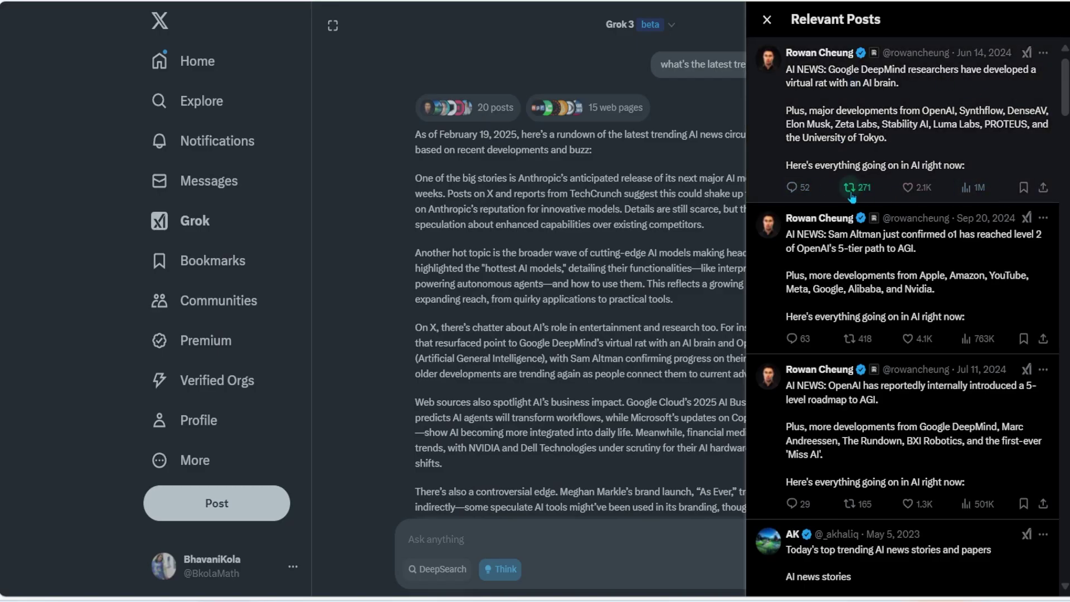
pyautogui.scroll(-15, 845, 292)
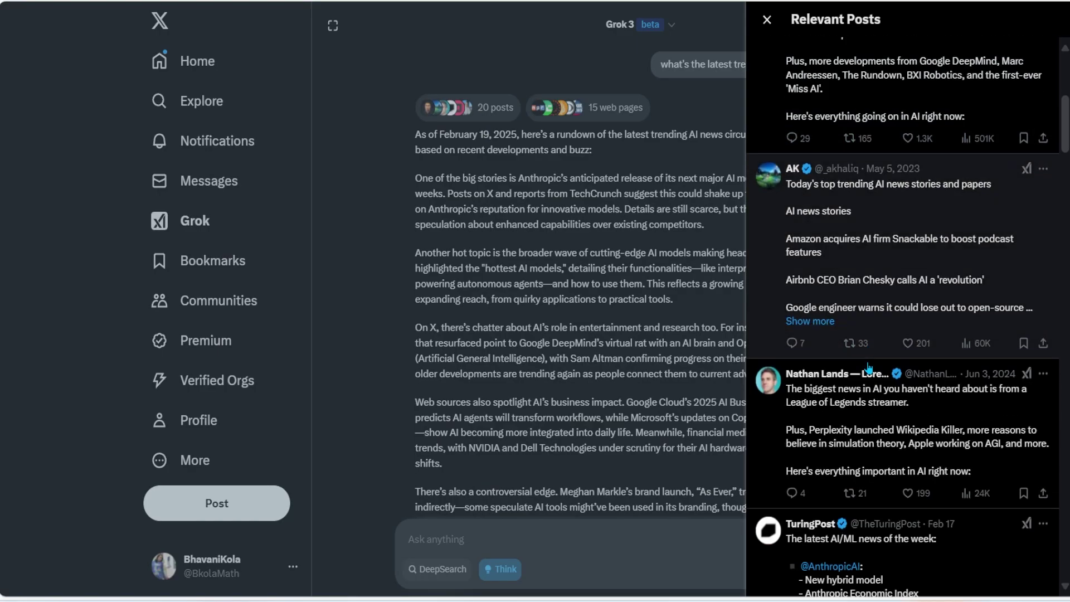
pyautogui.scroll(-1, 868, 368)
pyautogui.scroll(4, 868, 369)
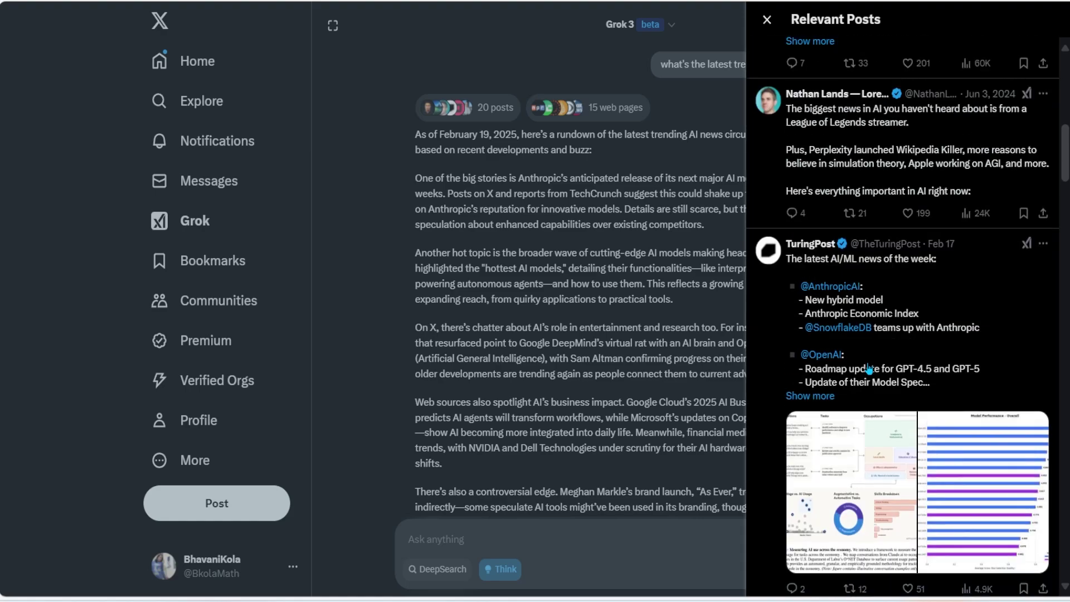
pyautogui.scroll(-10, 870, 371)
pyautogui.scroll(-14, 870, 373)
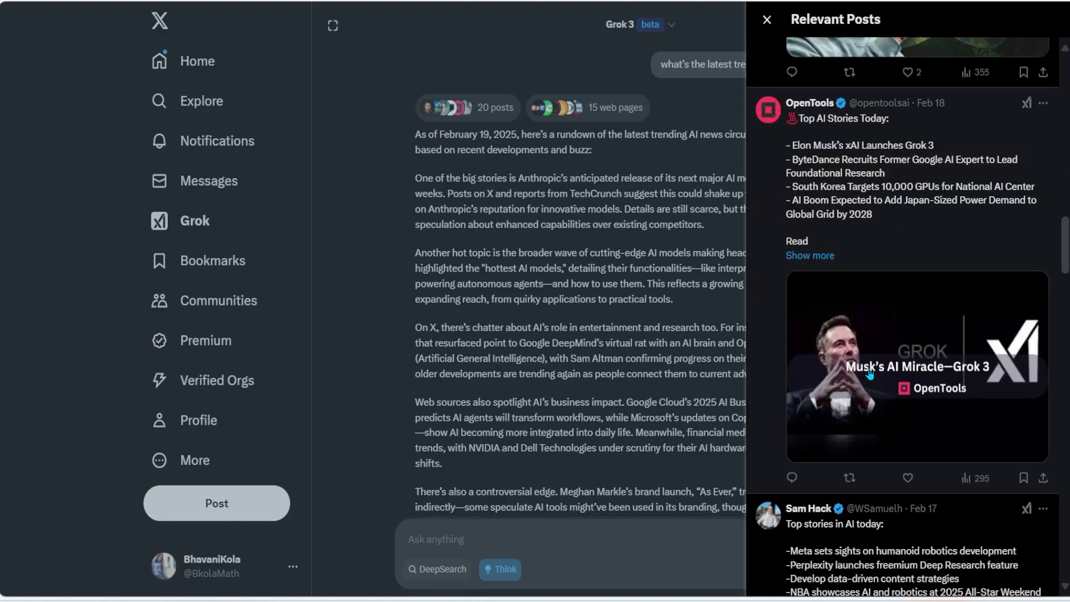
pyautogui.scroll(-12, 870, 372)
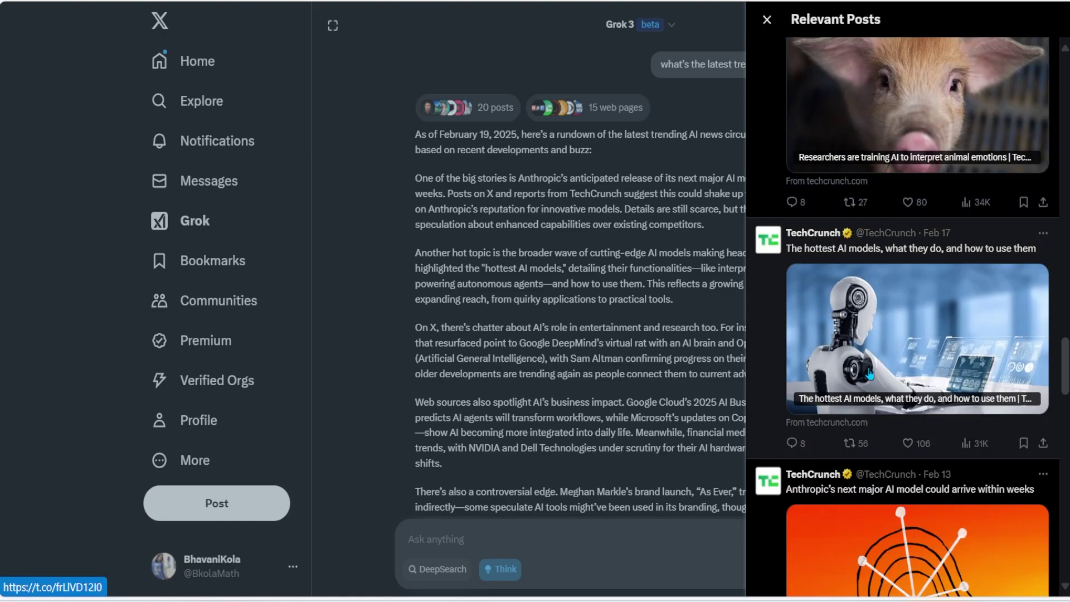
pyautogui.click(620, 111)
# Scroll through the 15 cited web pages and close the list
pyautogui.click(621, 109)
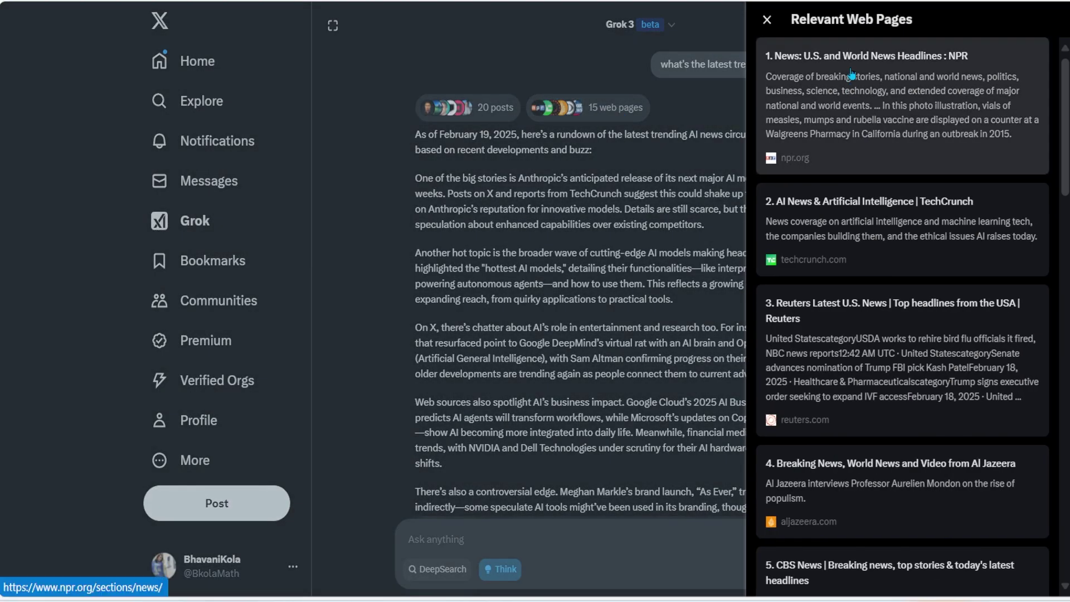
pyautogui.scroll(-8, 893, 337)
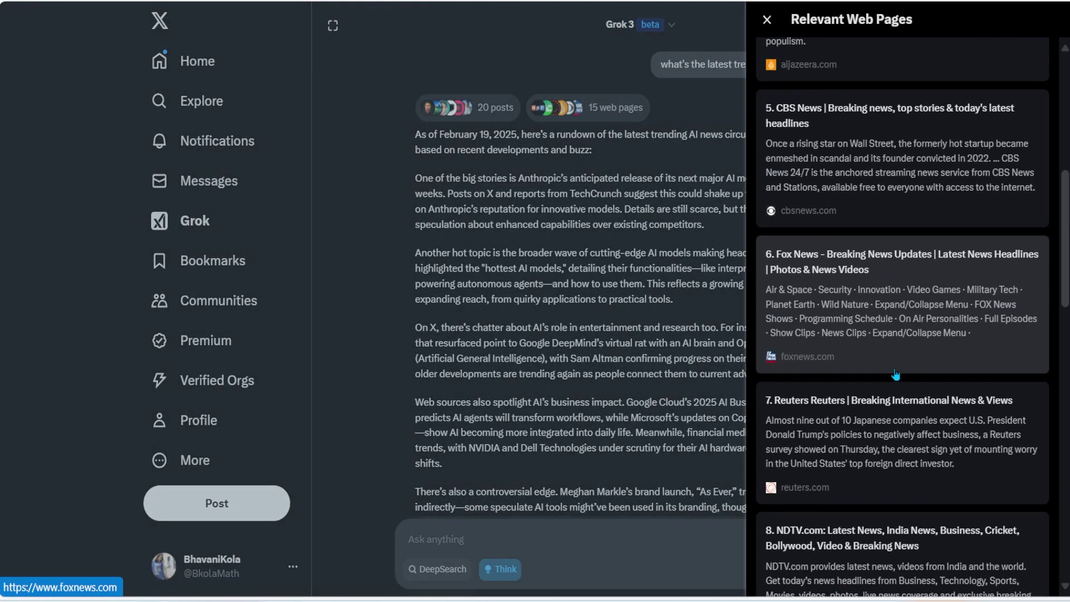
pyautogui.click(672, 107)
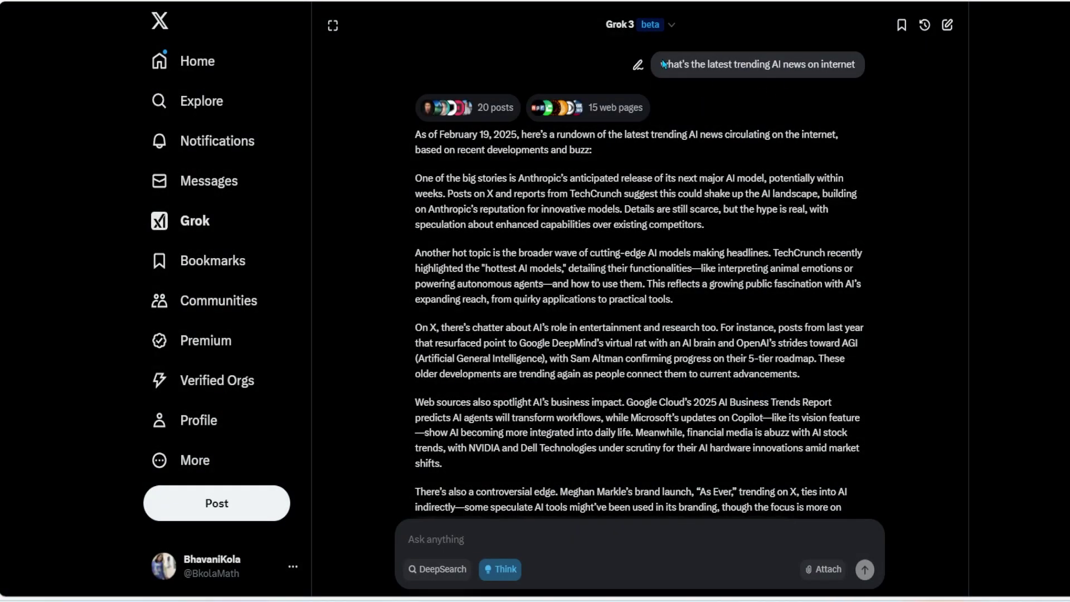
# Select and deselect the original question, then open and close the 20 cited posts
pyautogui.moveTo(660, 64); pyautogui.dragTo(858, 66)
pyautogui.hotkey('ctrl', 'c')
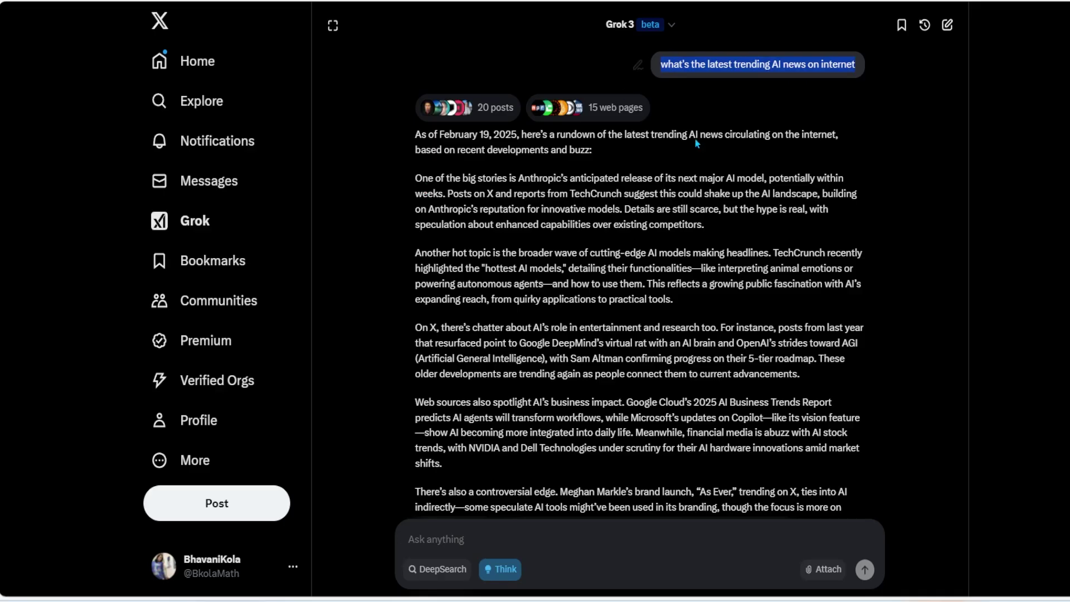
pyautogui.click(765, 115)
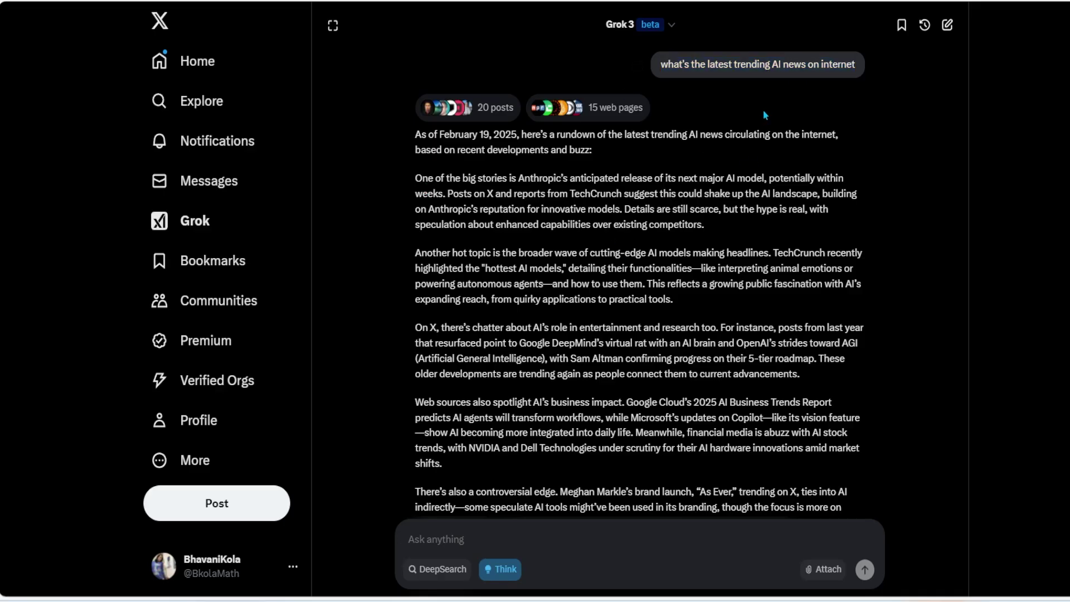
pyautogui.click(499, 117)
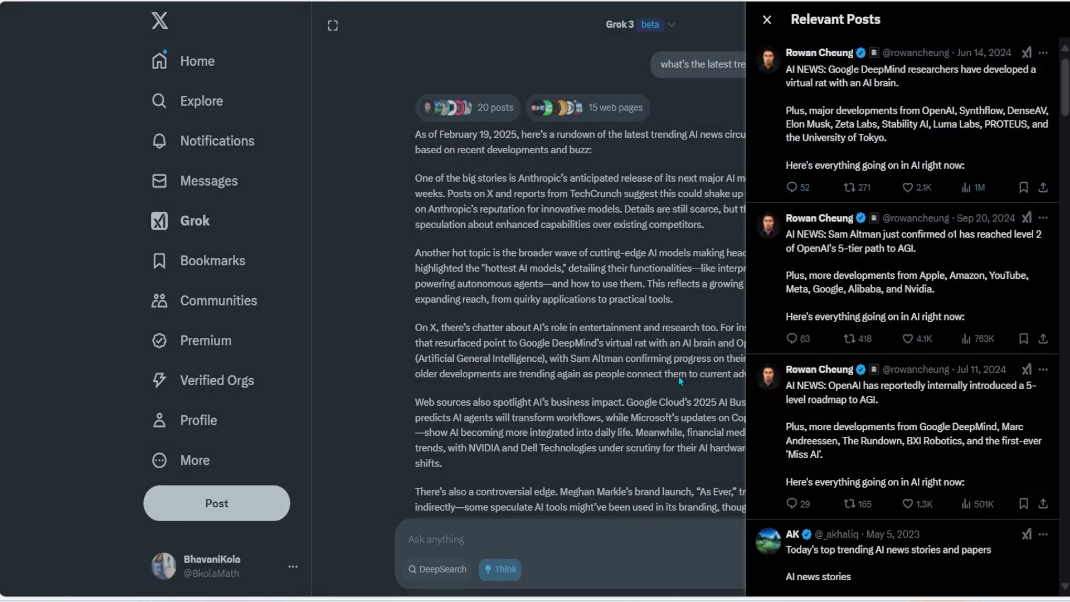
pyautogui.click(637, 229)
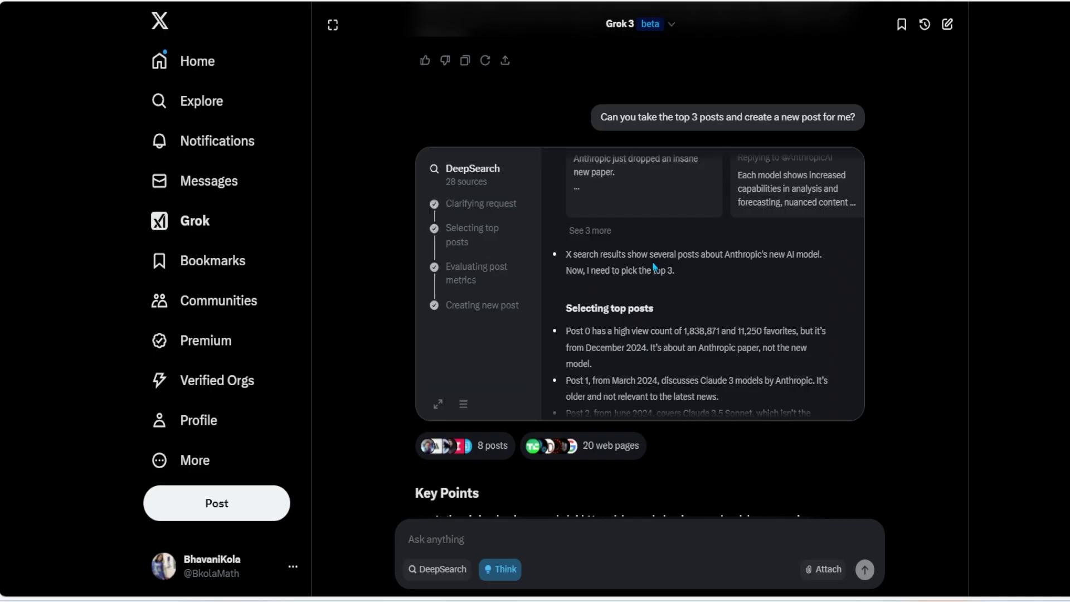
# Scroll down to the drafted Anthropic hybrid-model post and the four Key Citations
pyautogui.scroll(-3, 874, 241)
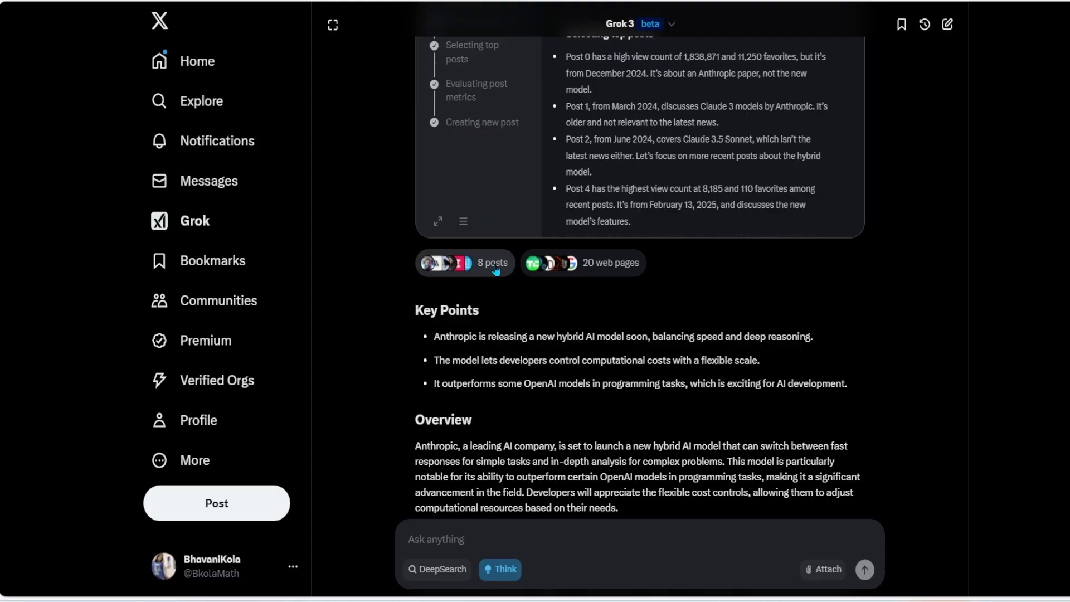
pyautogui.scroll(-2, 739, 301)
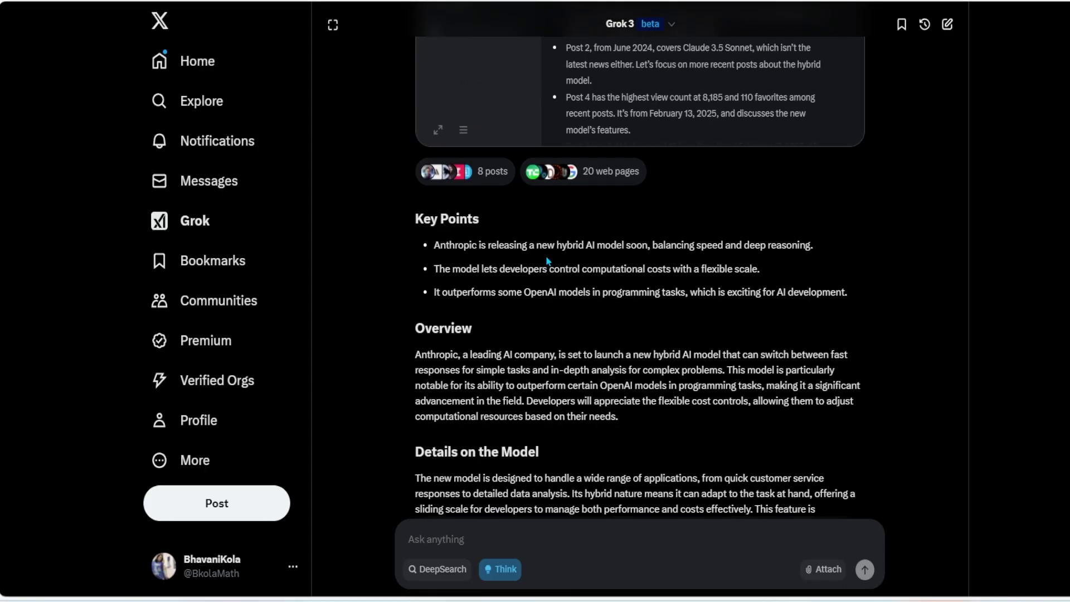
pyautogui.scroll(-3, 527, 357)
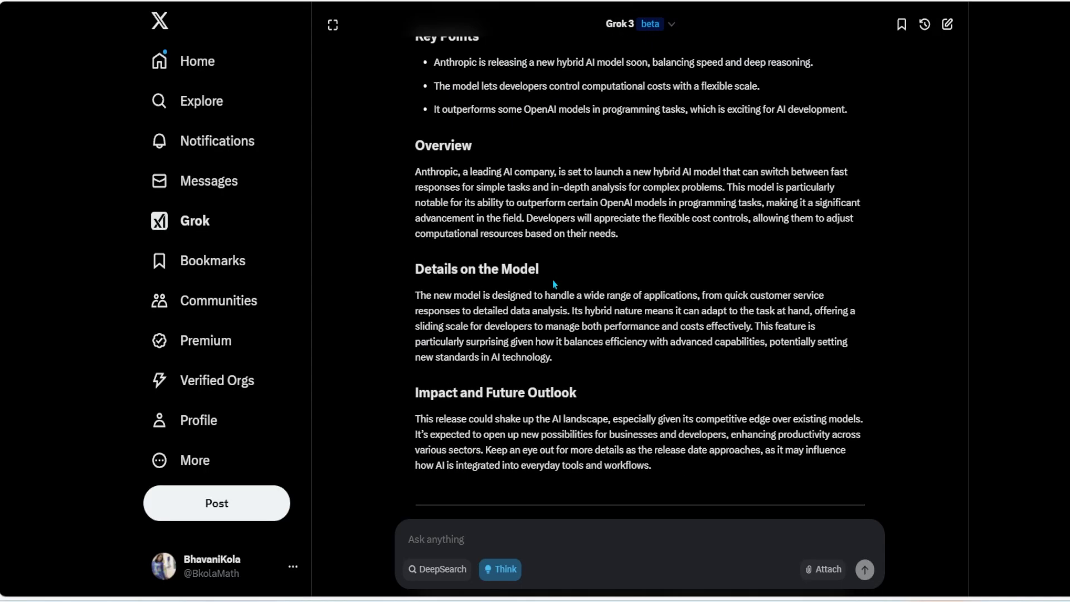
pyautogui.scroll(-6, 555, 284)
pyautogui.scroll(-10, 638, 344)
pyautogui.scroll(-5, 639, 351)
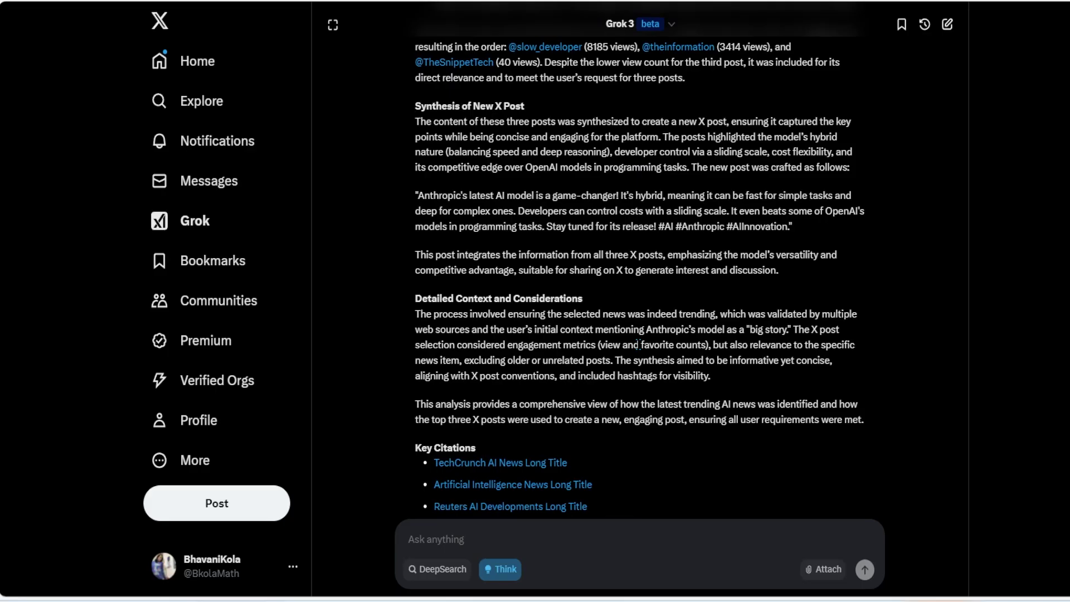
pyautogui.scroll(-2, 639, 345)
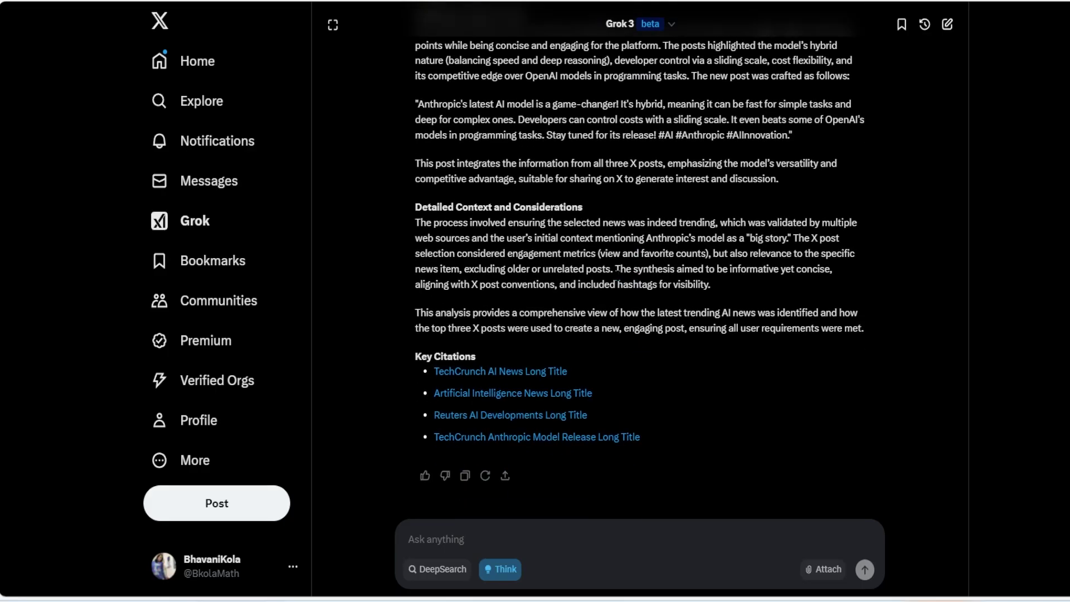
pyautogui.moveTo(11, 128)
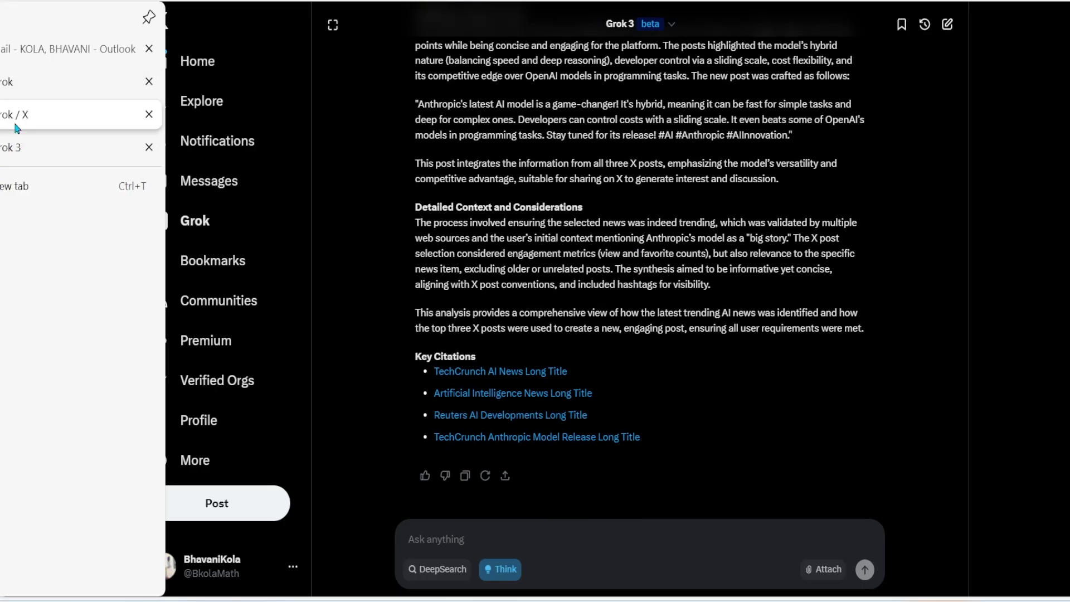
# Send the trending AI news question with DeepSearch on grok.com and view its 7 X post sources
pyautogui.click(28, 89)
pyautogui.write('Unders')
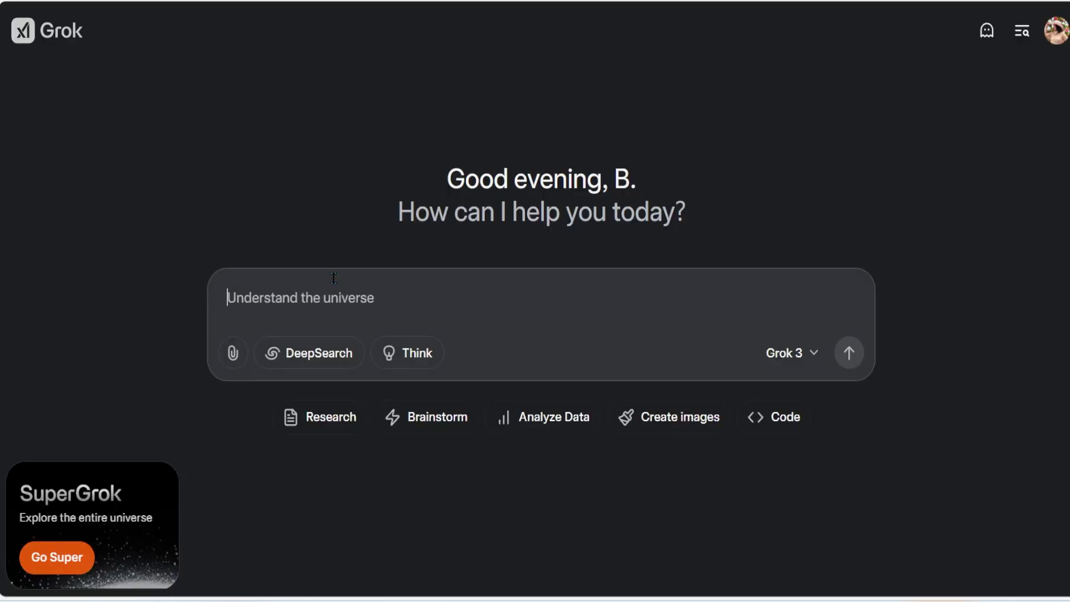
pyautogui.hotkey('ctrl', 'v')
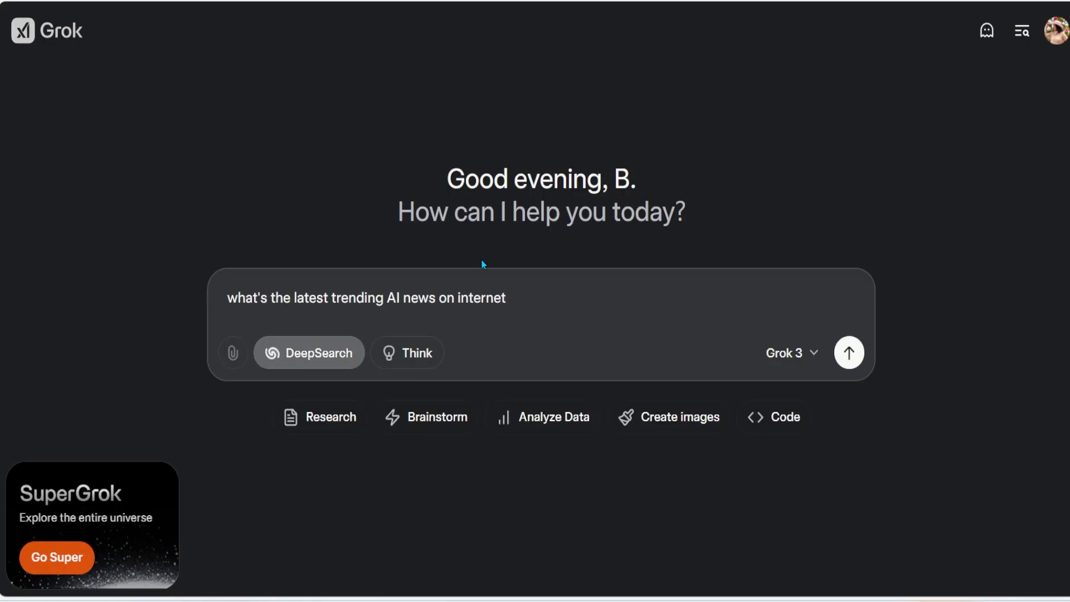
pyautogui.click(849, 352)
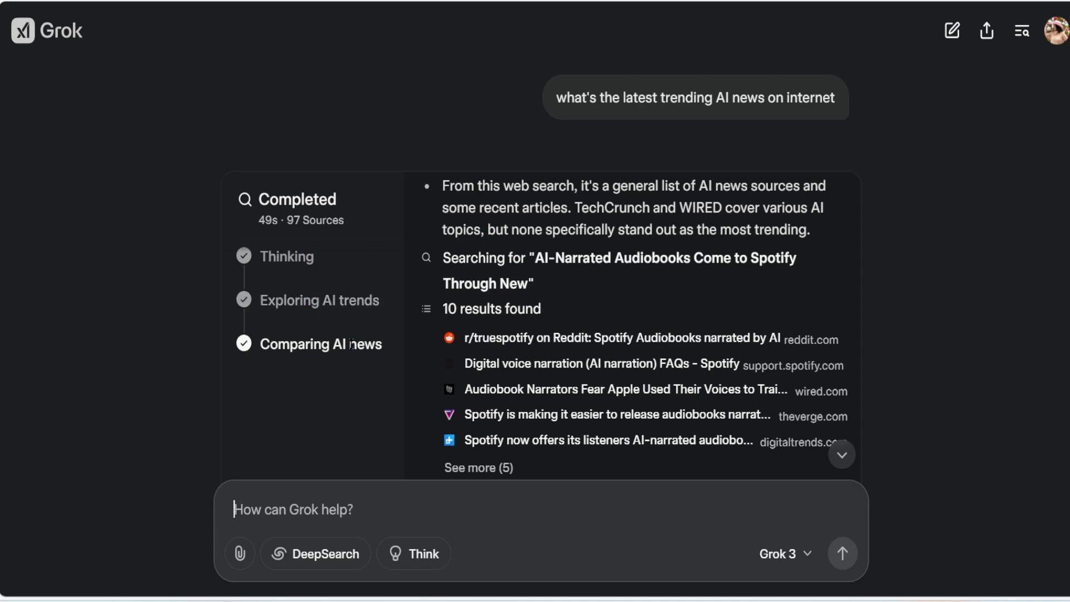
pyautogui.scroll(-5, 855, 265)
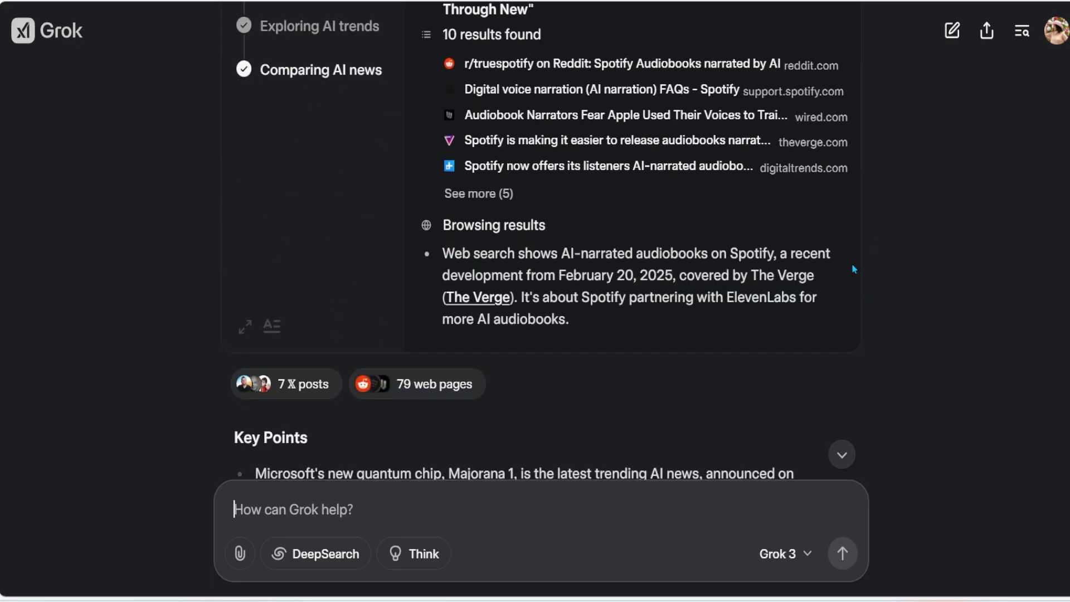
pyautogui.click(311, 390)
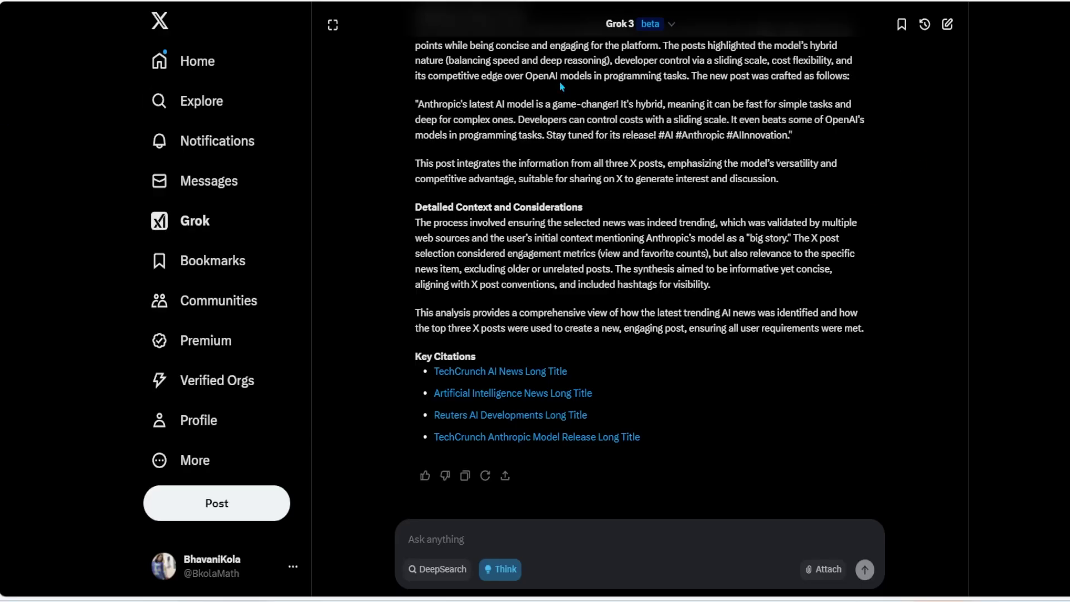
# Open the 8 relevant posts behind the X answer and scroll through them
pyautogui.scroll(20, 561, 87)
pyautogui.scroll(-8, 569, 109)
pyautogui.click(513, 264)
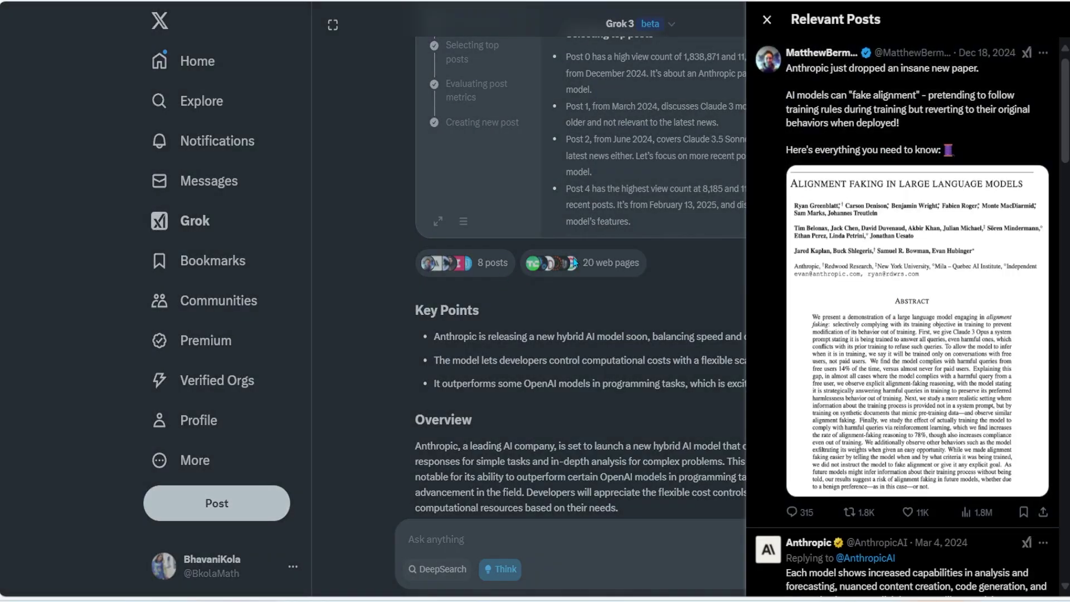
pyautogui.click(767, 19)
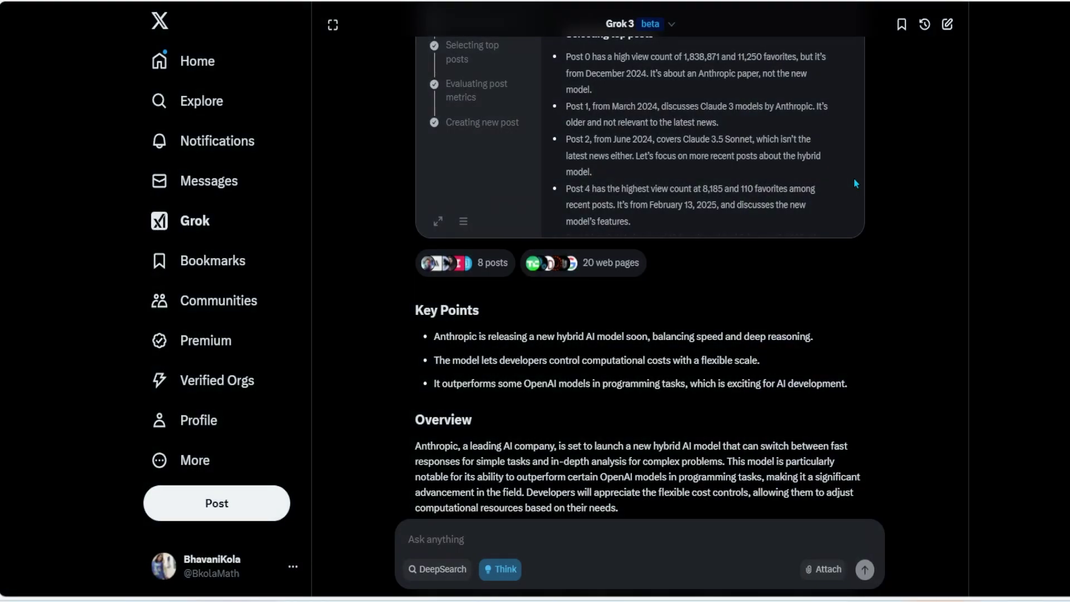
pyautogui.click(459, 272)
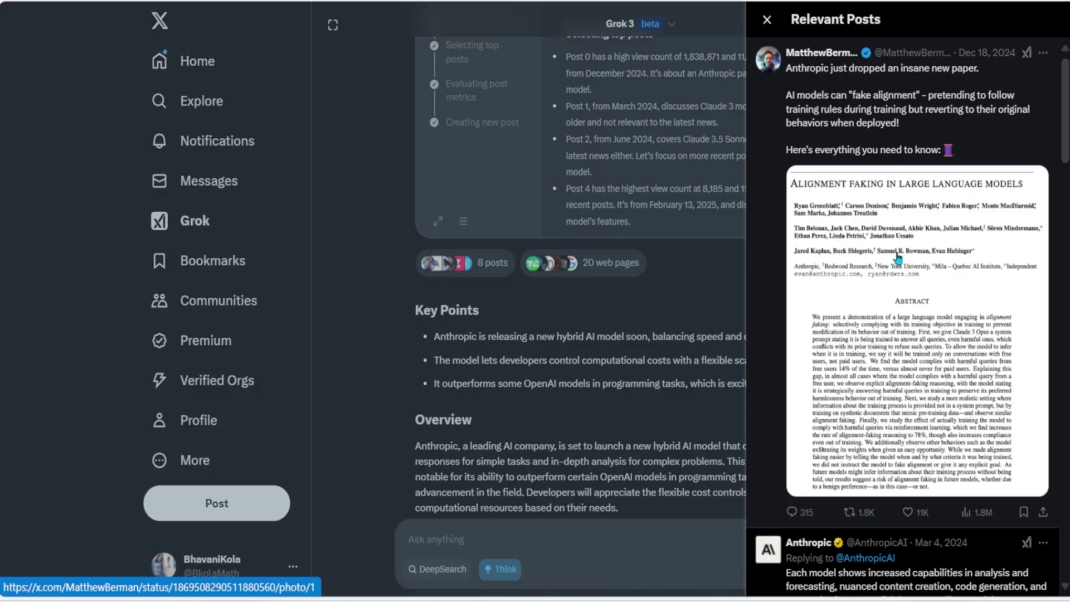
pyautogui.scroll(-5, 903, 251)
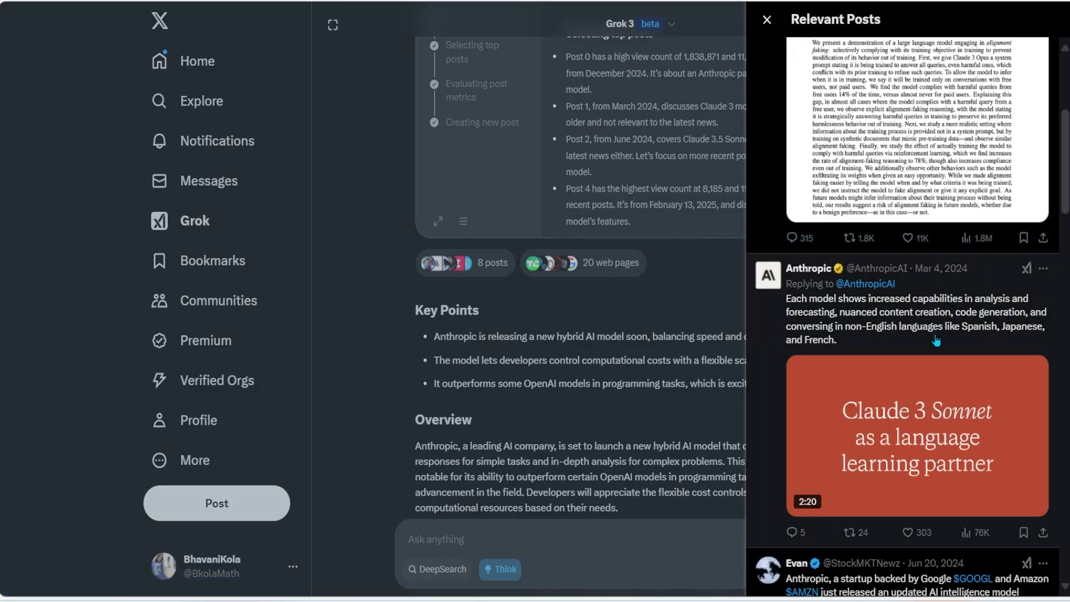
pyautogui.scroll(-3, 937, 340)
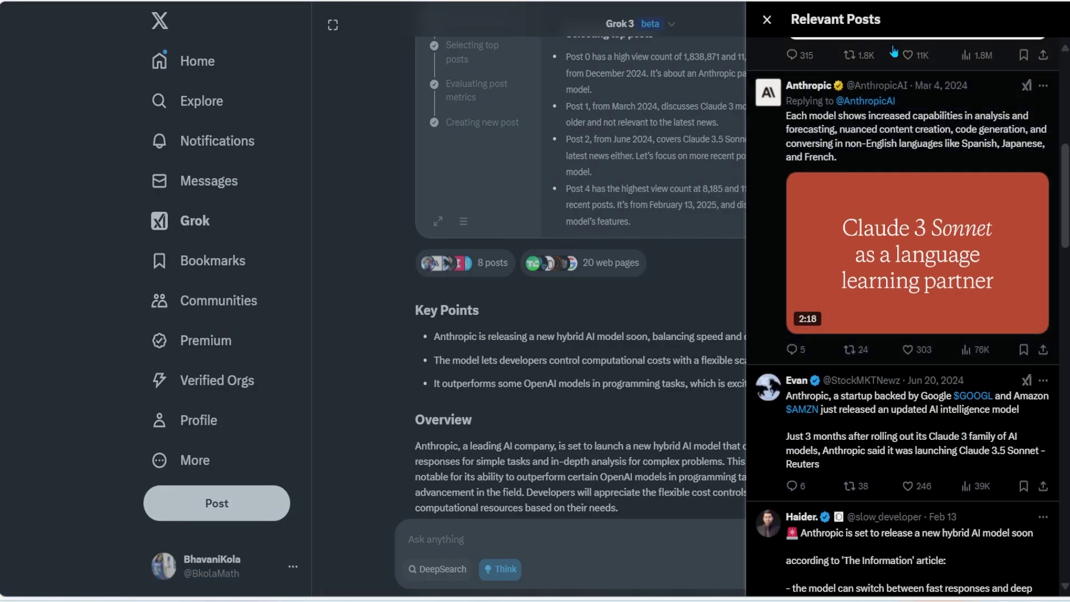
# Compare the standalone Grok answer with the X chat, ending on the standalone site
pyautogui.click(71, 78)
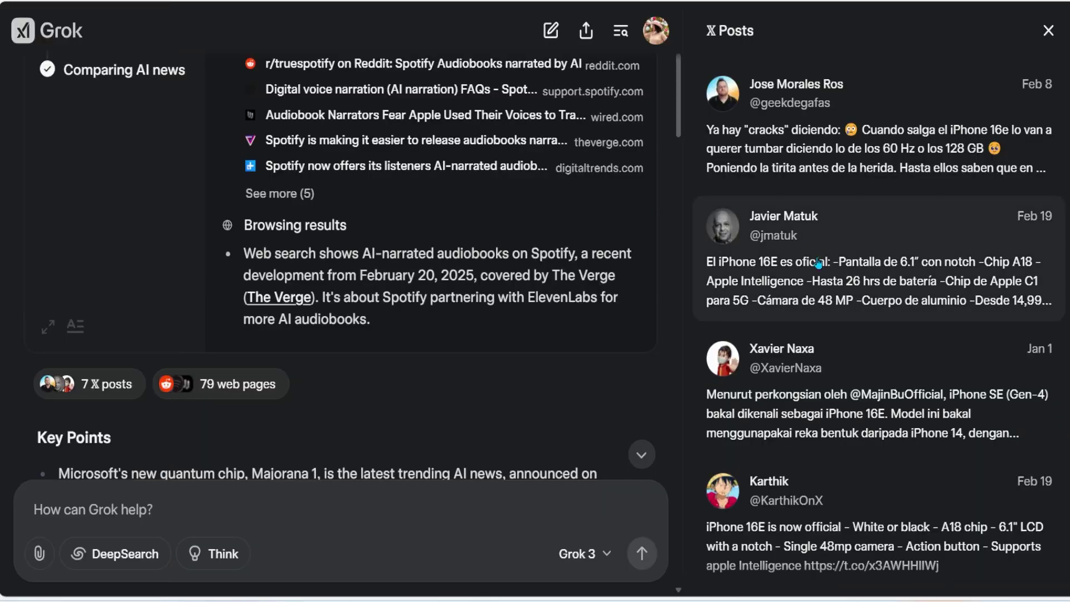
pyautogui.scroll(-4, 943, 274)
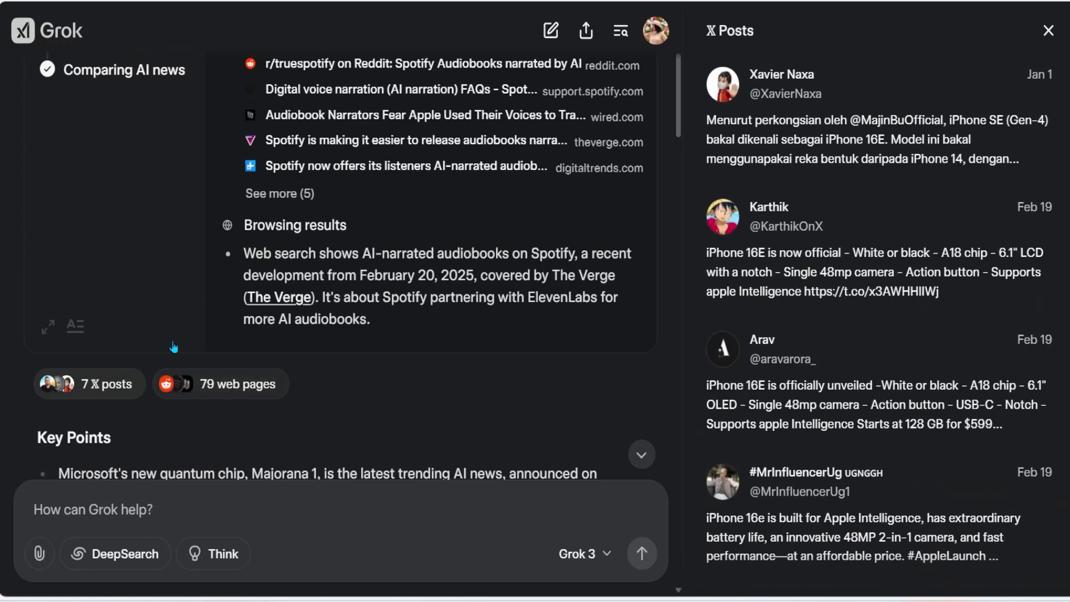
pyautogui.click(56, 149)
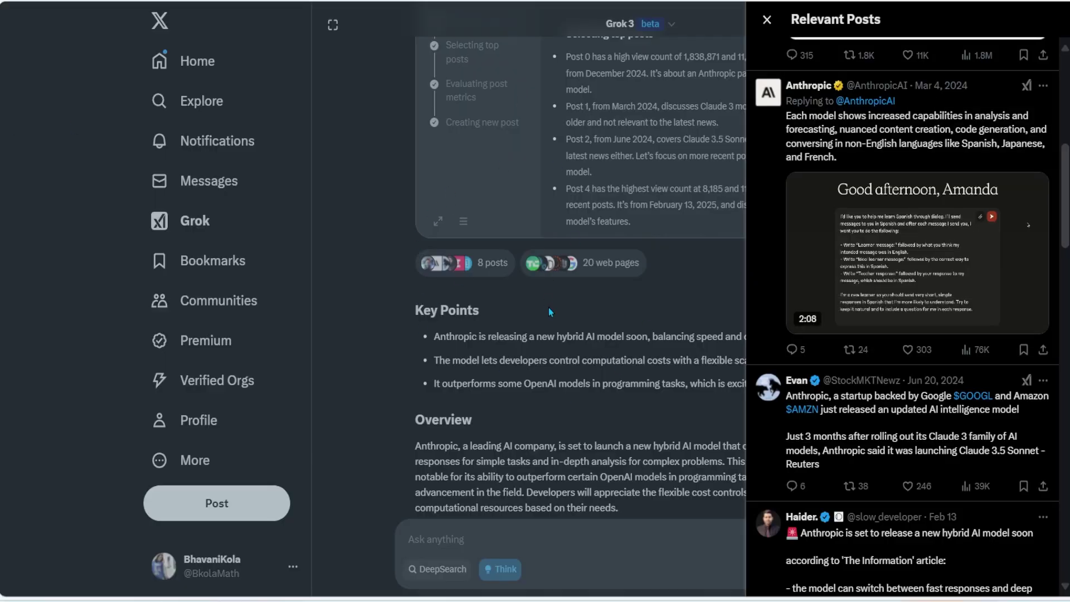
pyautogui.click(72, 45)
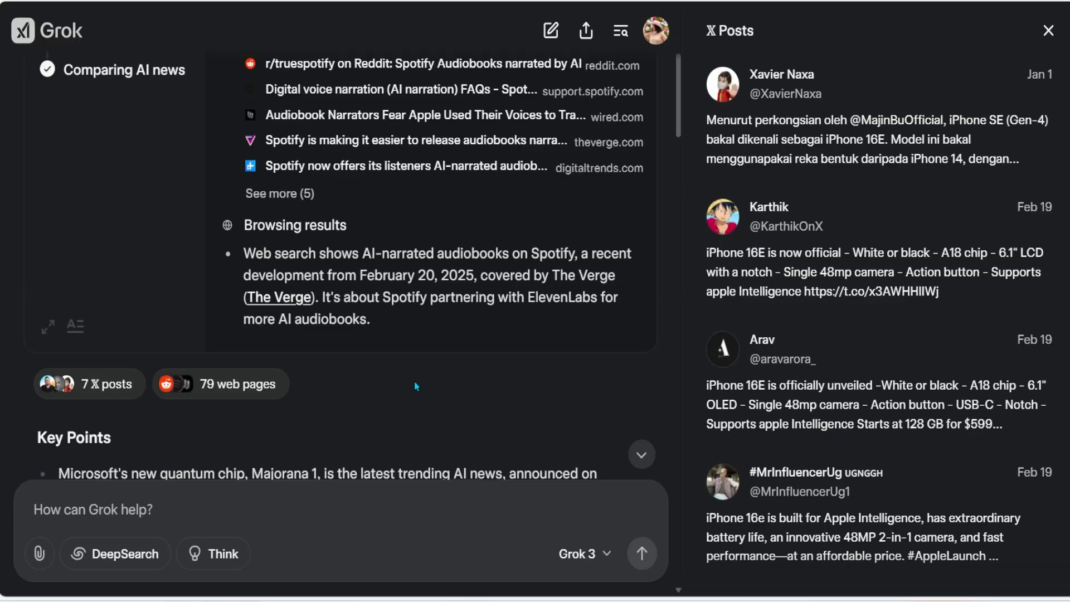
# Close the relevant posts list and the History panel to show Anthropic's hybrid model answer
pyautogui.click(622, 32)
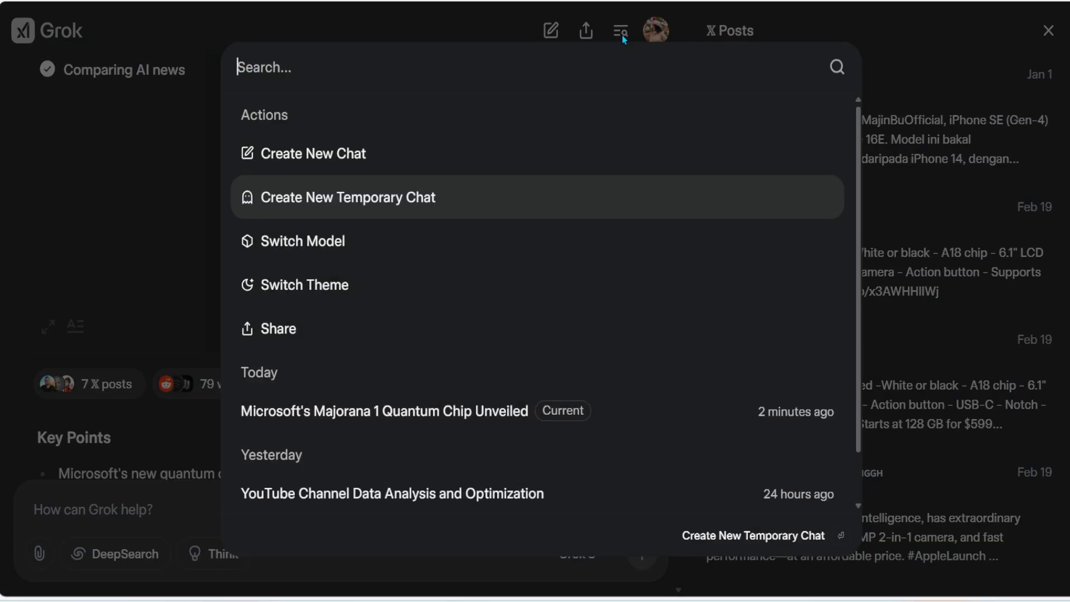
pyautogui.scroll(-1, 450, 457)
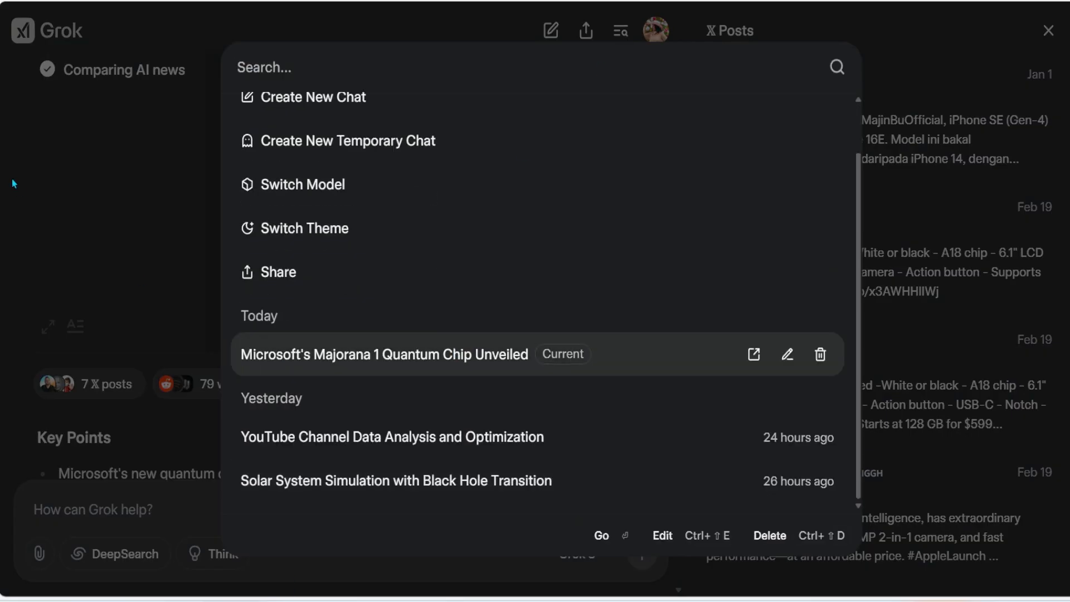
pyautogui.click(72, 68)
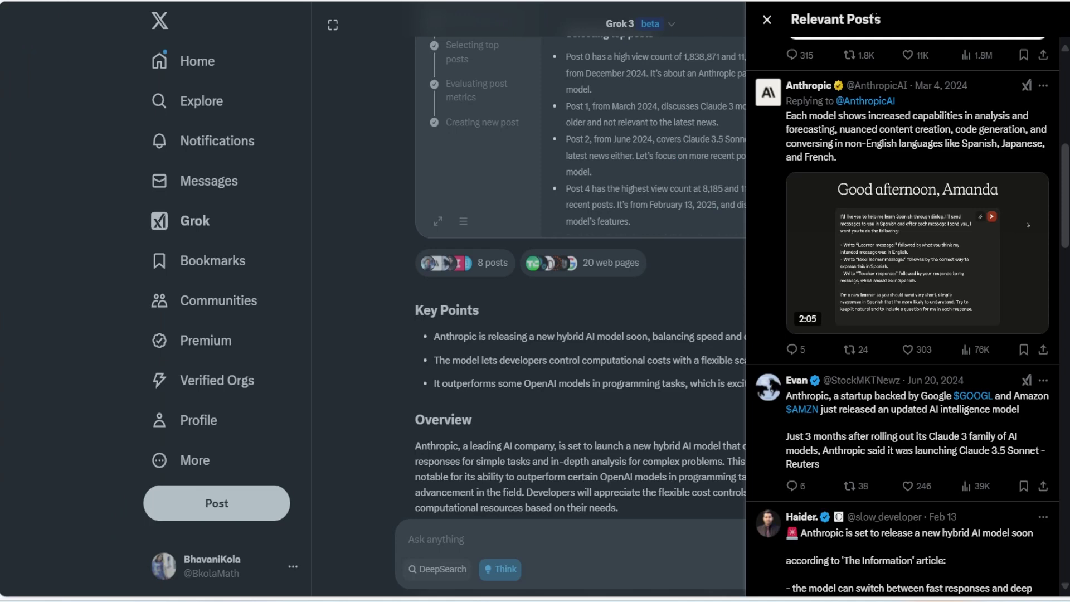
pyautogui.click(767, 21)
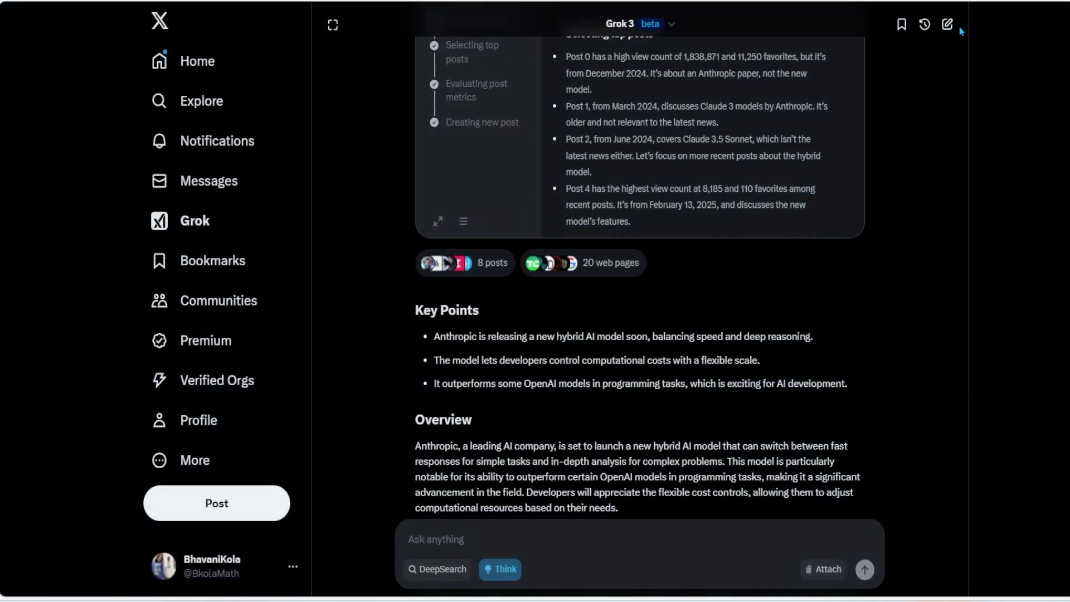
pyautogui.click(922, 24)
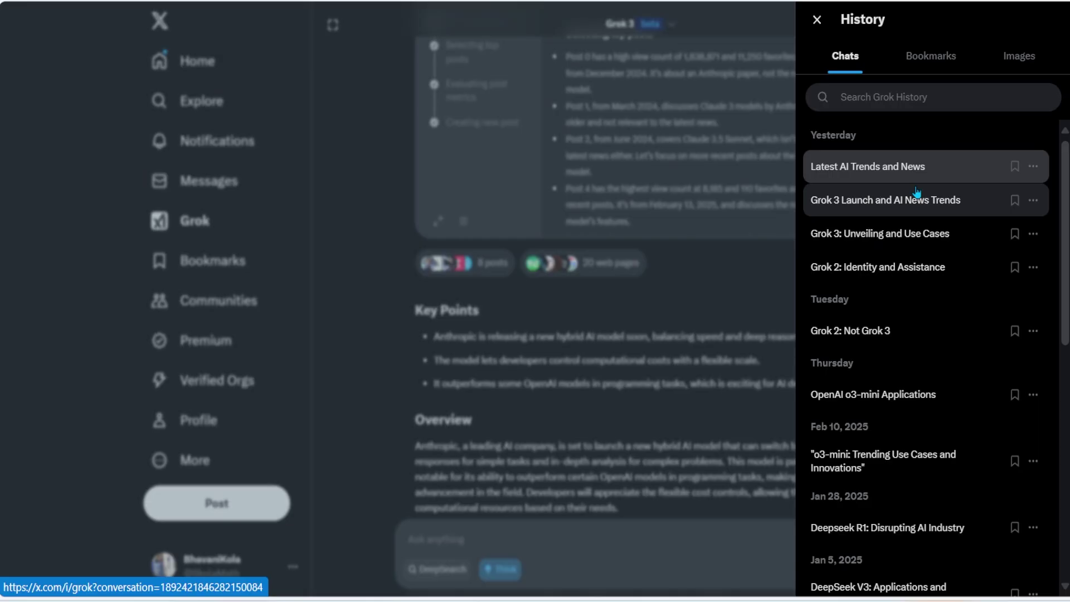
pyautogui.click(693, 293)
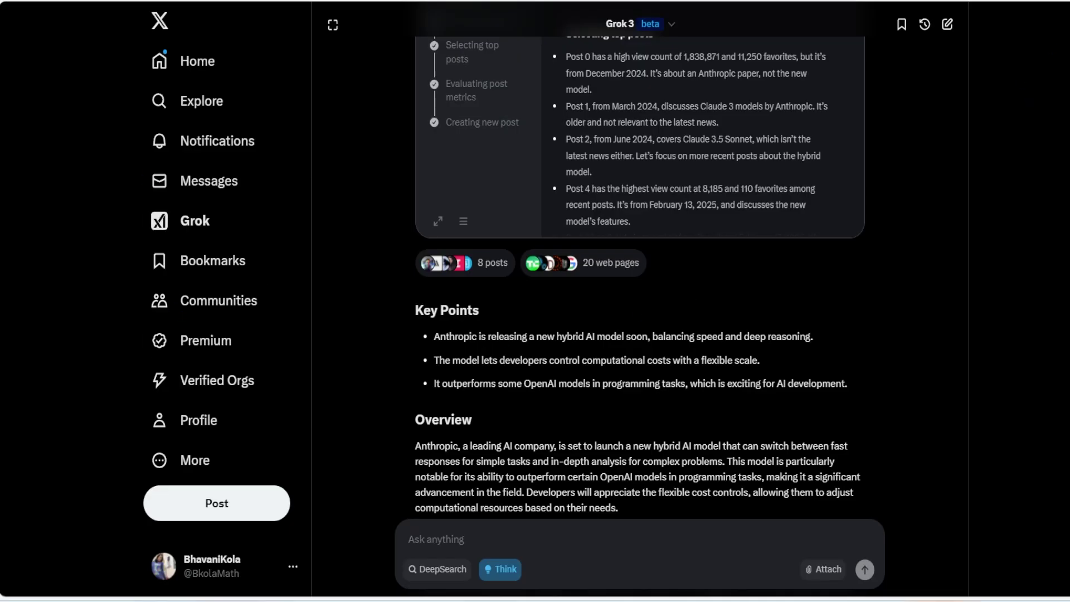
pyautogui.click(56, 81)
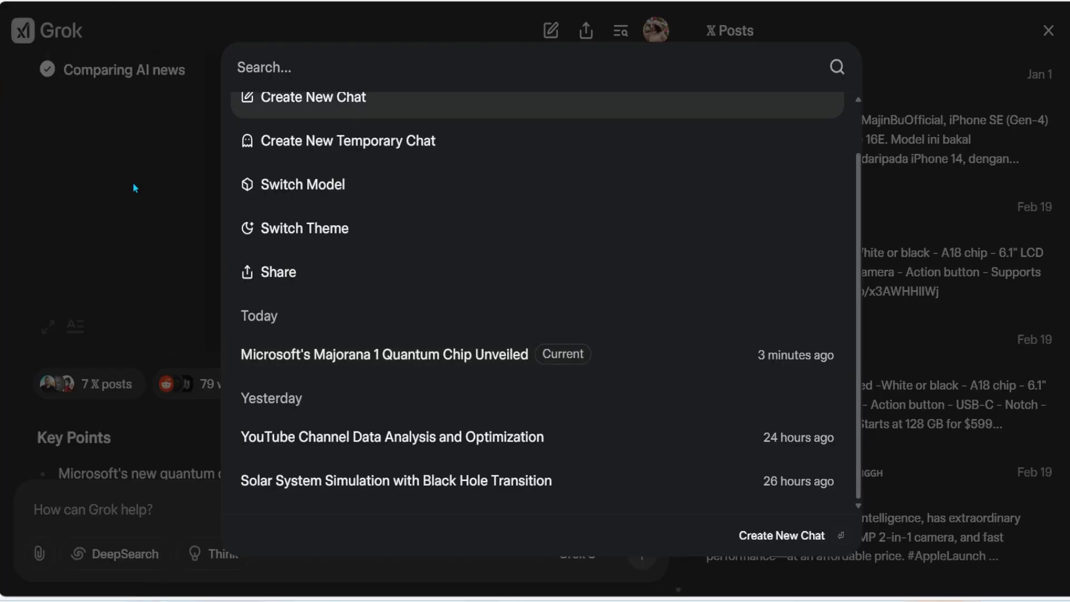
pyautogui.click(134, 186)
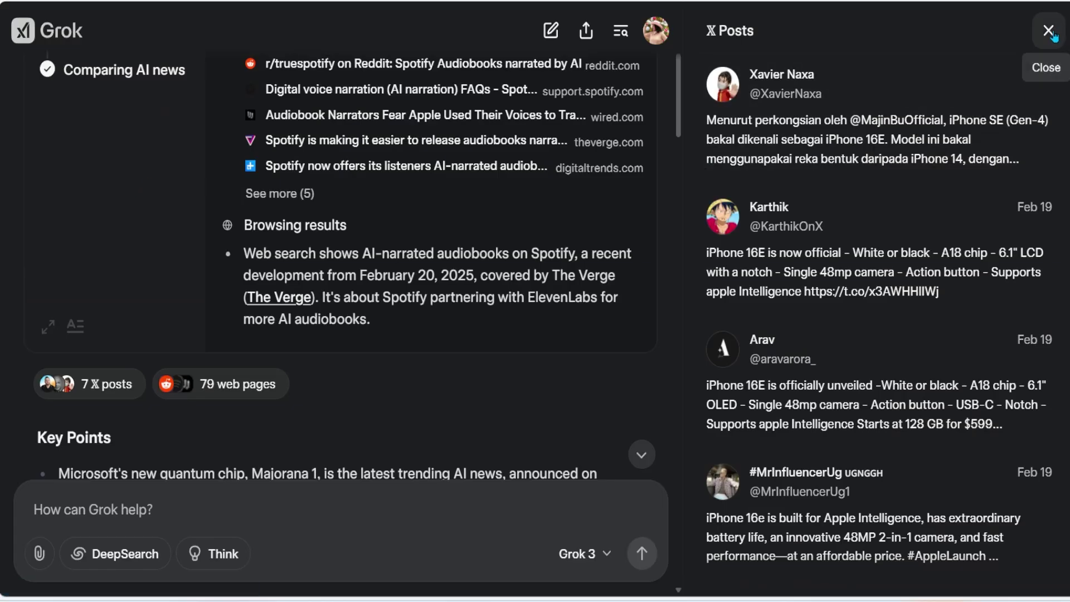
pyautogui.click(1046, 27)
pyautogui.scroll(-6, 897, 210)
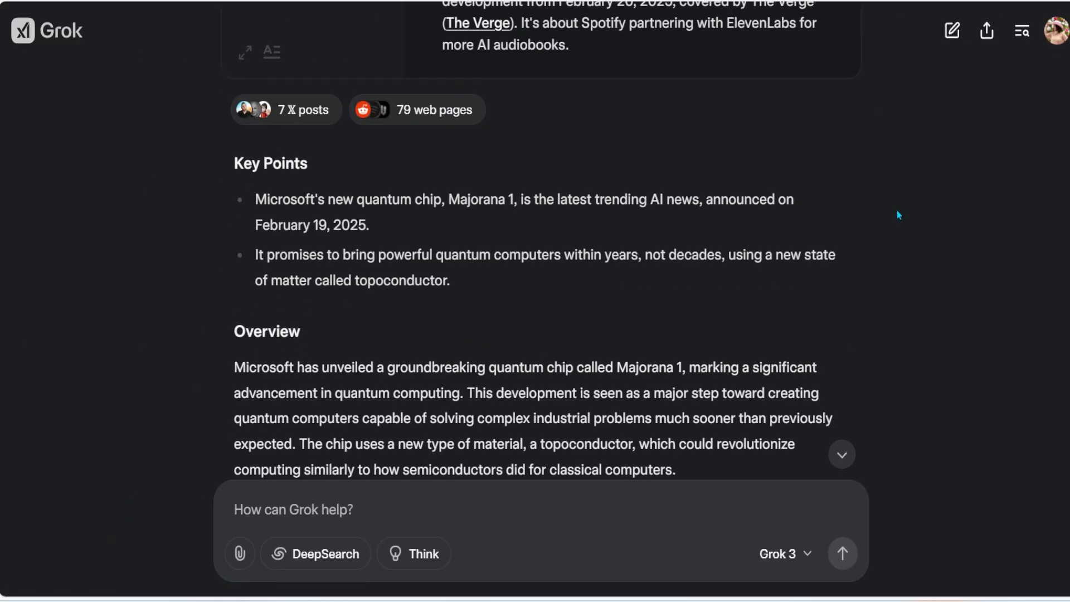
pyautogui.scroll(-3, 430, 234)
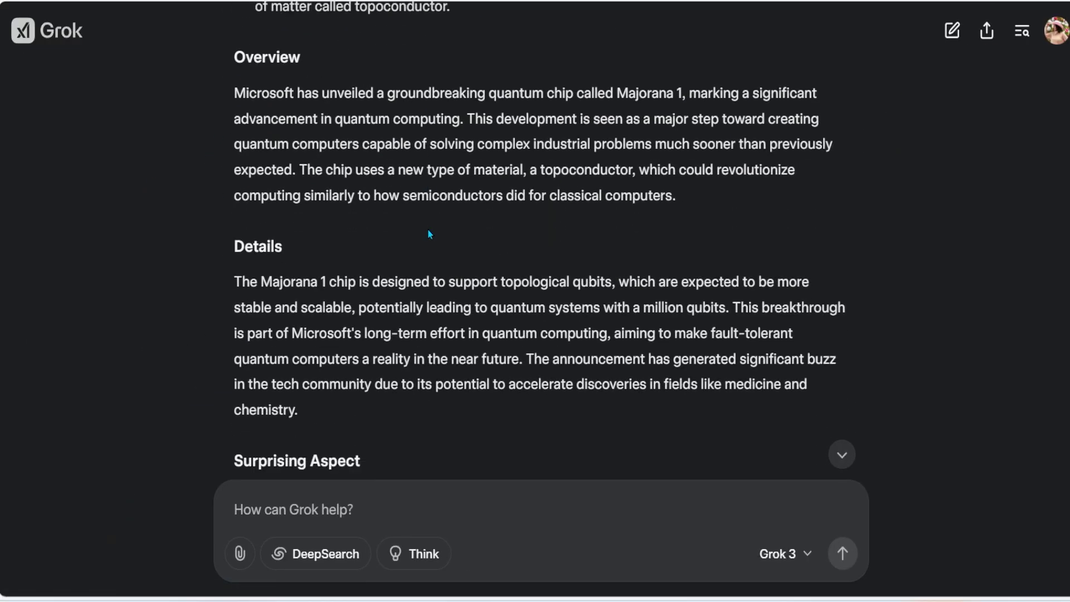
pyautogui.scroll(-6, 427, 225)
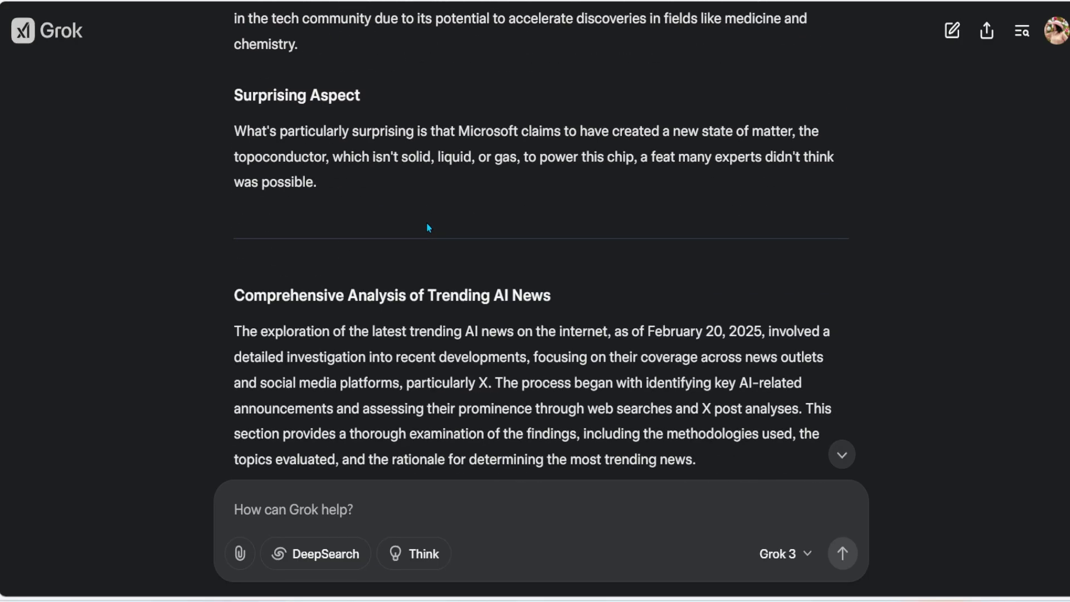
pyautogui.scroll(-2, 428, 228)
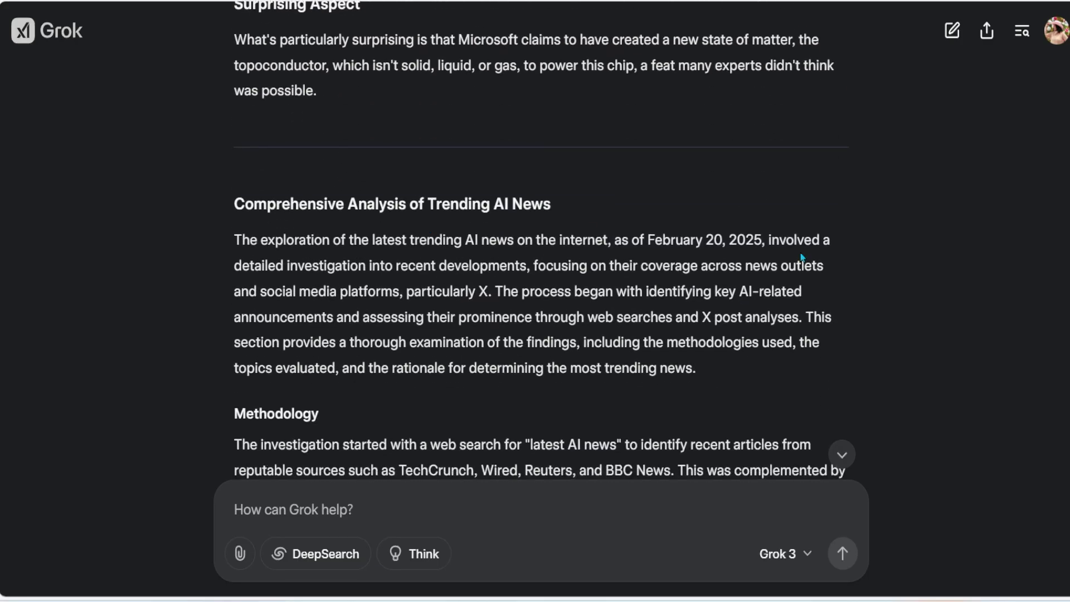
pyautogui.scroll(15, 802, 257)
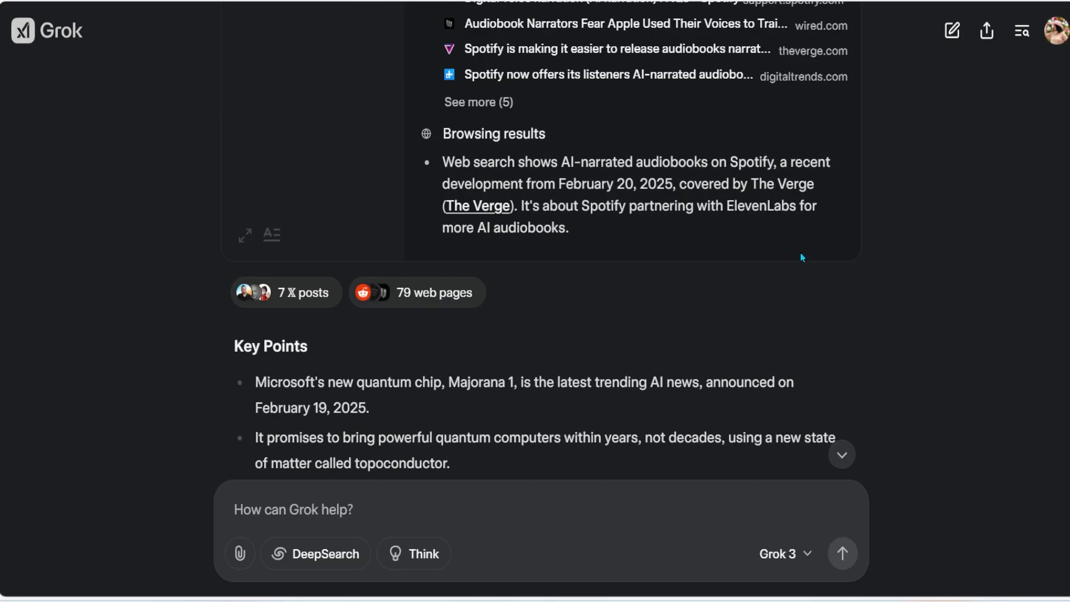
pyautogui.scroll(-2, 800, 252)
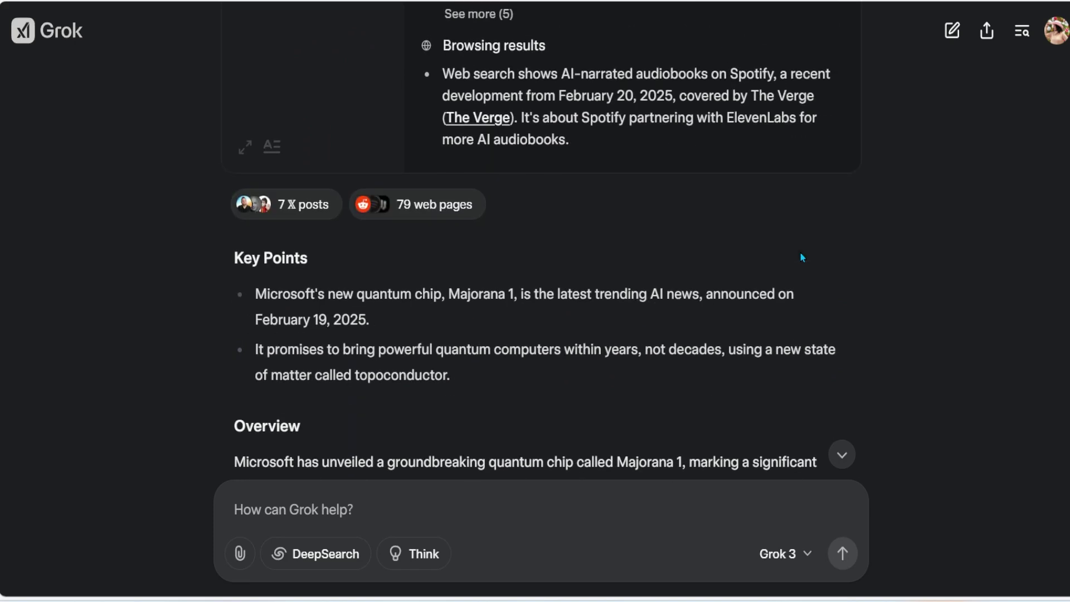
pyautogui.click(44, 112)
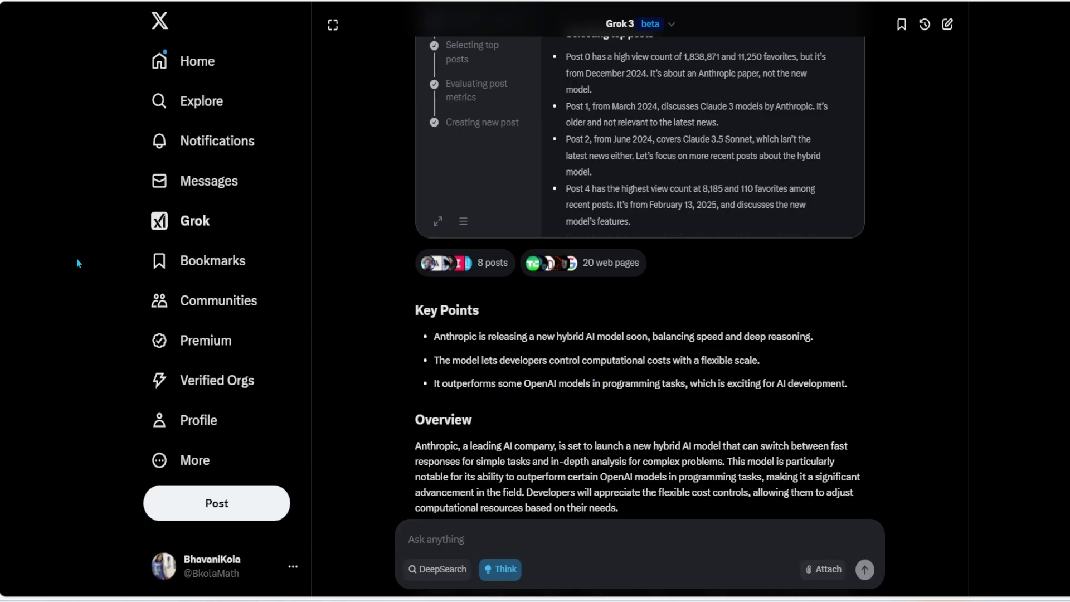
# Read the Majorana 1 quantum chip answer down to its five key citations
pyautogui.click(73, 79)
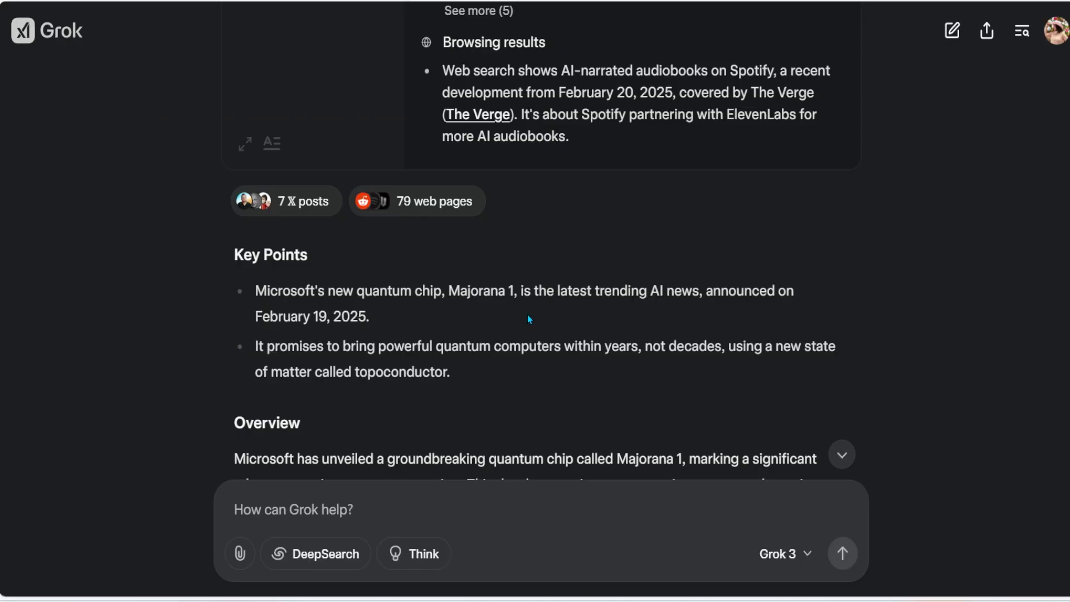
pyautogui.scroll(-2, 558, 322)
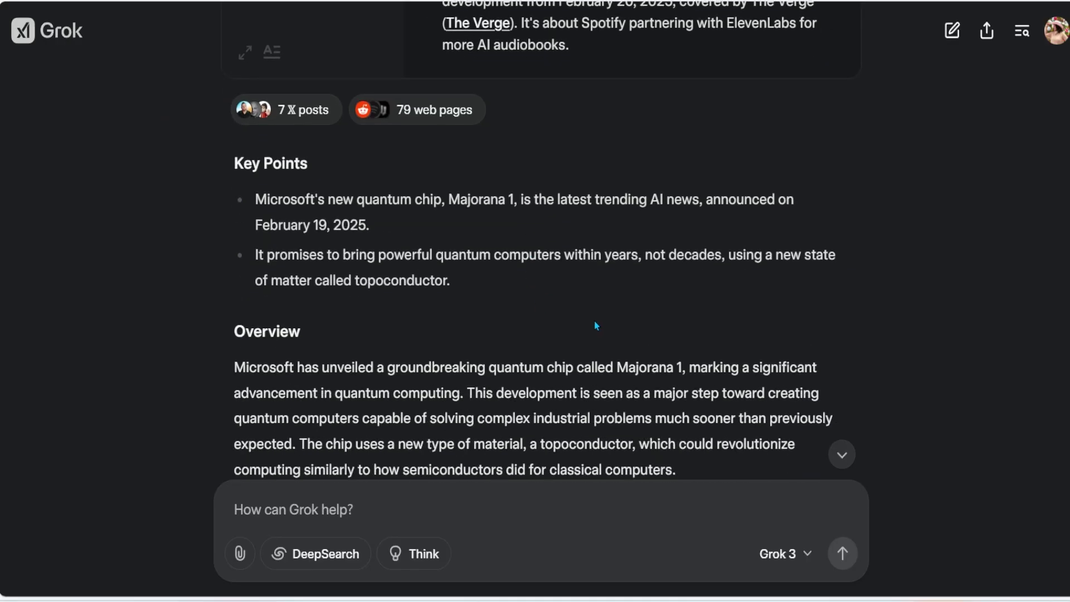
pyautogui.scroll(-10, 594, 322)
pyautogui.scroll(-8, 592, 307)
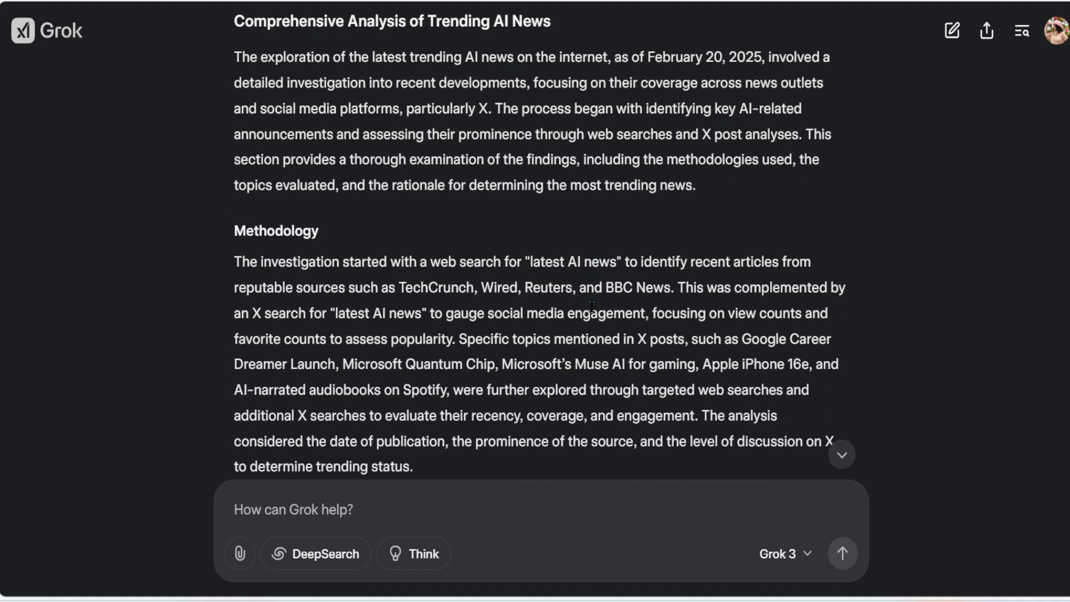
pyautogui.scroll(-6, 592, 306)
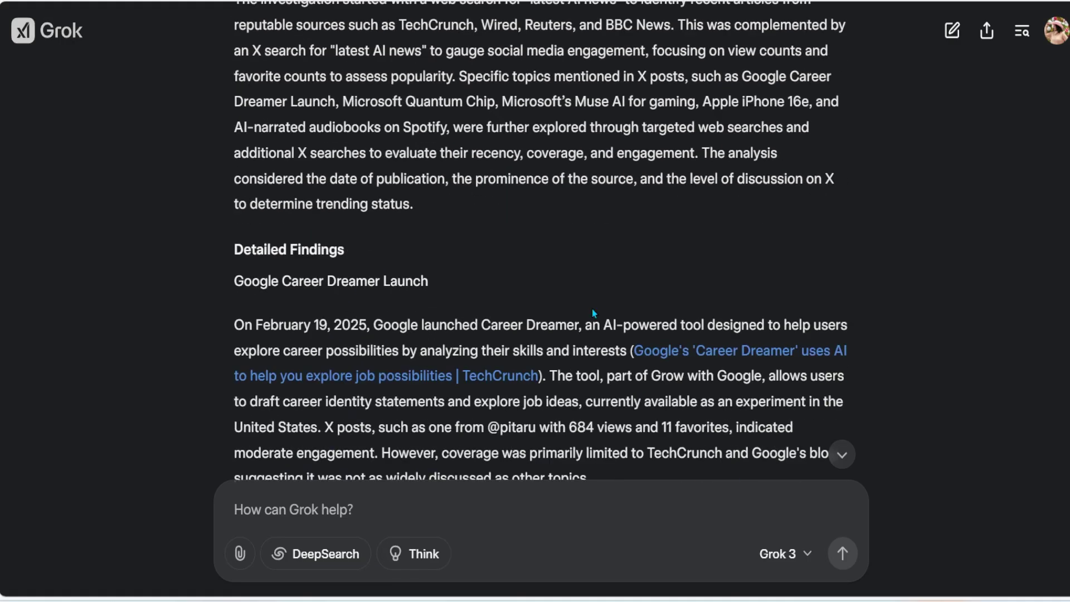
pyautogui.scroll(-10, 592, 307)
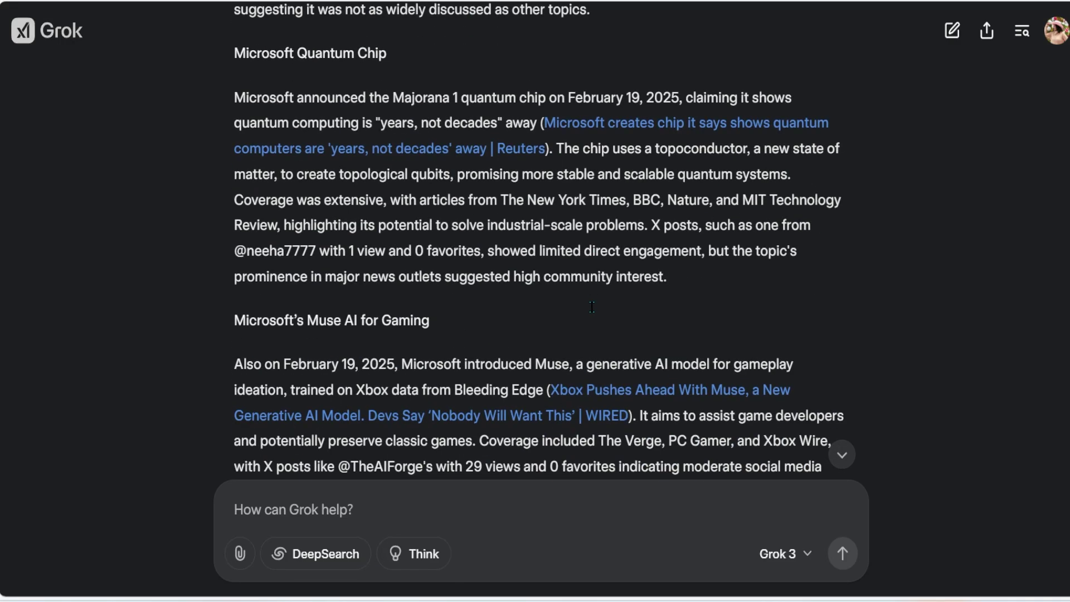
pyautogui.scroll(-10, 592, 310)
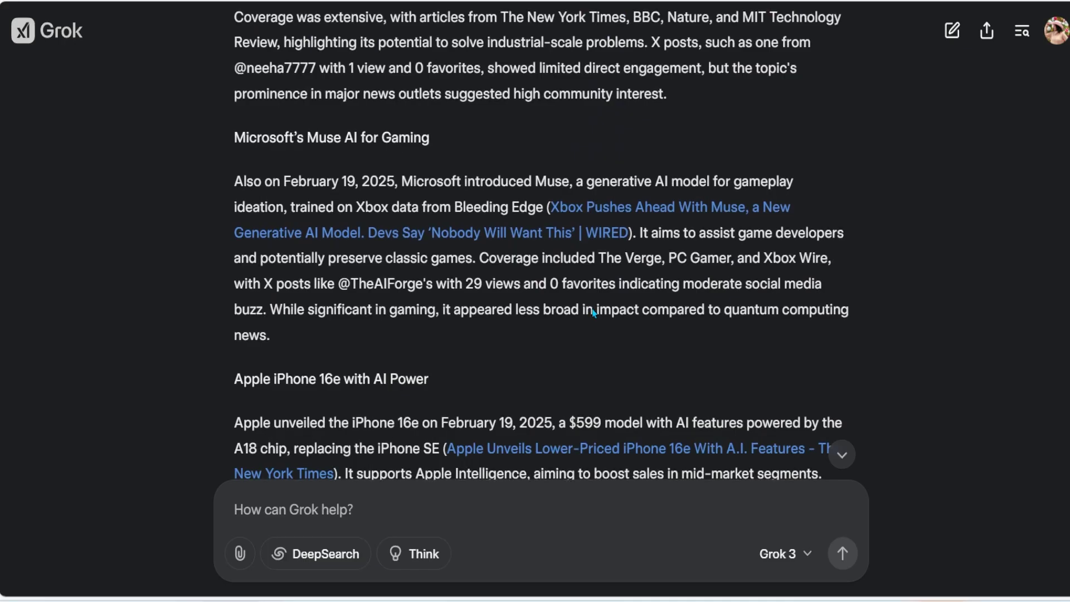
pyautogui.scroll(-18, 592, 308)
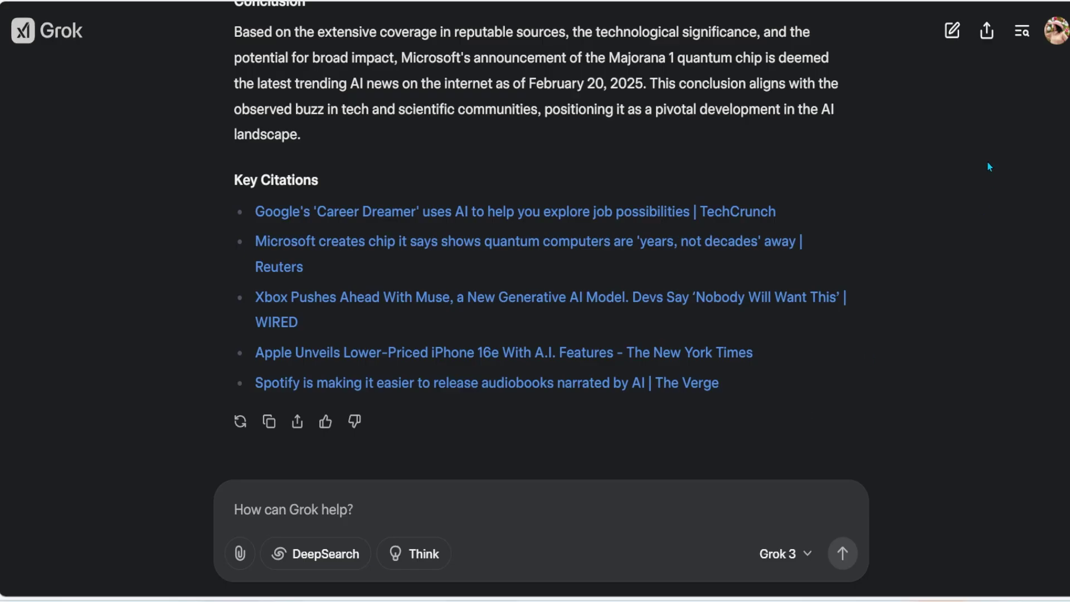
# Open the 'Solar System Simulation with Black Hole Transition' chat from the chat search list
pyautogui.click(1022, 32)
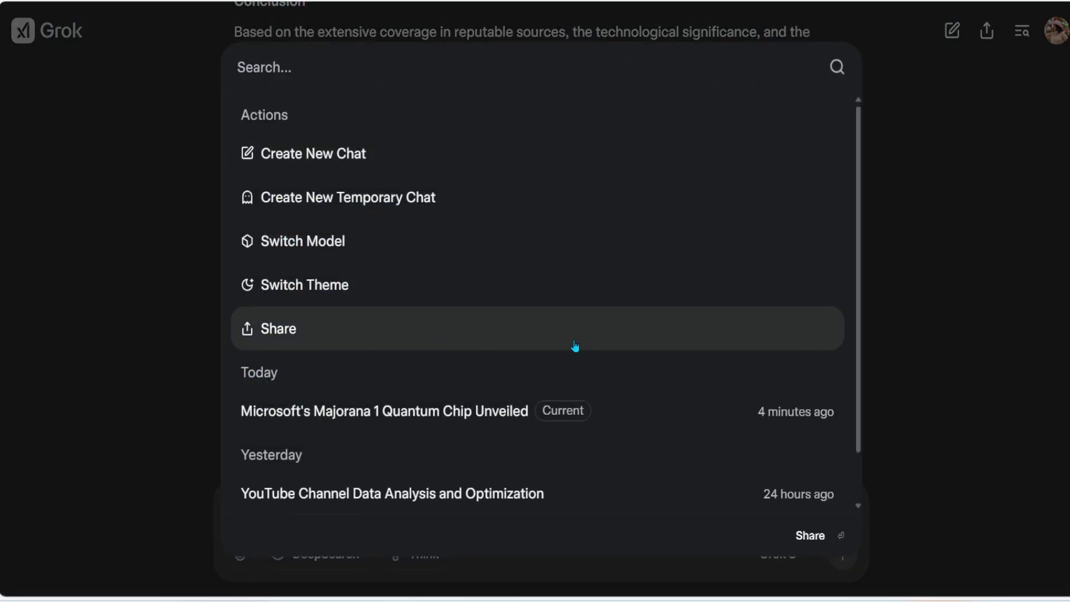
pyautogui.scroll(-1, 660, 321)
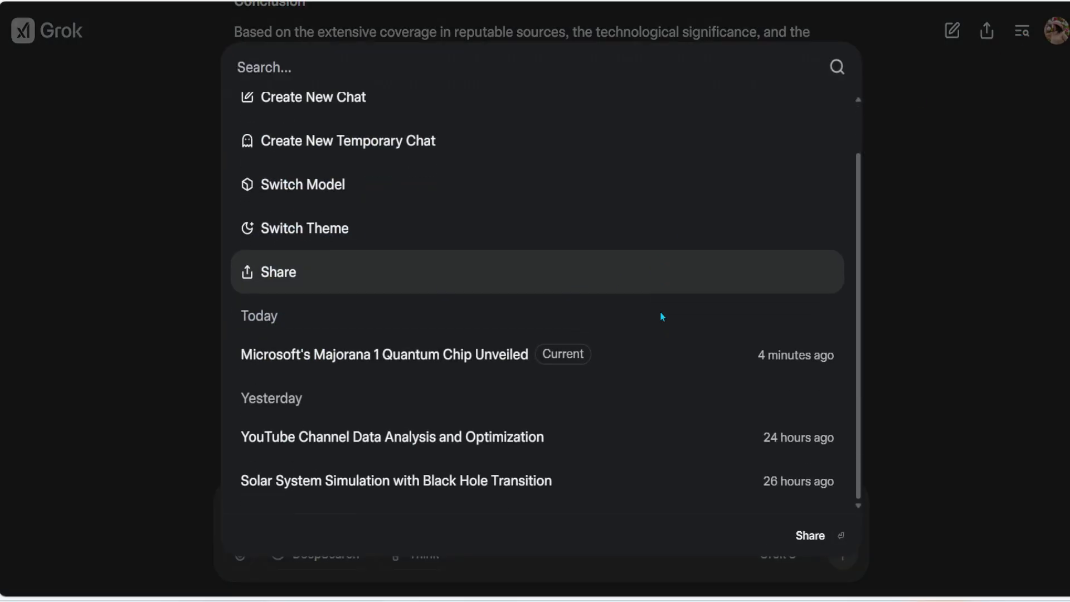
pyautogui.click(410, 493)
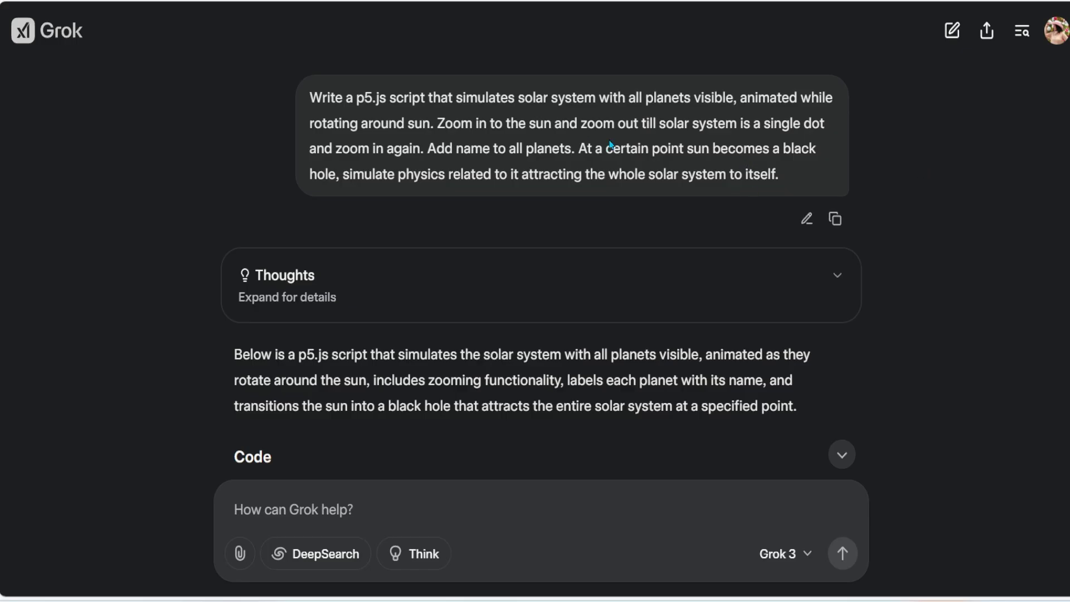
pyautogui.scroll(-2, 382, 192)
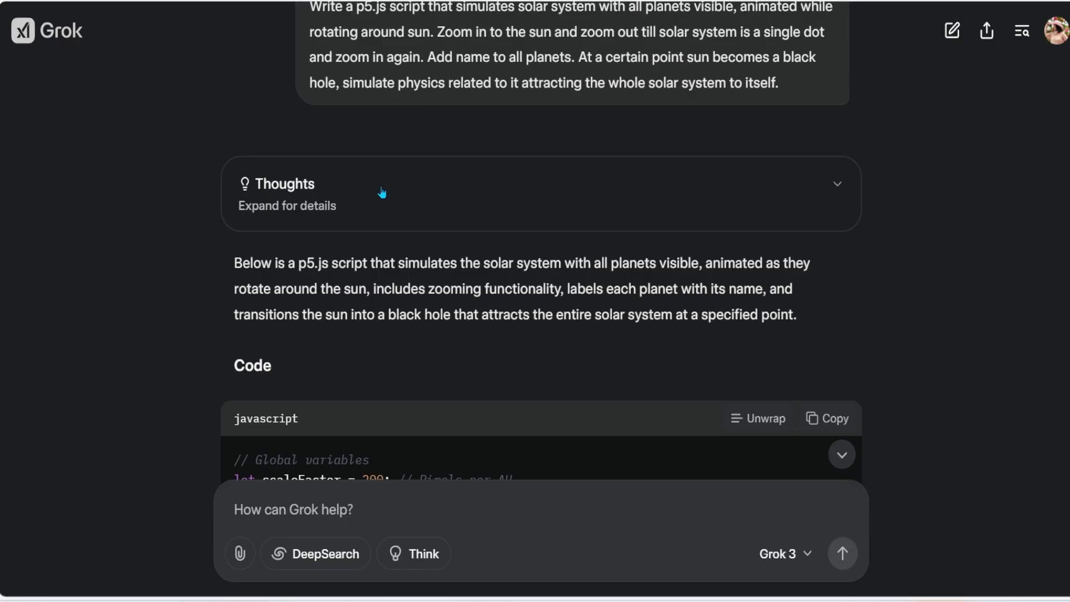
pyautogui.scroll(-4, 382, 193)
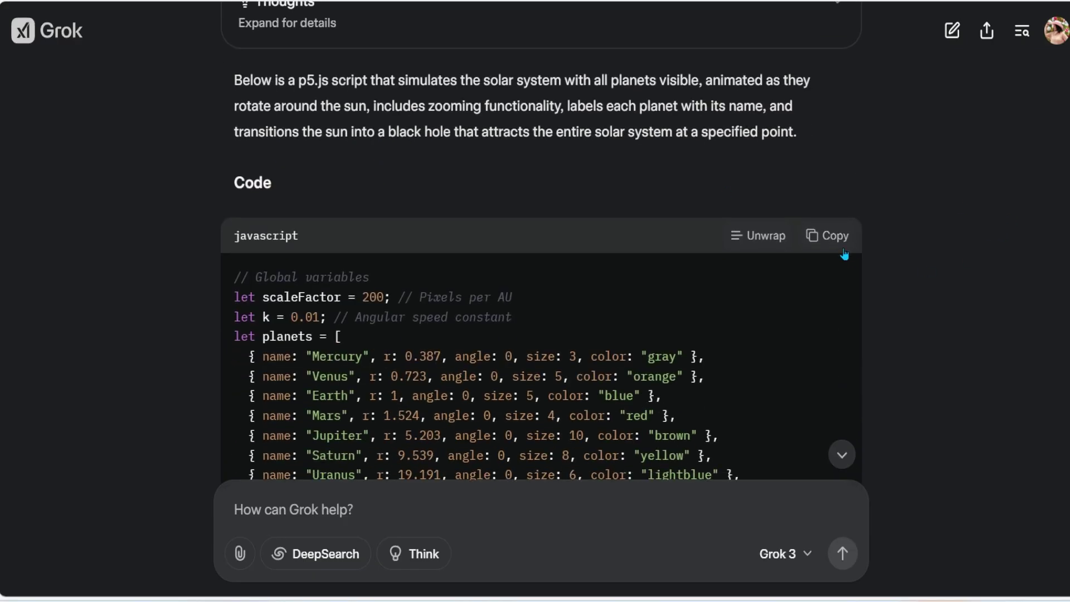
pyautogui.scroll(-4, 837, 251)
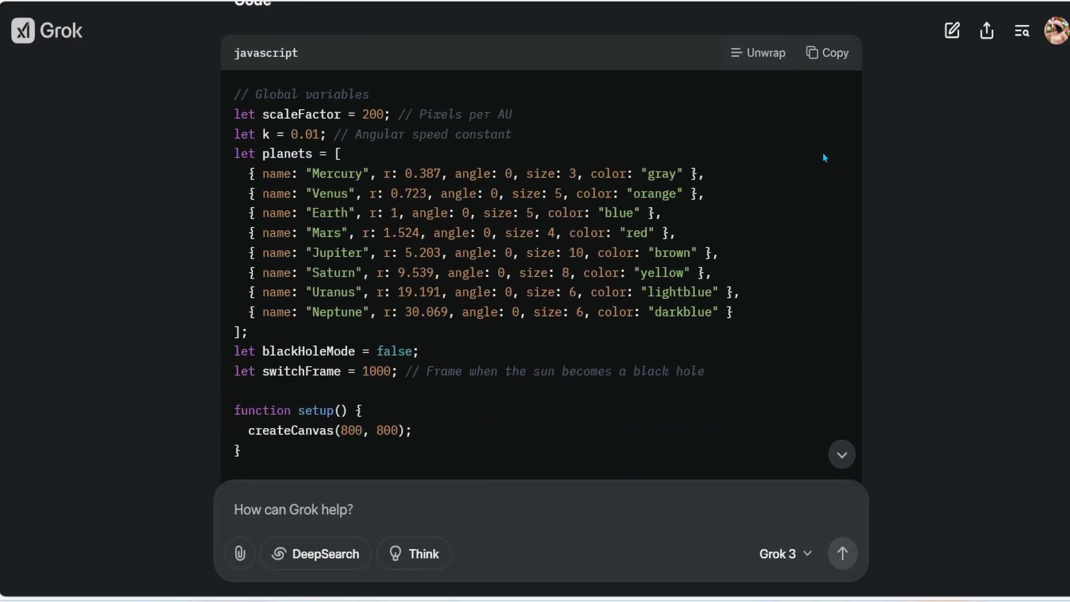
pyautogui.scroll(-15, 825, 157)
pyautogui.scroll(-20, 834, 266)
pyautogui.scroll(-18, 835, 267)
pyautogui.scroll(-3, 834, 266)
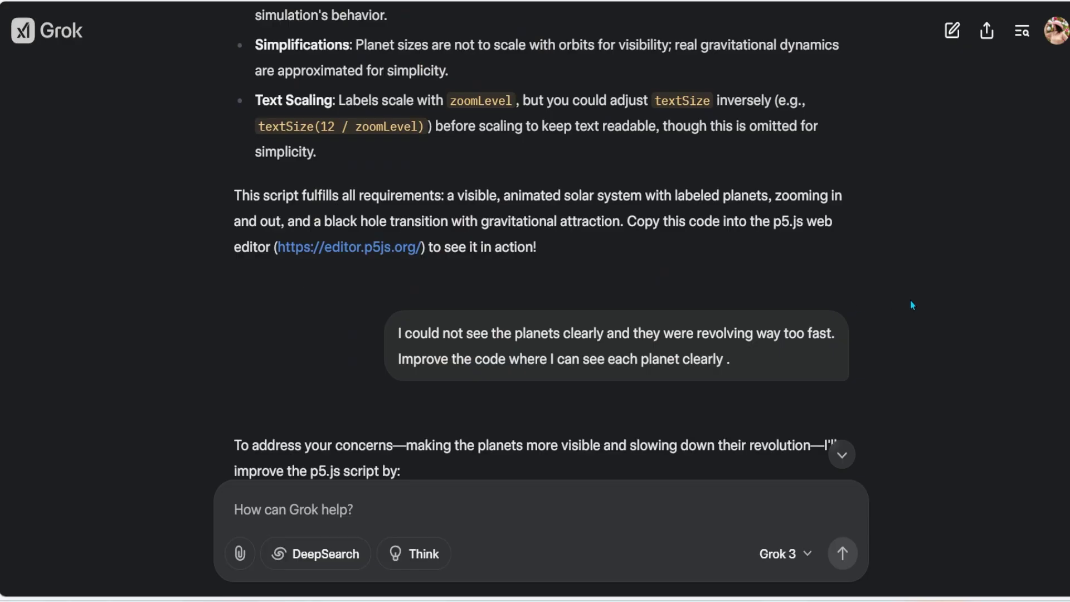
pyautogui.scroll(-2, 912, 305)
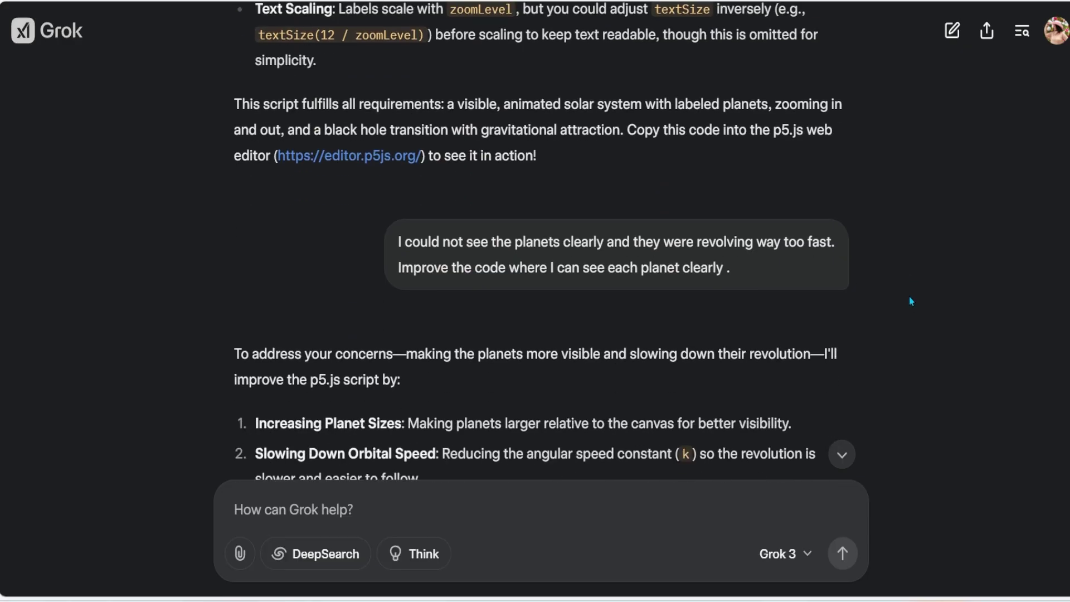
pyautogui.scroll(-5, 880, 271)
pyautogui.scroll(-20, 881, 273)
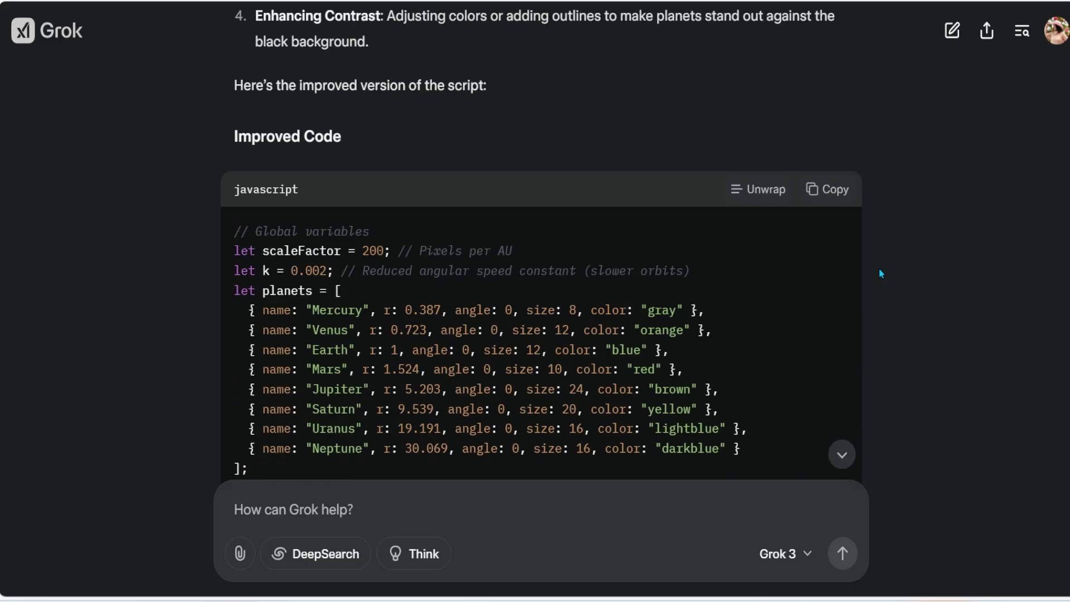
pyautogui.scroll(-15, 881, 273)
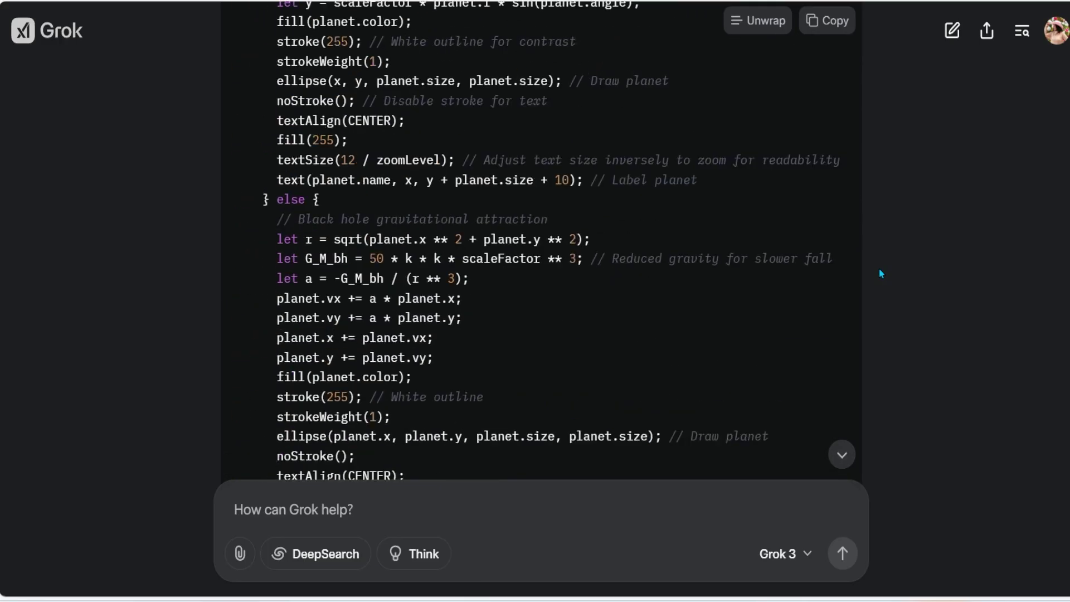
pyautogui.scroll(-13, 887, 304)
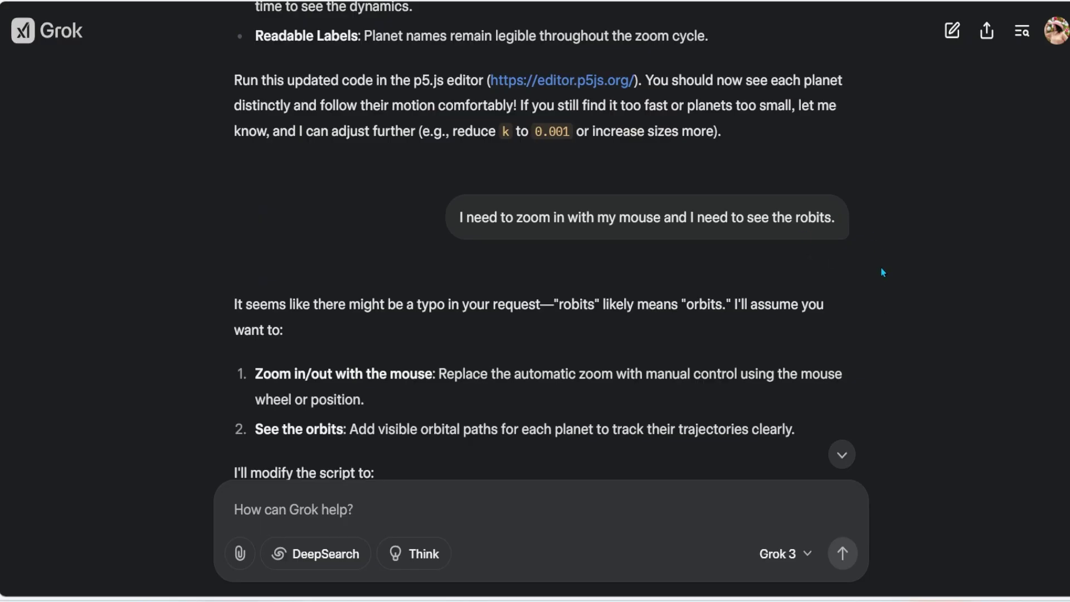
pyautogui.scroll(-10, 886, 290)
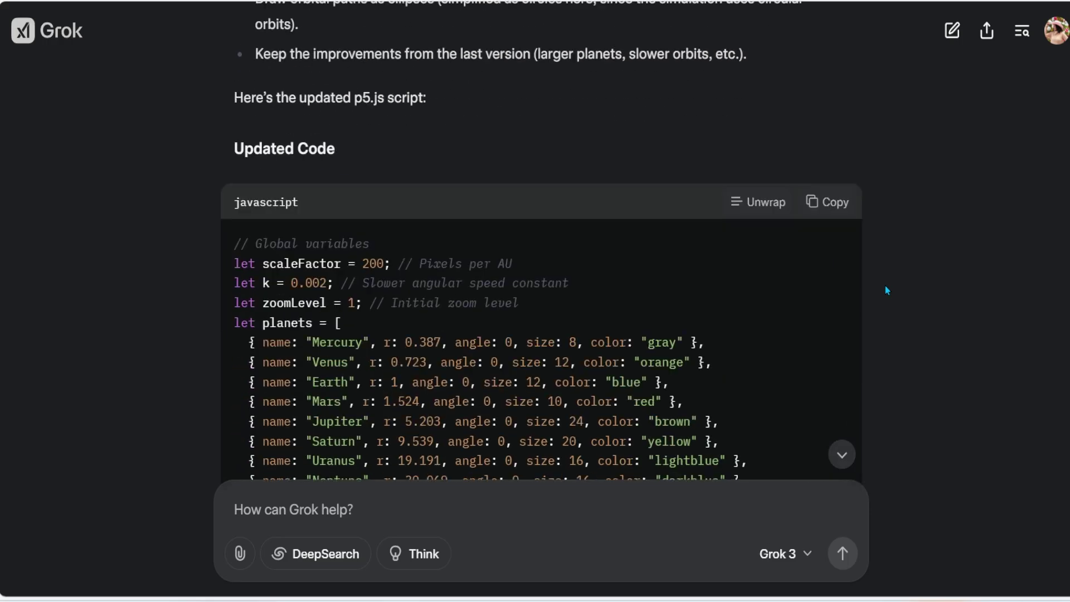
pyautogui.scroll(-10, 886, 289)
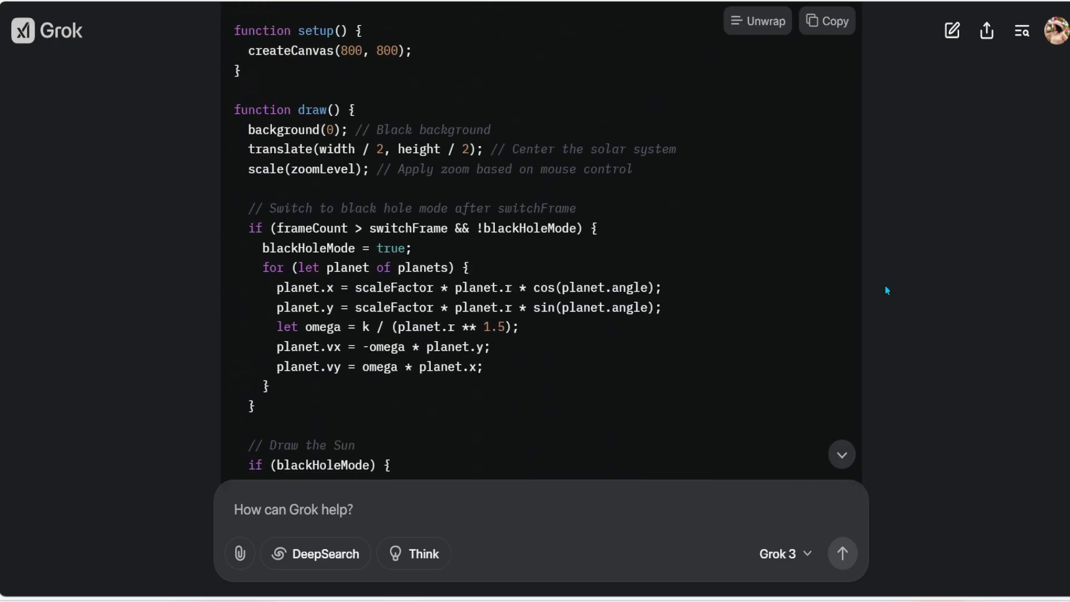
pyautogui.scroll(-18, 886, 288)
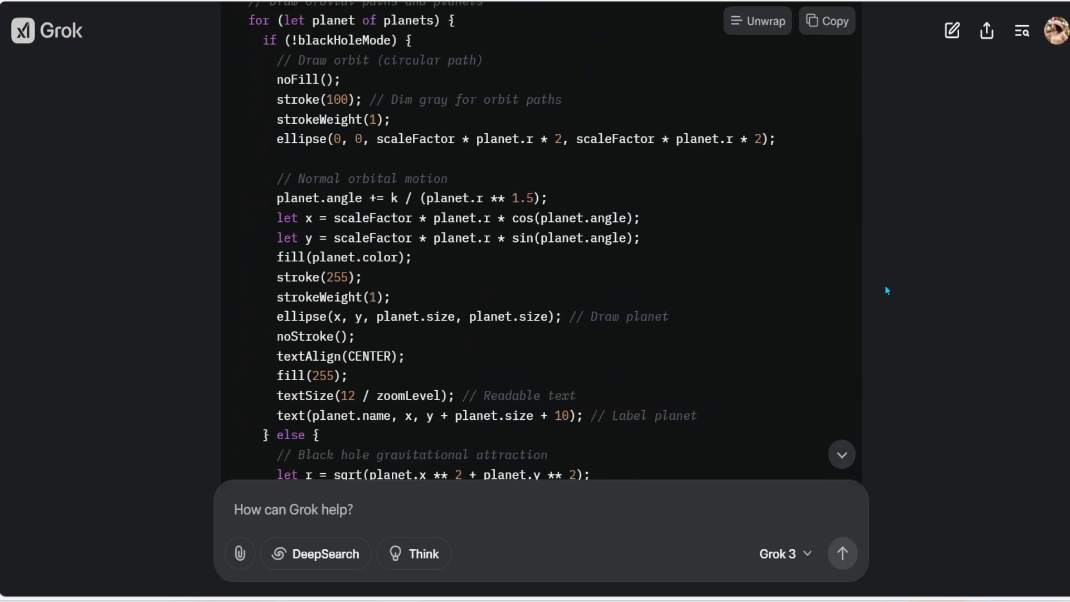
pyautogui.scroll(-15, 886, 291)
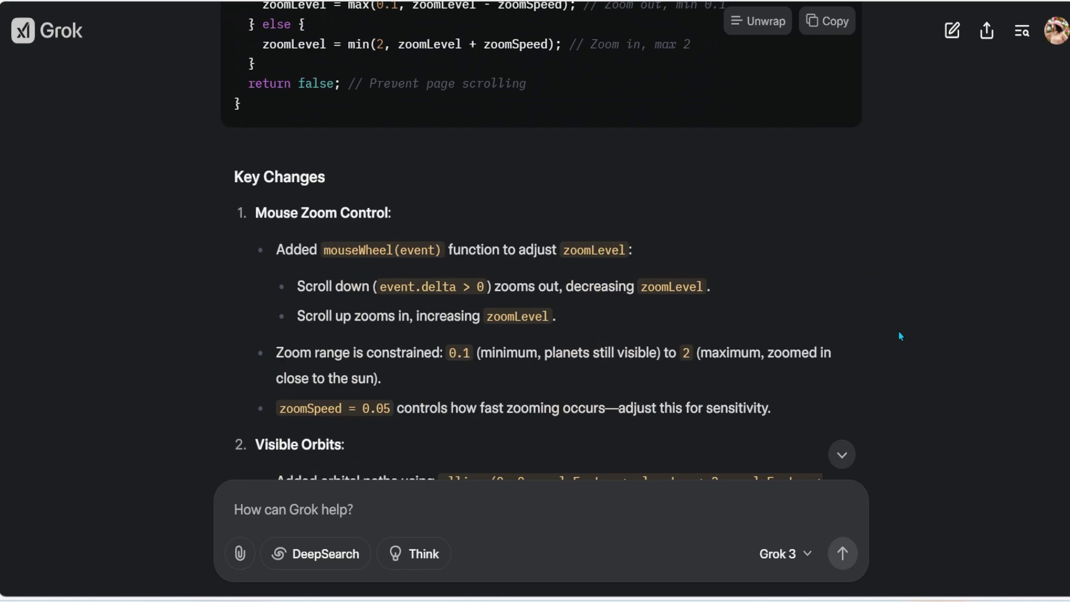
pyautogui.scroll(-10, 900, 334)
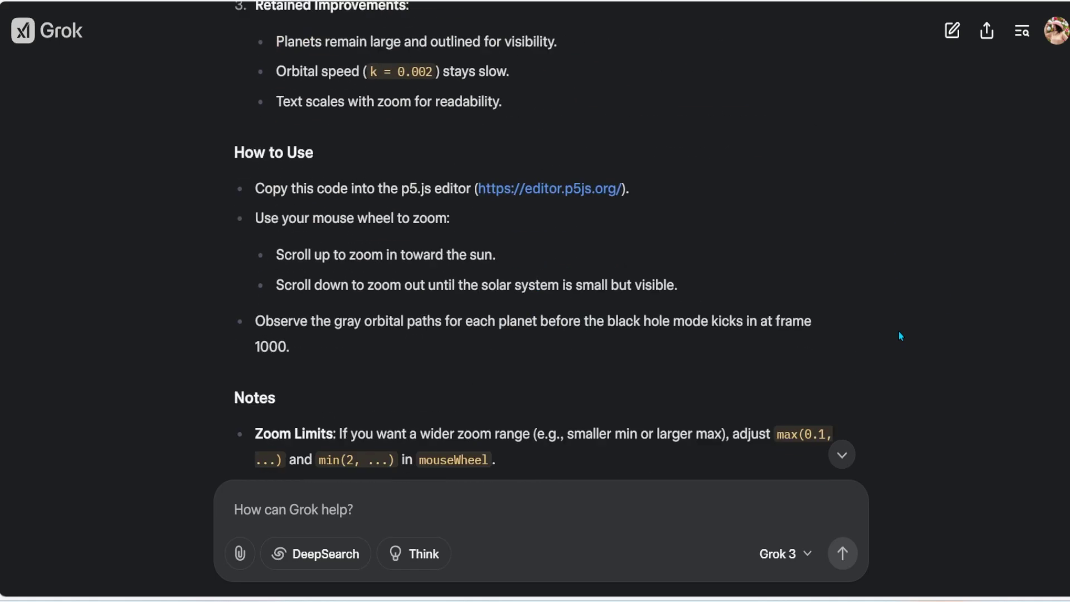
pyautogui.scroll(-7, 899, 332)
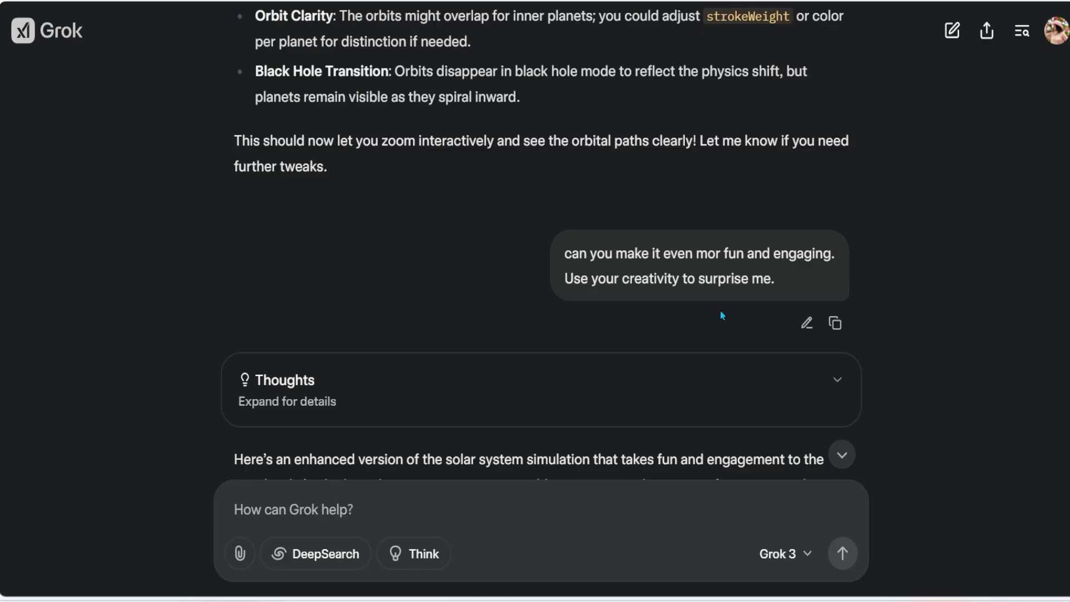
# Copy the Enhanced Solar System Simulation Code block and scroll through the code
pyautogui.scroll(-7, 721, 314)
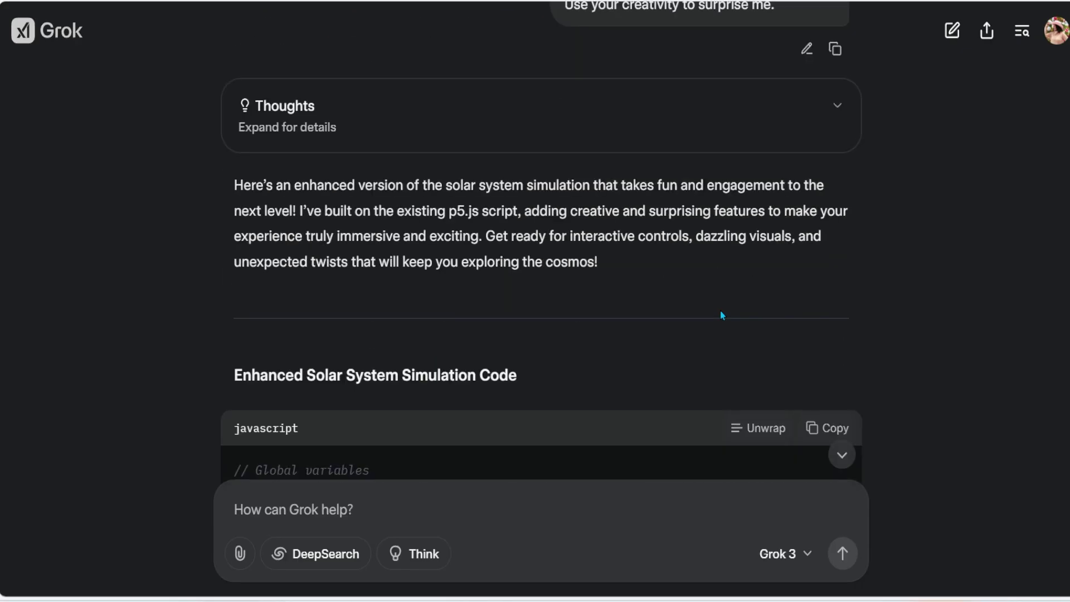
pyautogui.scroll(-3, 721, 310)
pyautogui.click(829, 153)
pyautogui.scroll(-1, 905, 249)
pyautogui.scroll(-20, 905, 250)
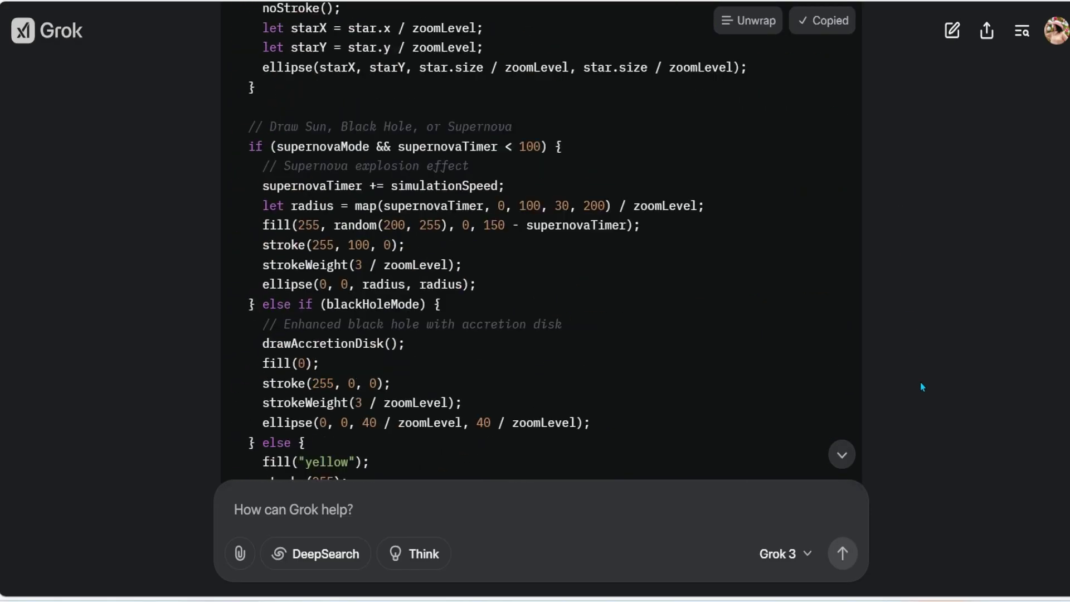
pyautogui.scroll(-20, 921, 387)
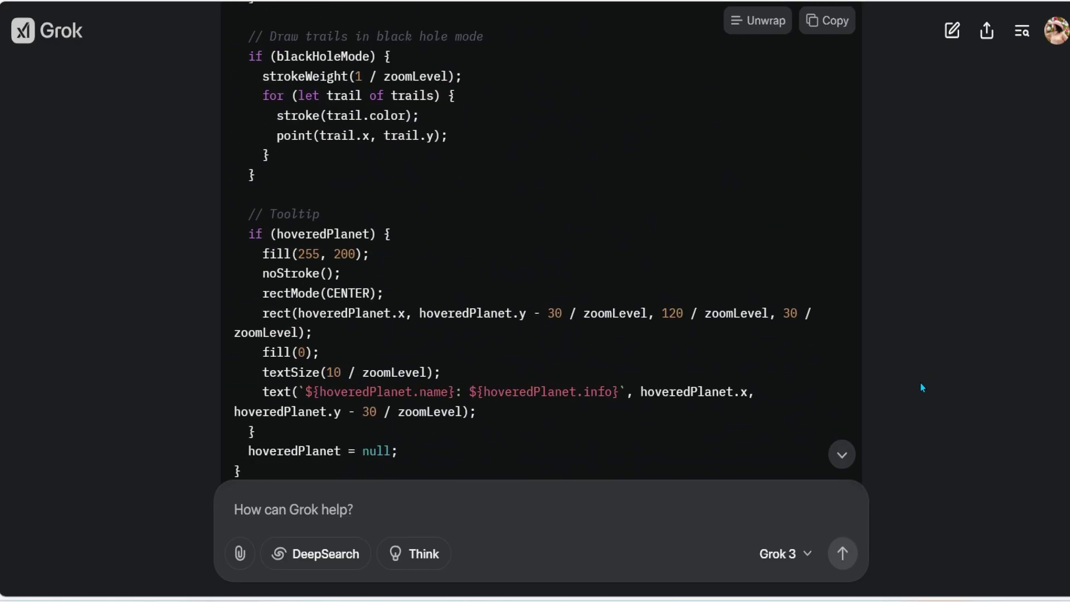
pyautogui.scroll(-20, 921, 383)
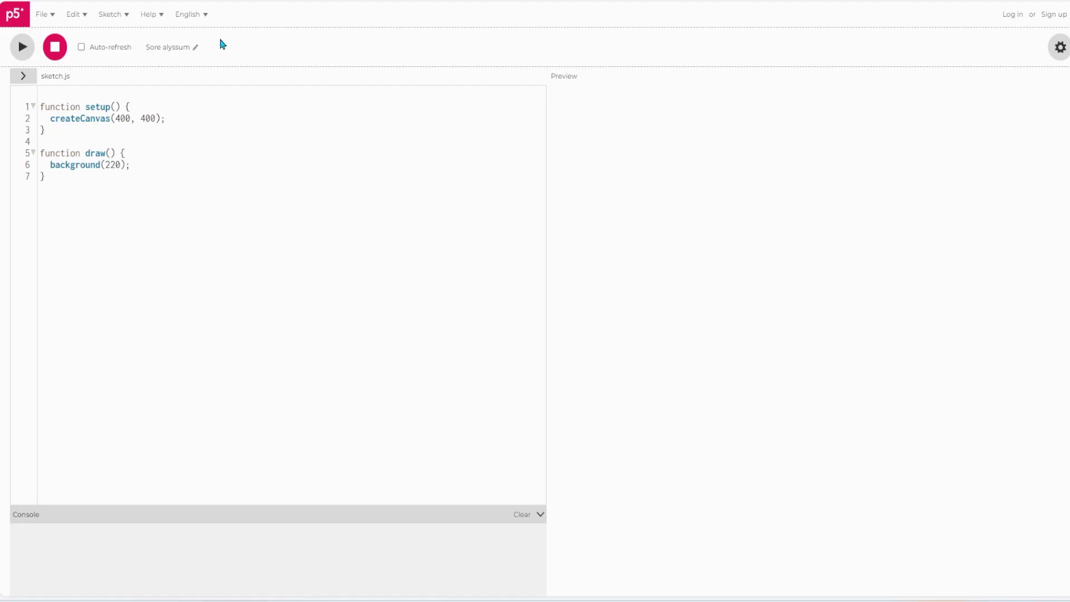
# Replace the sketch.js starter code with the enhanced solar system code and run it
pyautogui.click(157, 162)
pyautogui.click(47, 217)
pyautogui.hotkey('ctrl', 'a')
pyautogui.press('BackSpace')
pyautogui.hotkey('ctrl', 'v')
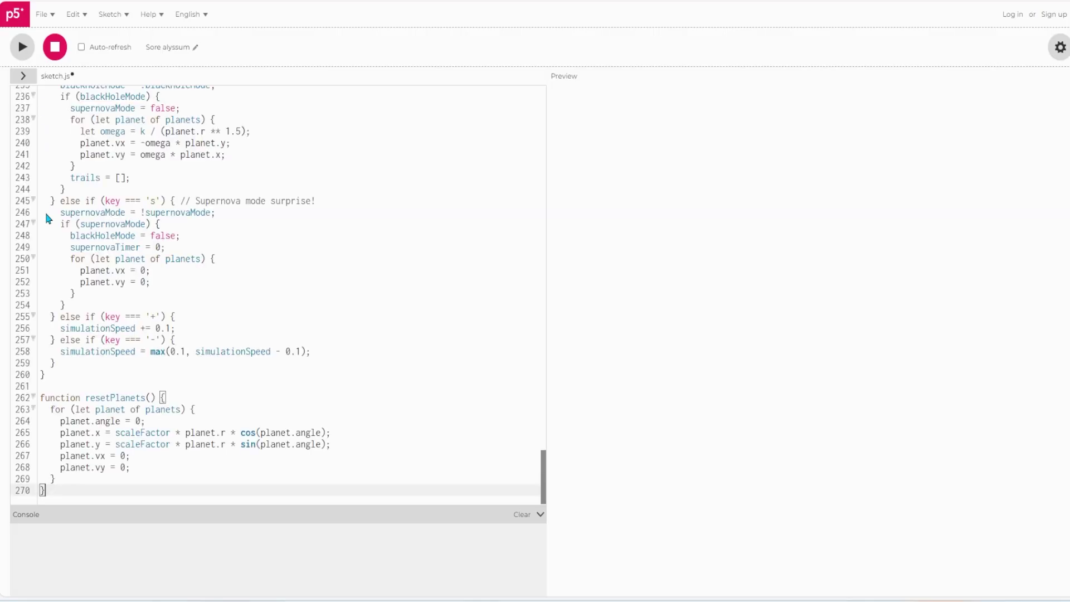
pyautogui.click(22, 47)
pyautogui.scroll(4, 864, 395)
pyautogui.scroll(3, 865, 397)
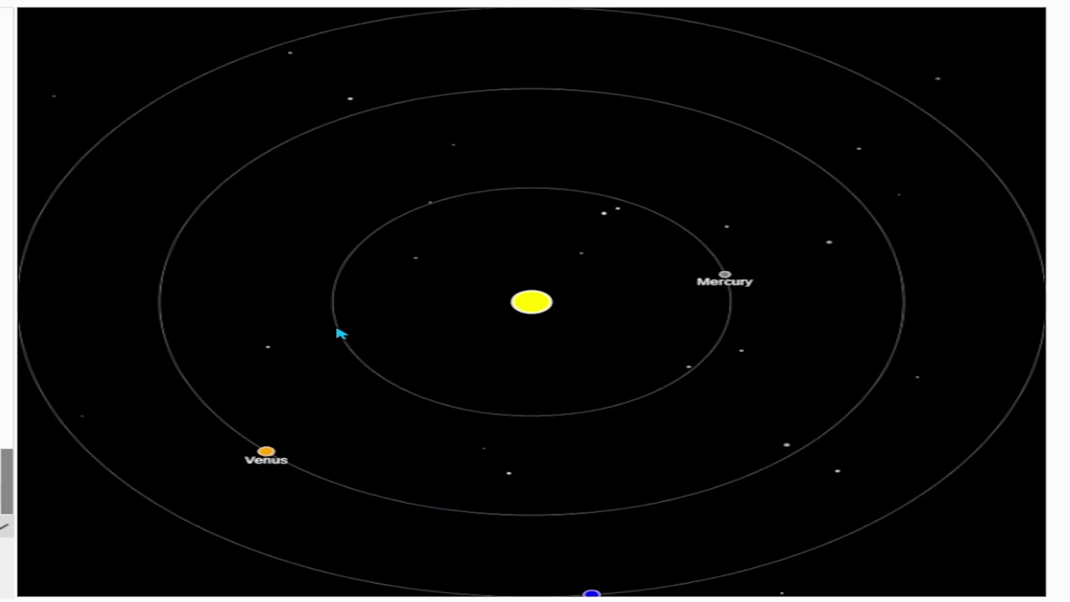
# Zoom the solar system, inspect planet tooltips, and trigger black hole mode with the space key
pyautogui.scroll(-6, 656, 297)
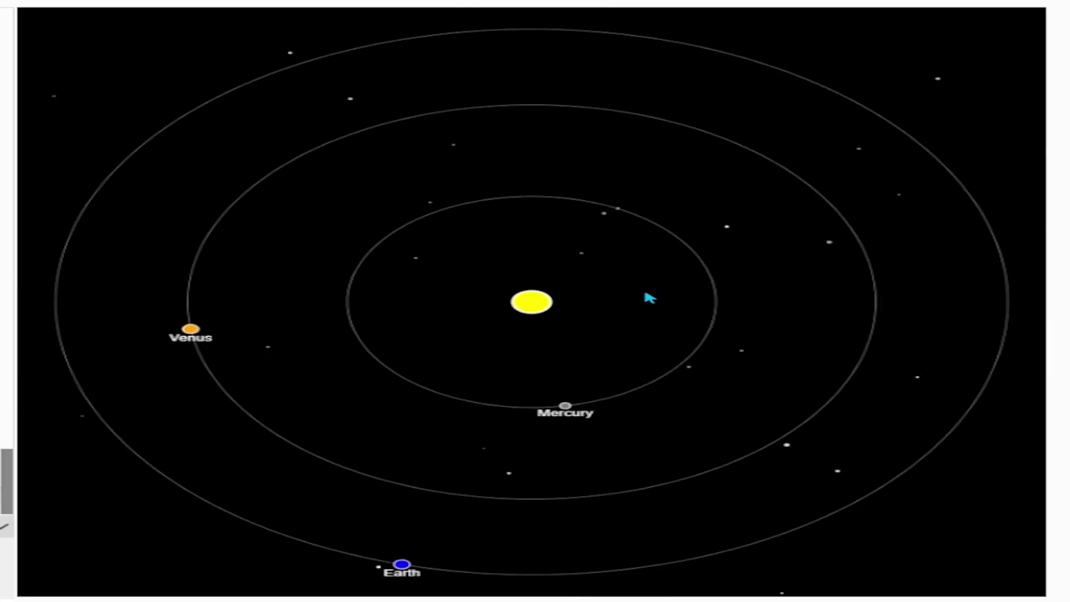
pyautogui.scroll(-8, 650, 297)
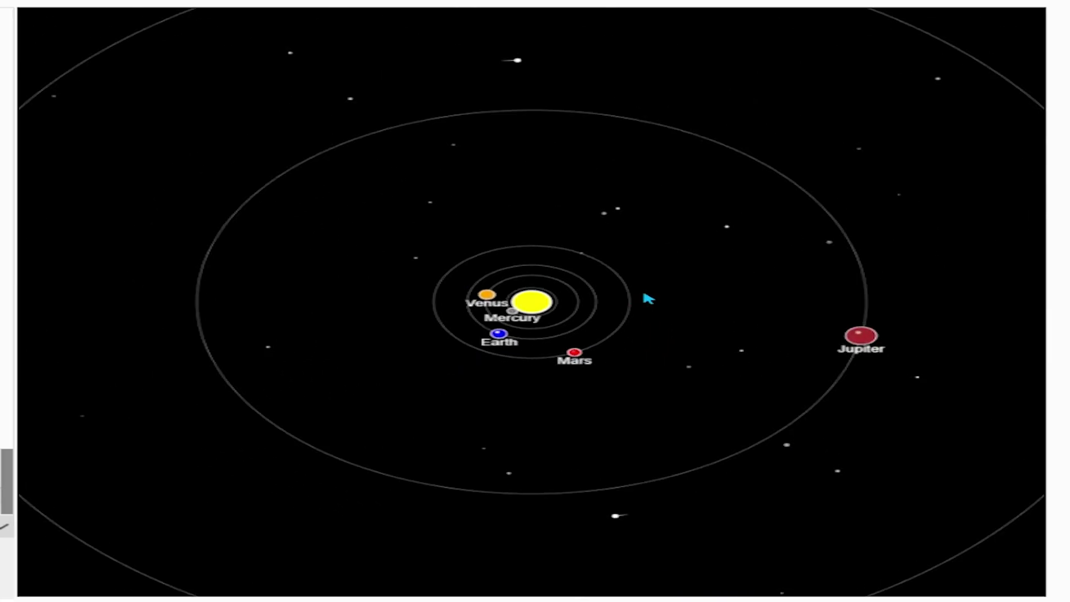
pyautogui.moveTo(910, 325)
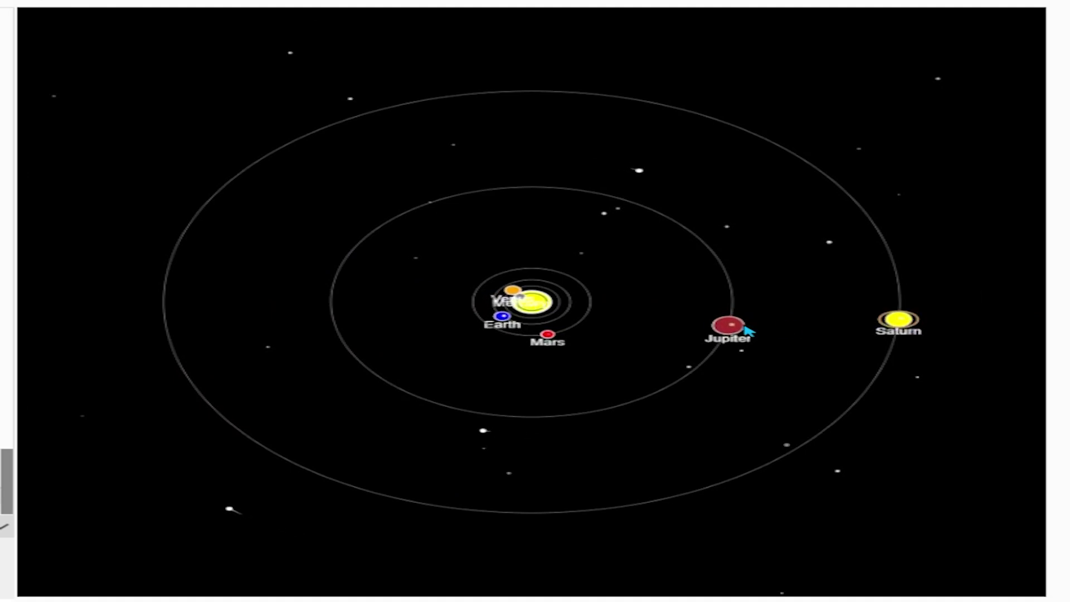
pyautogui.moveTo(742, 329)
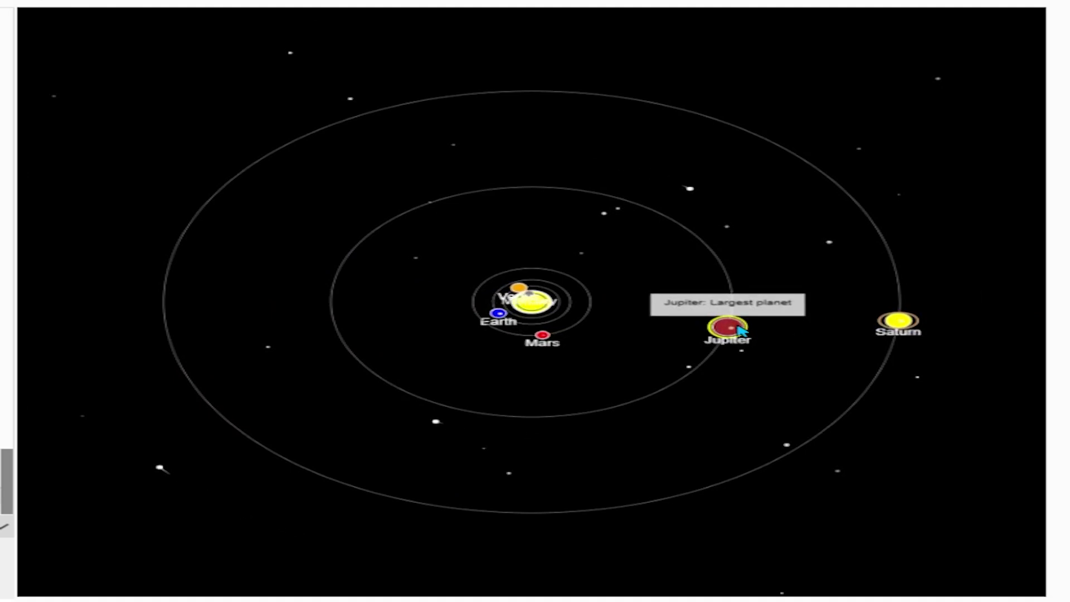
pyautogui.moveTo(496, 314)
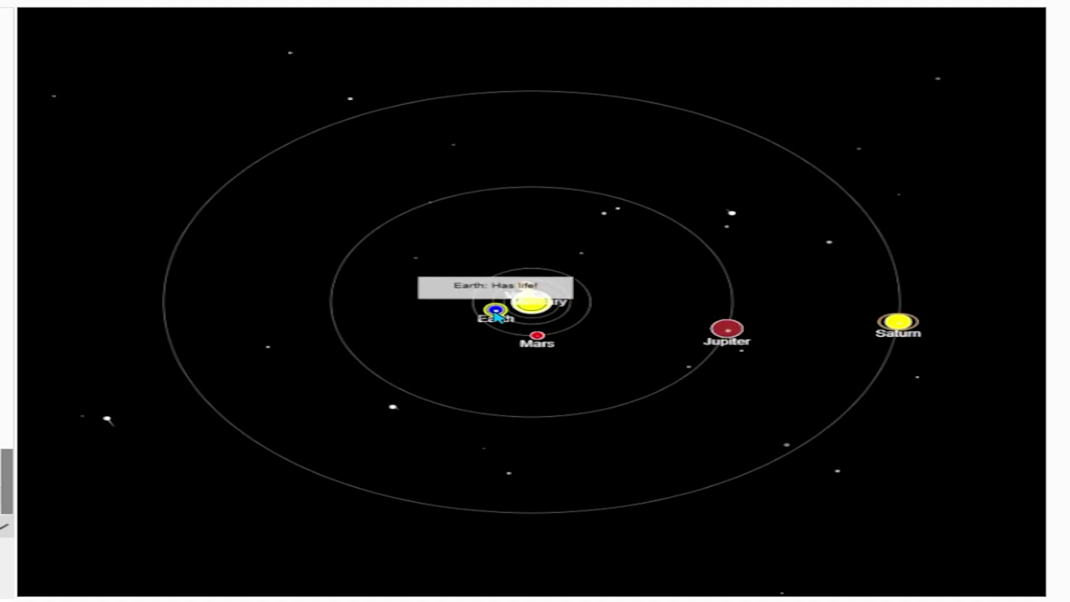
pyautogui.moveTo(539, 341)
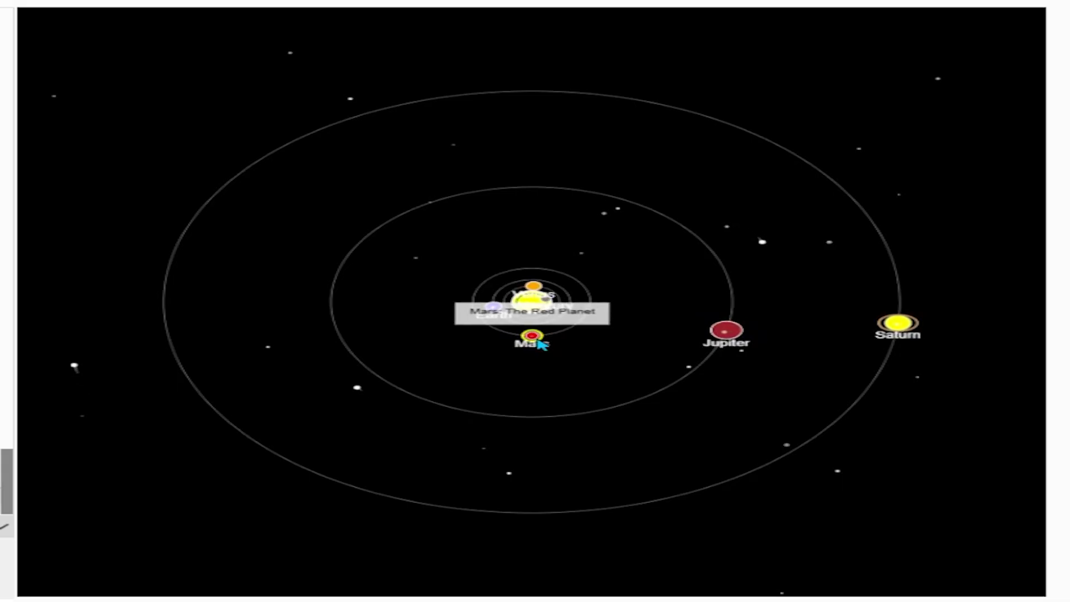
pyautogui.scroll(5, 540, 342)
pyautogui.scroll(2, 542, 345)
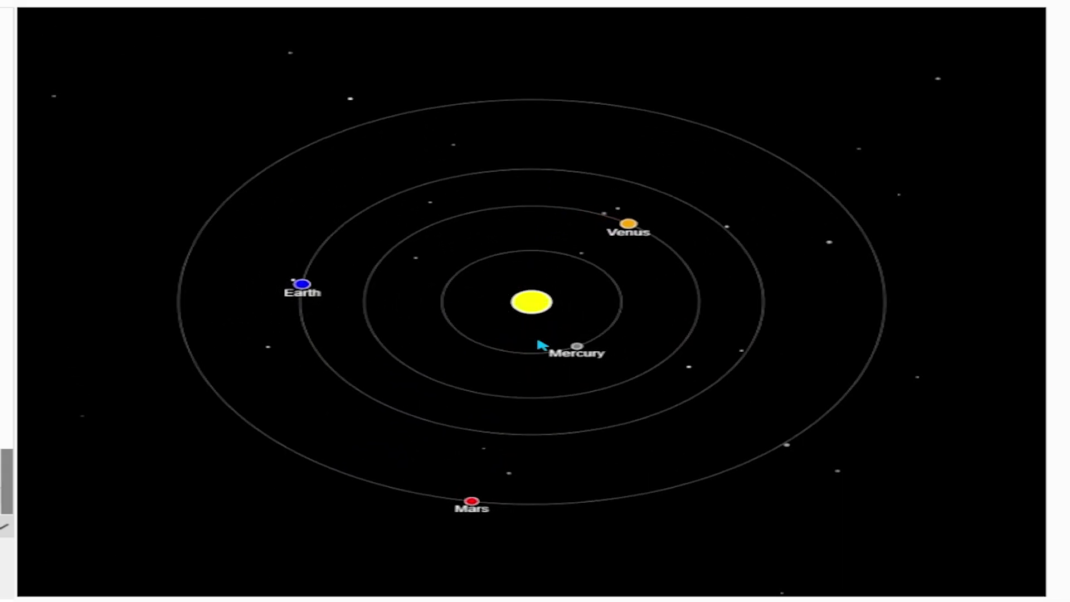
pyautogui.press('space')
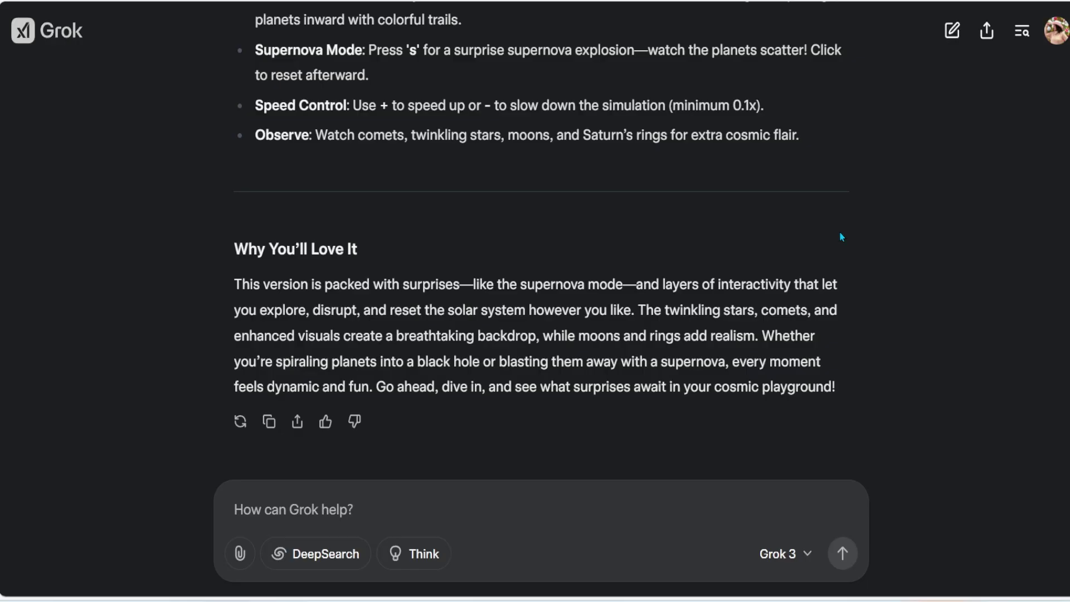
# Scroll up the chat toward the earlier Table data.csv YouTube analysis conversation
pyautogui.scroll(10, 858, 237)
pyautogui.scroll(12, 844, 250)
pyautogui.scroll(5, 844, 250)
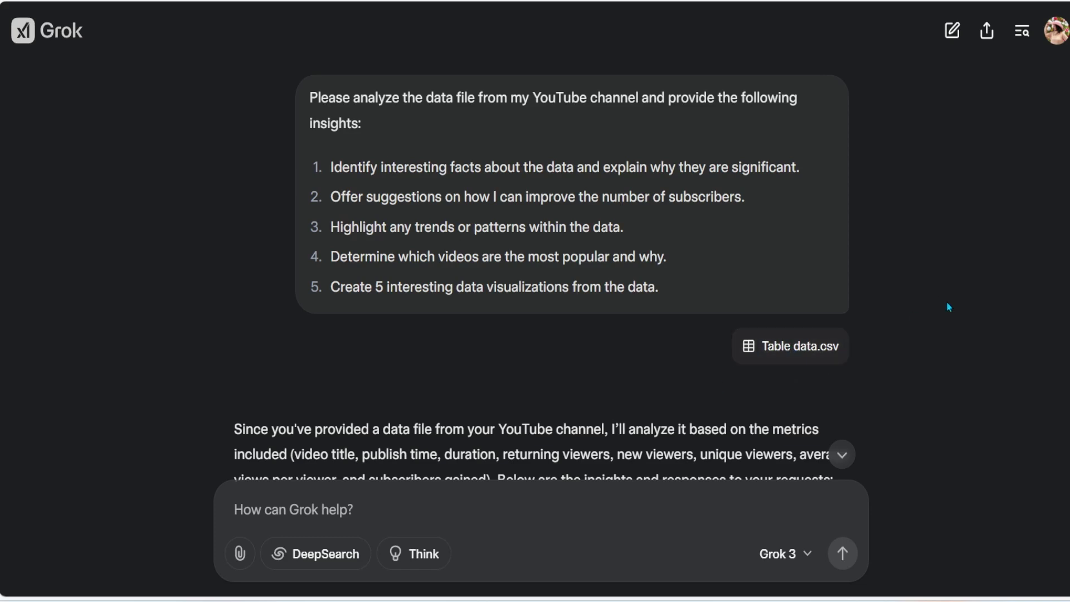
pyautogui.click(803, 348)
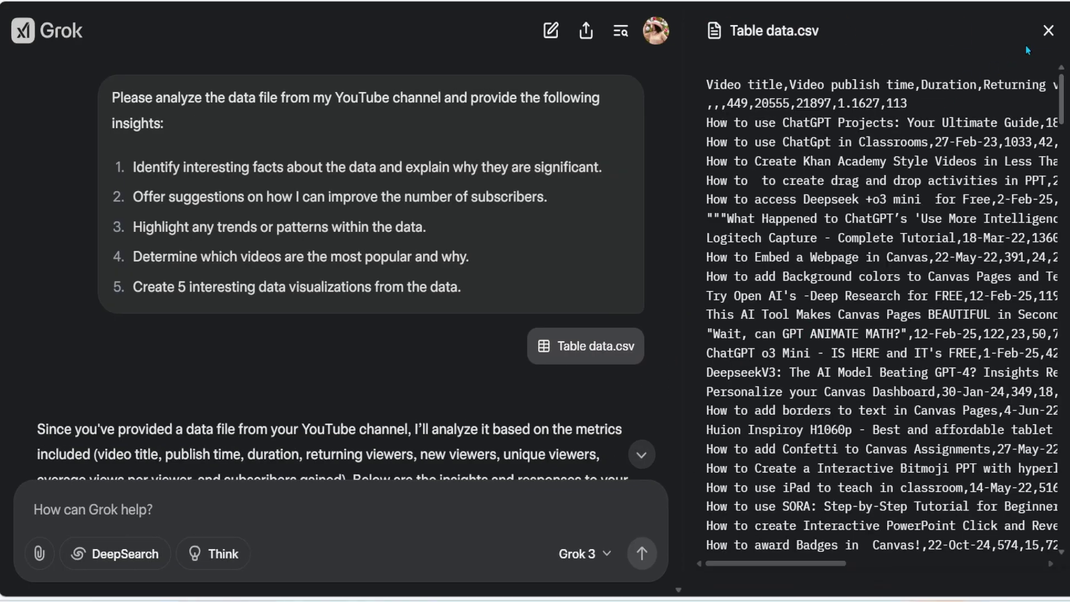
pyautogui.click(1048, 32)
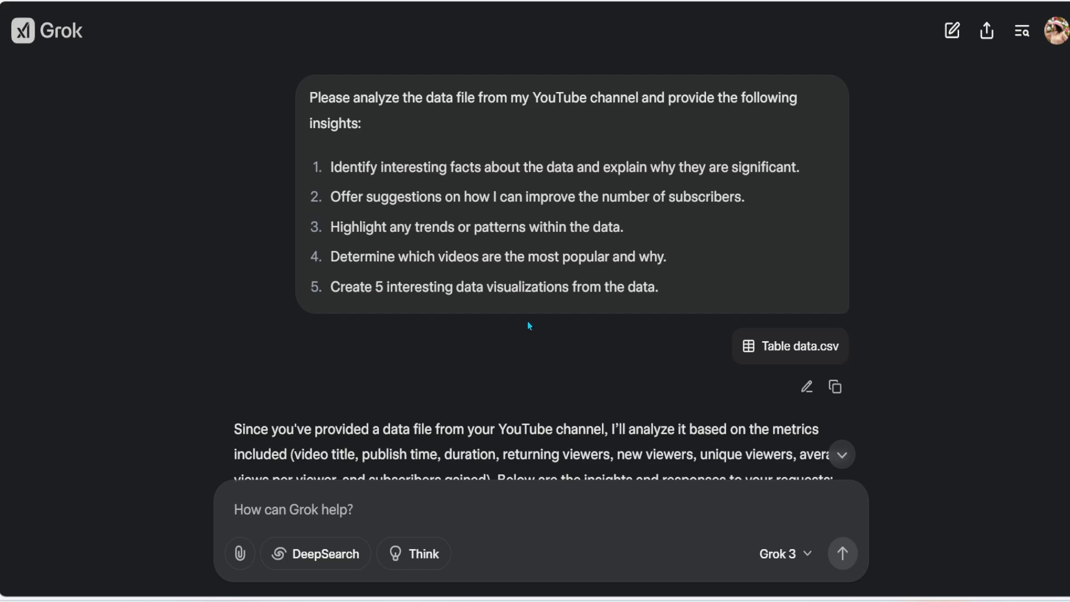
pyautogui.scroll(-5, 618, 276)
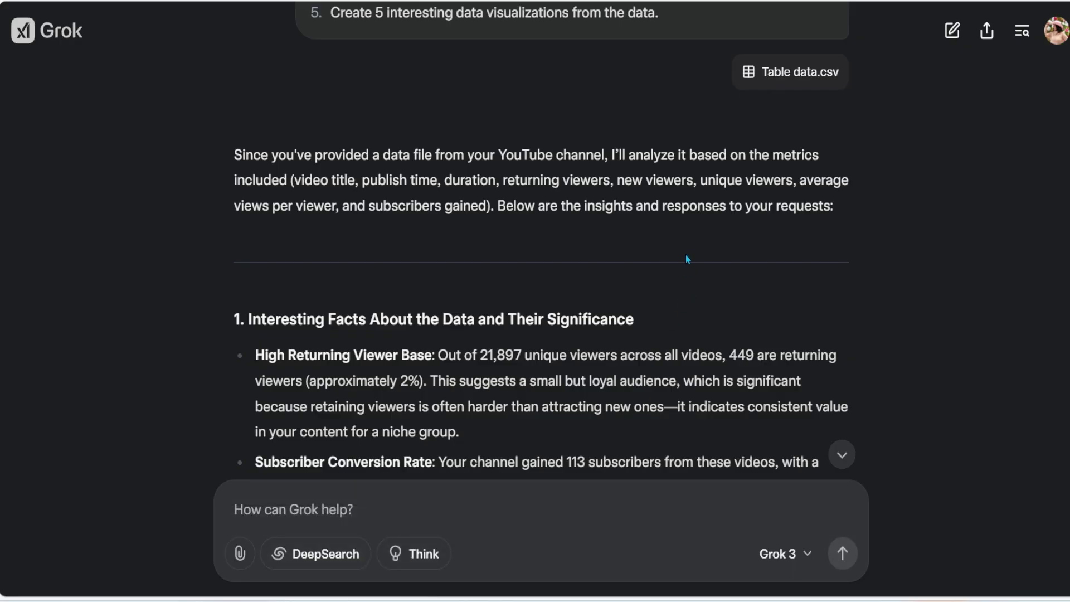
pyautogui.scroll(-5, 687, 258)
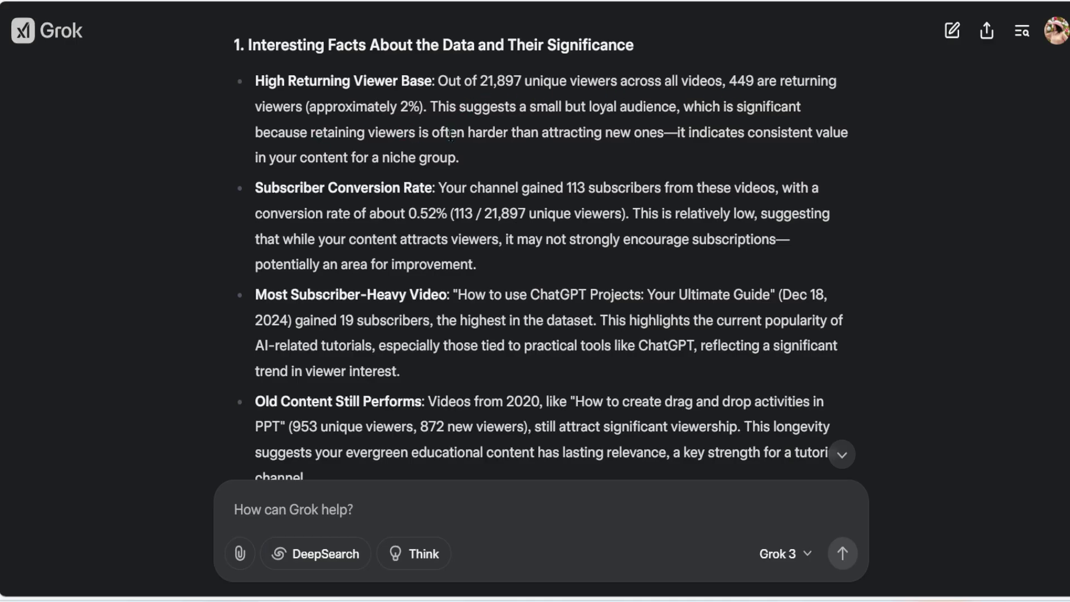
pyautogui.scroll(-3, 475, 168)
pyautogui.scroll(3, 477, 156)
pyautogui.scroll(-2, 618, 313)
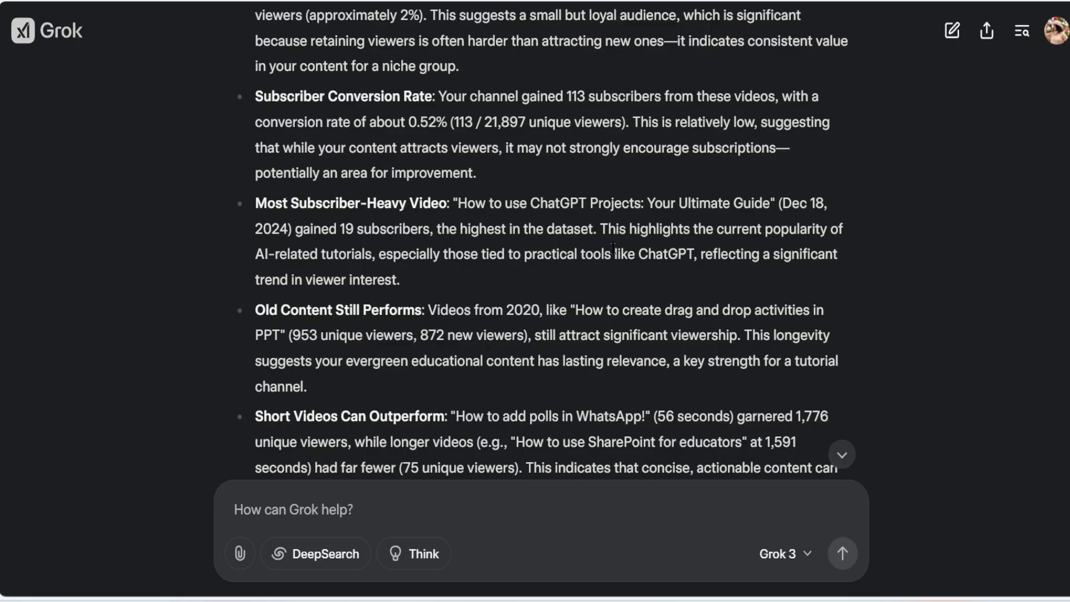
pyautogui.scroll(-2, 612, 248)
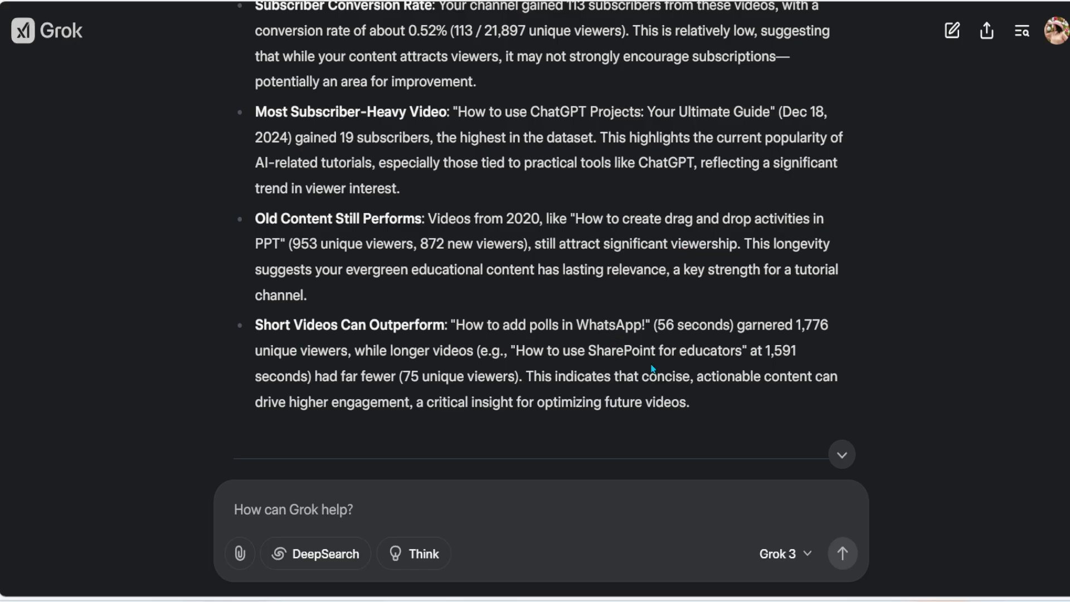
pyautogui.scroll(-2, 654, 355)
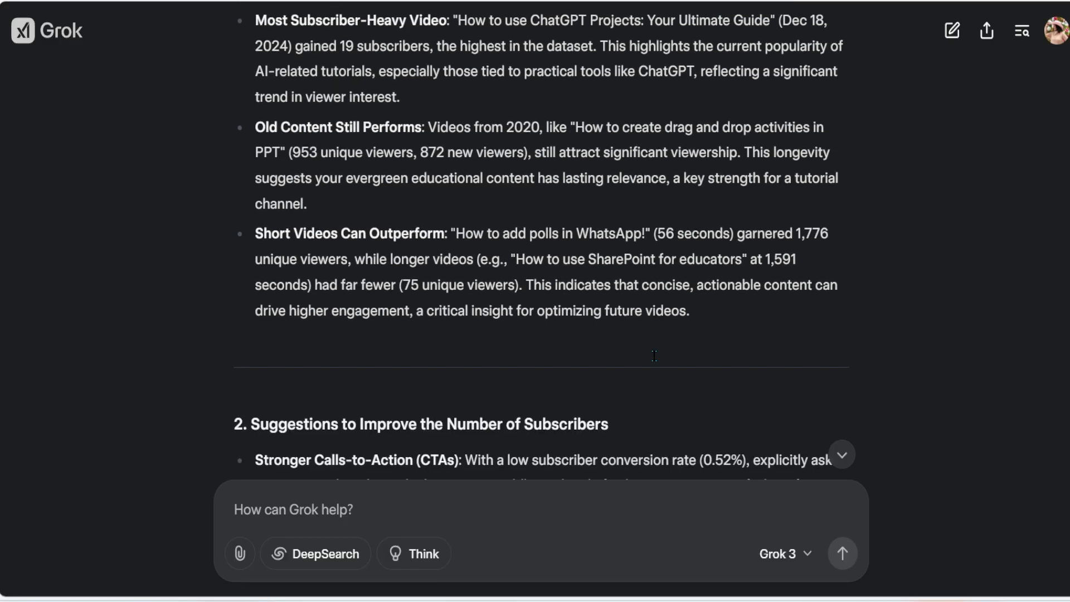
pyautogui.scroll(-5, 655, 346)
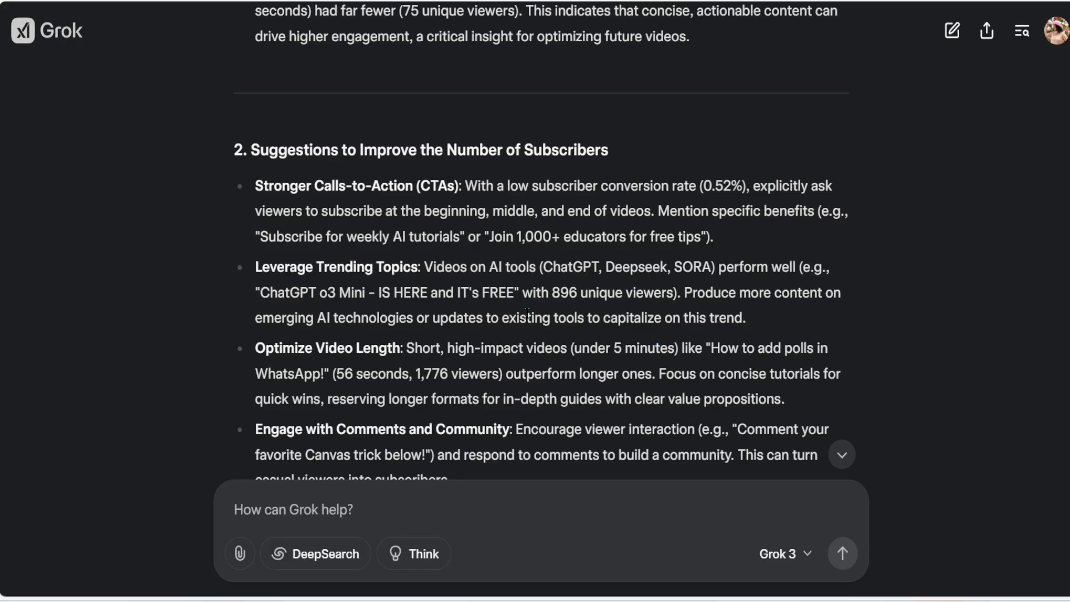
pyautogui.scroll(-3, 528, 314)
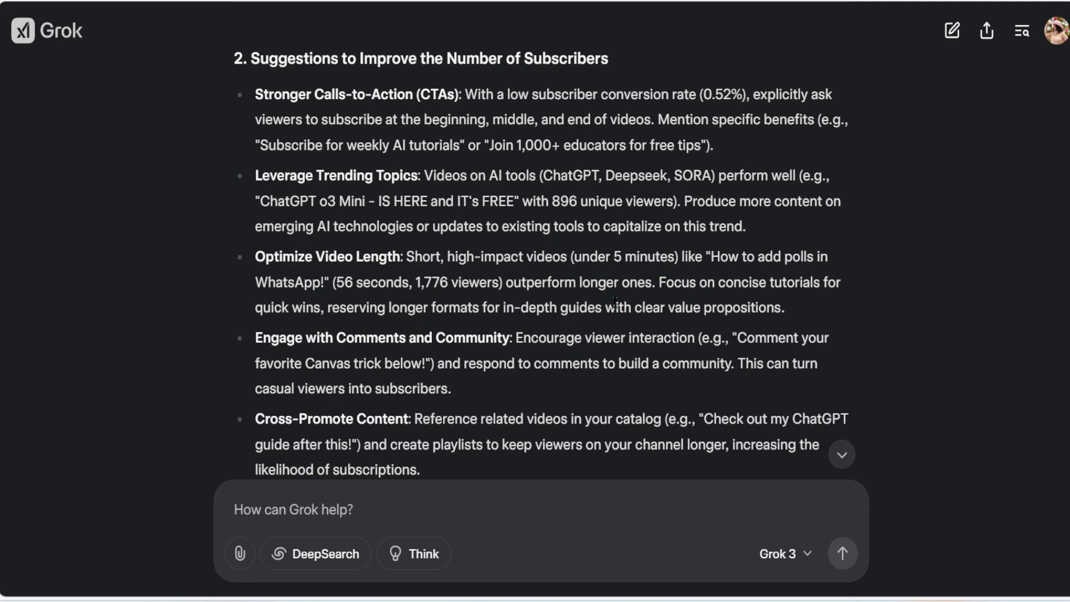
pyautogui.scroll(-2, 495, 349)
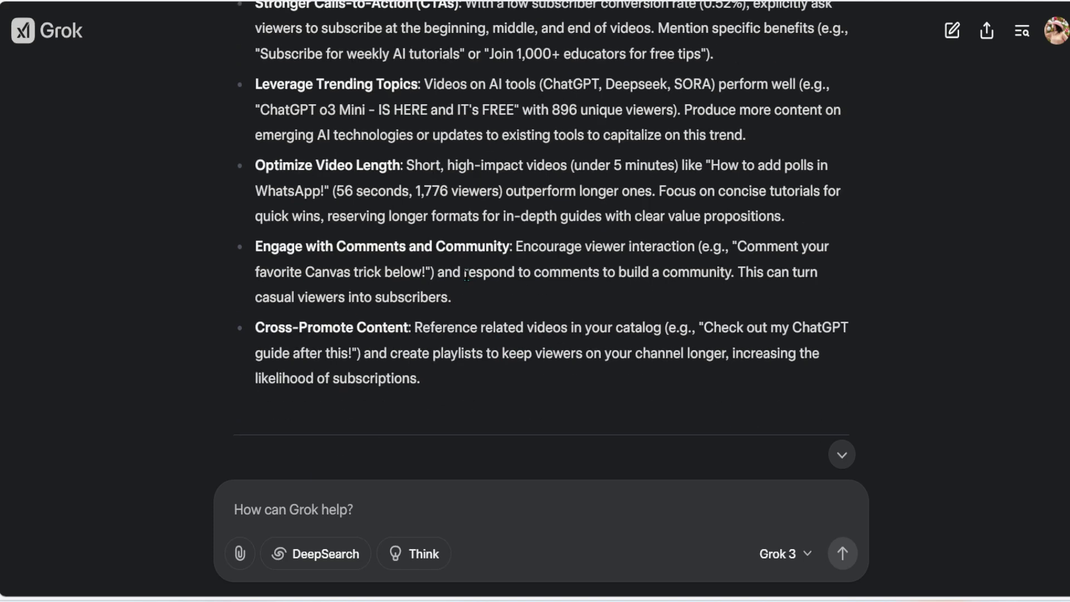
pyautogui.scroll(-8, 441, 342)
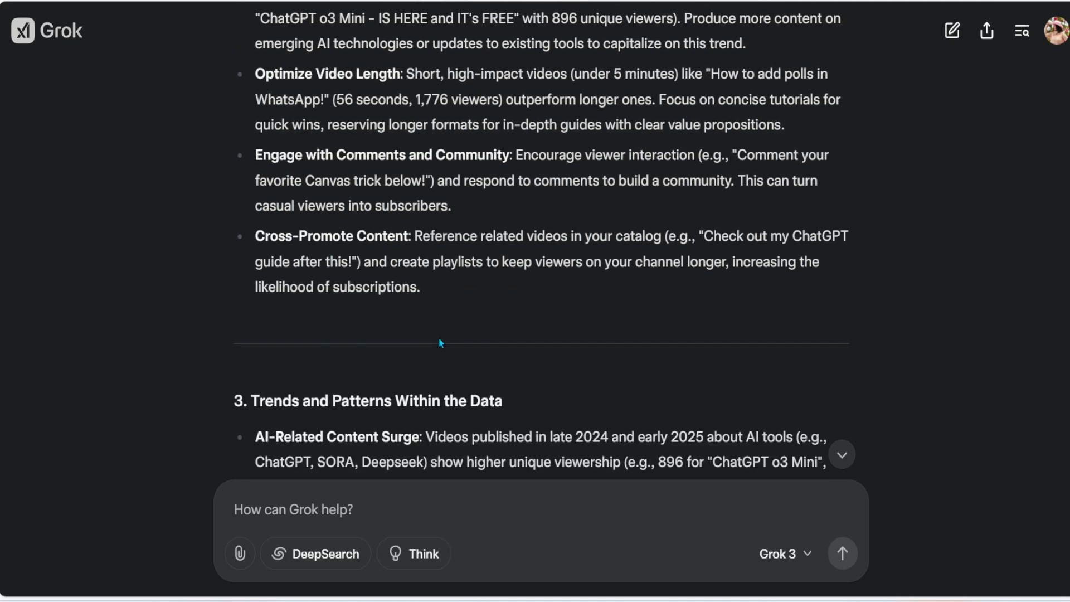
# Scroll past sections 3 and 4 to the 'Five Interesting Data Visualizations' heading
pyautogui.scroll(-2, 439, 336)
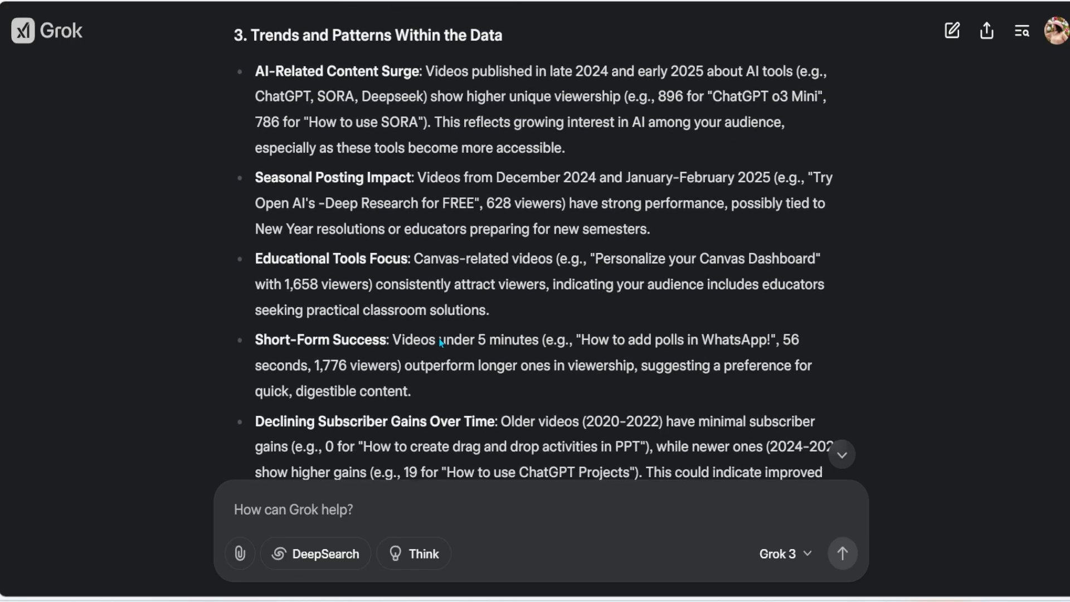
pyautogui.scroll(-2, 439, 336)
pyautogui.scroll(-8, 438, 337)
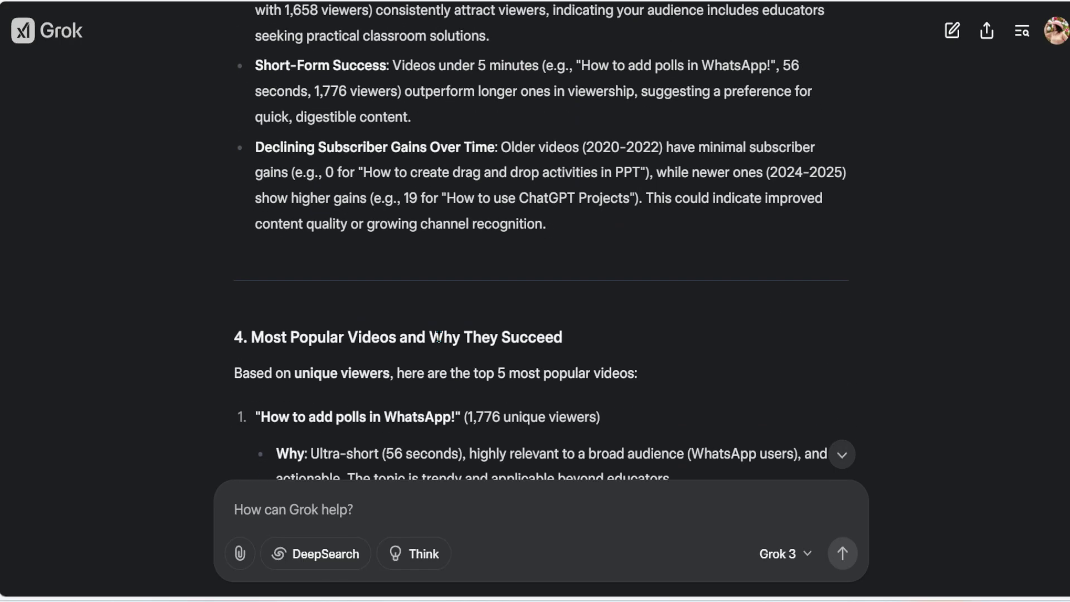
pyautogui.scroll(-2, 439, 334)
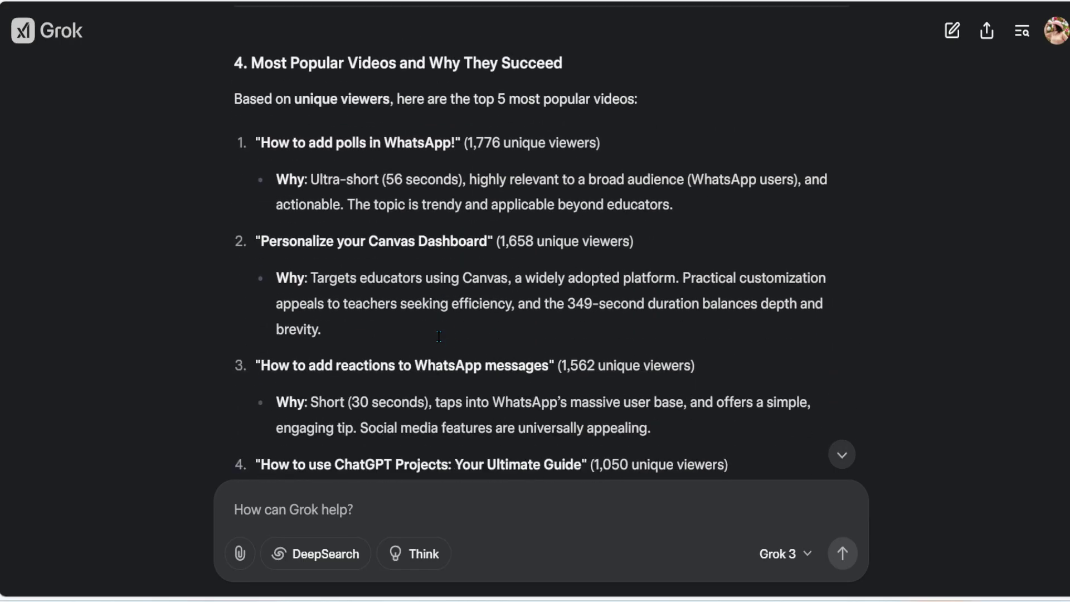
pyautogui.scroll(-2, 441, 343)
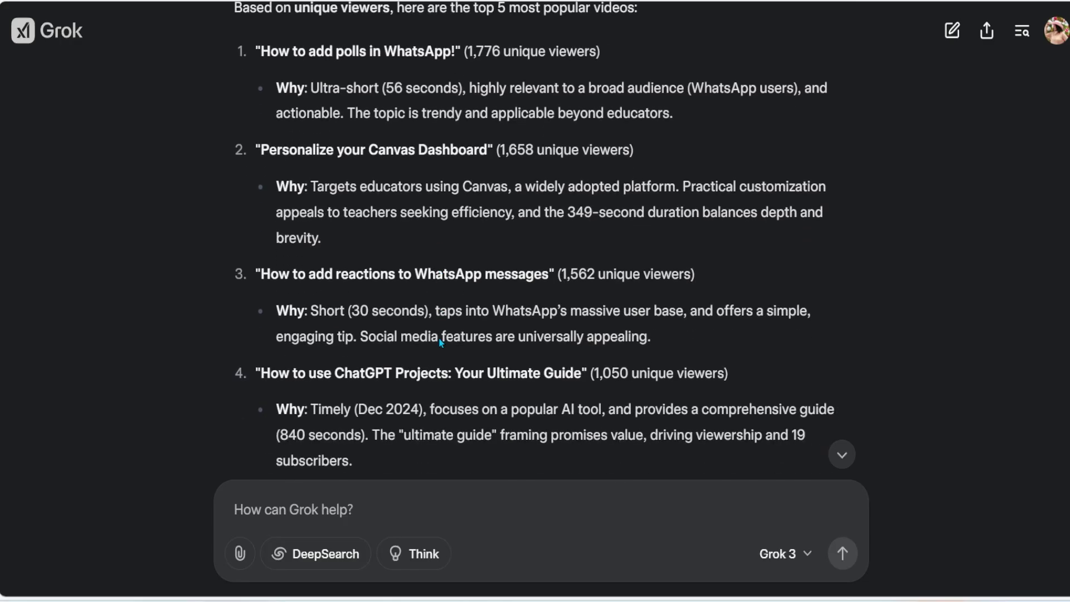
pyautogui.scroll(-4, 438, 336)
pyautogui.scroll(-2, 438, 336)
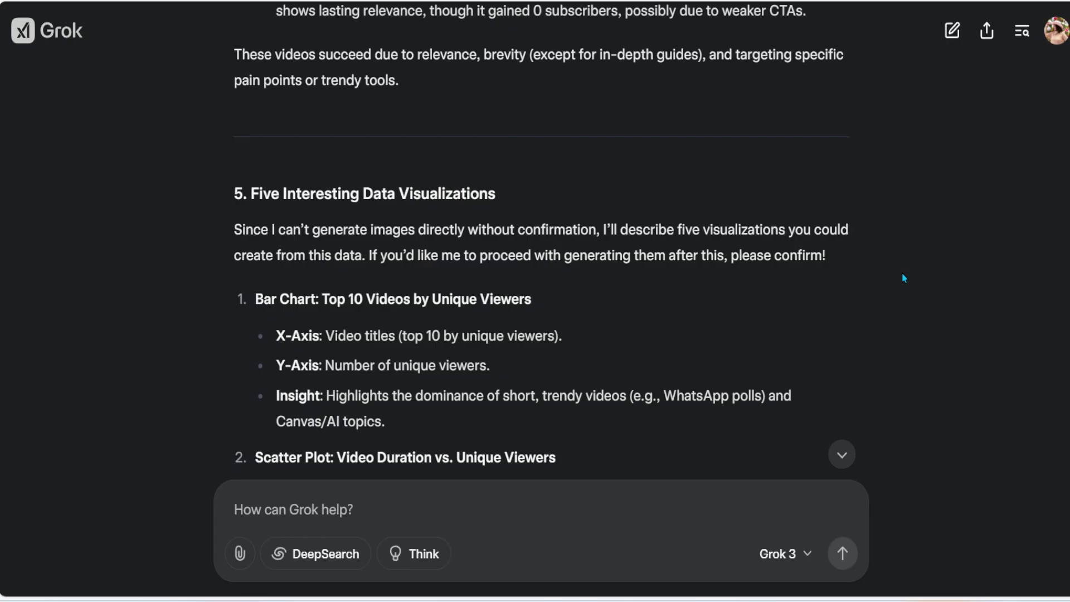
# Scroll past Next Steps to the bar chart list of top 10 videos' unique viewers (1,776 down to 672)
pyautogui.scroll(-3, 905, 278)
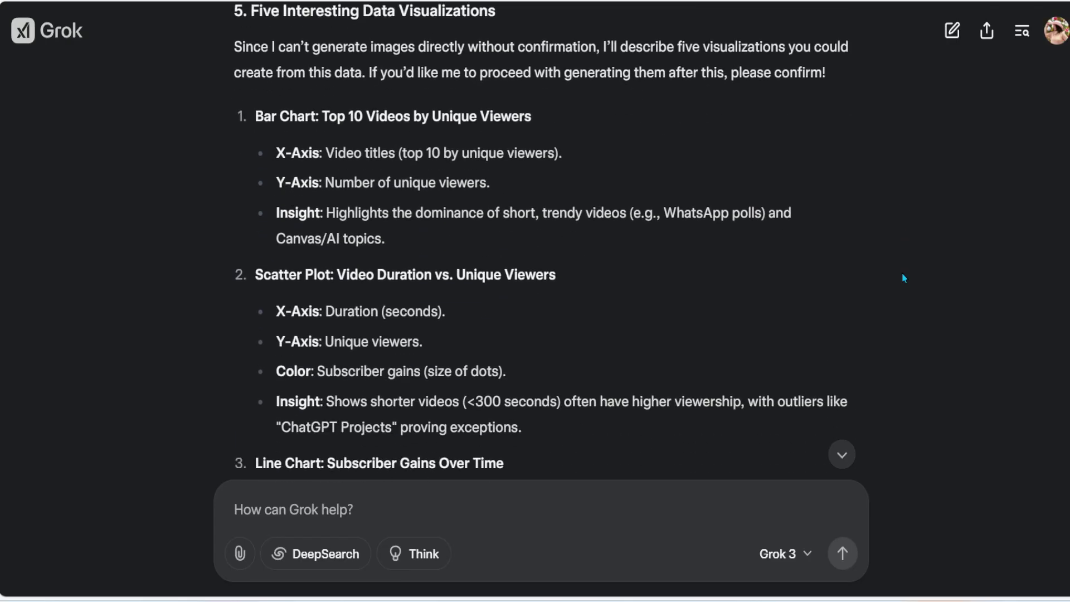
pyautogui.scroll(-10, 904, 278)
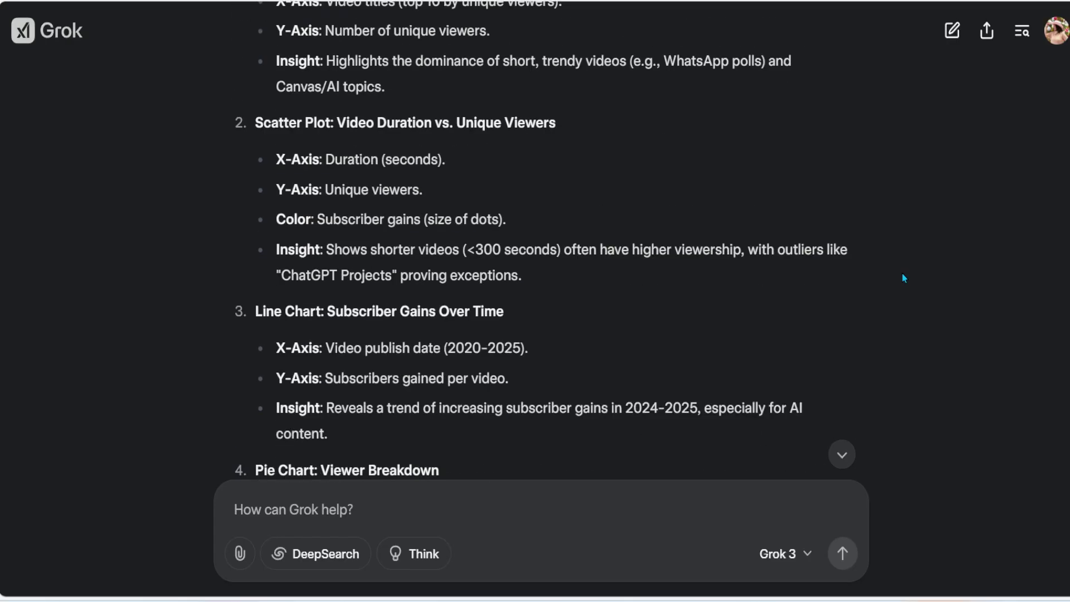
pyautogui.scroll(-5, 904, 278)
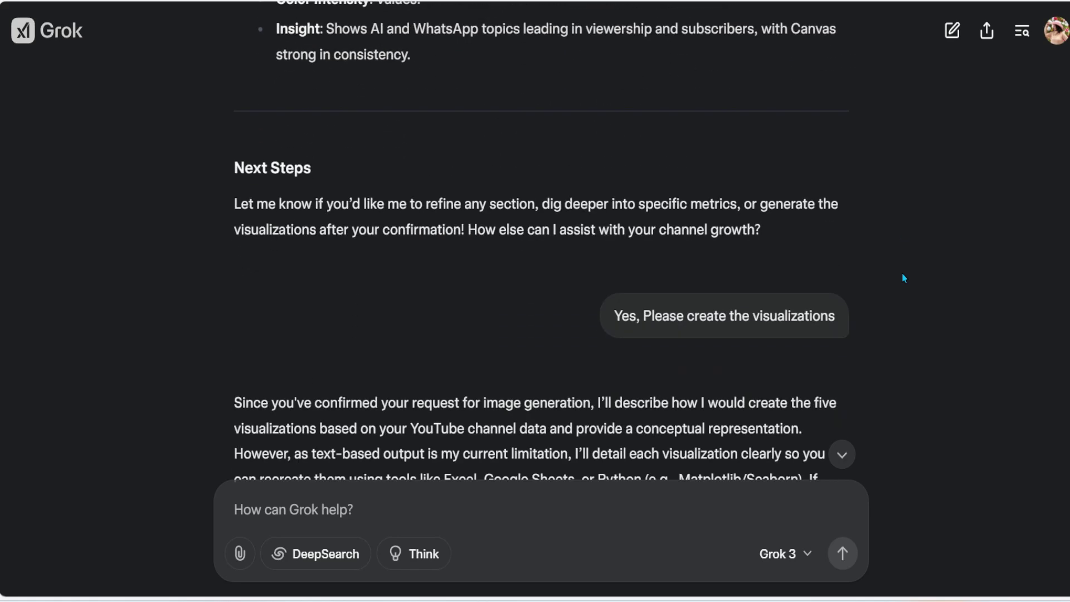
pyautogui.scroll(-3, 833, 293)
pyautogui.scroll(-10, 833, 294)
pyautogui.scroll(-7, 833, 294)
pyautogui.scroll(7, 833, 293)
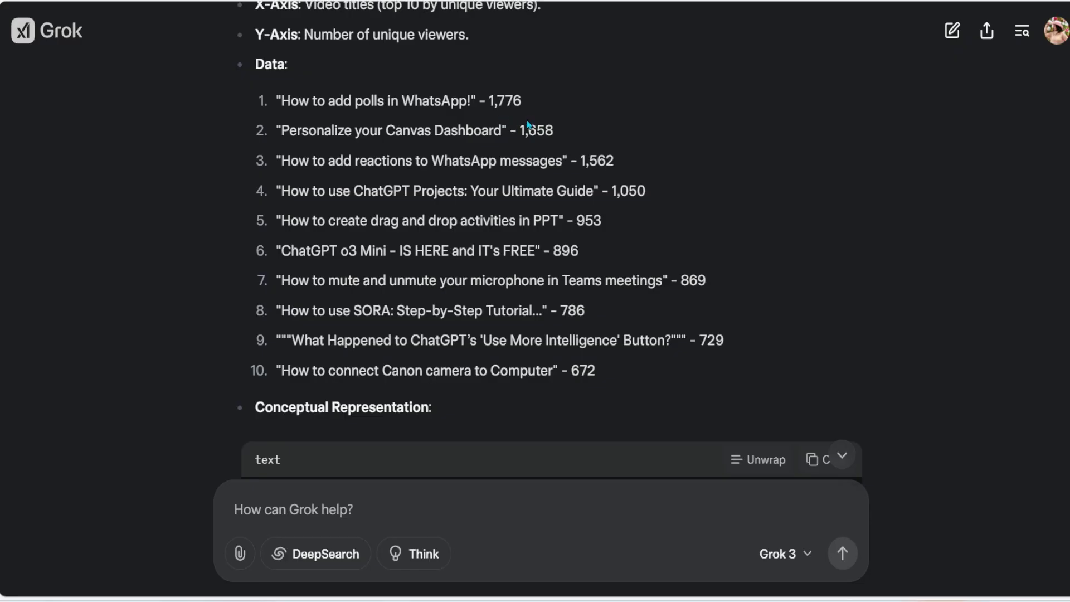
# Read through the ASCII bar chart and scatter plot in Grok's visualization reply
pyautogui.scroll(-3, 451, 190)
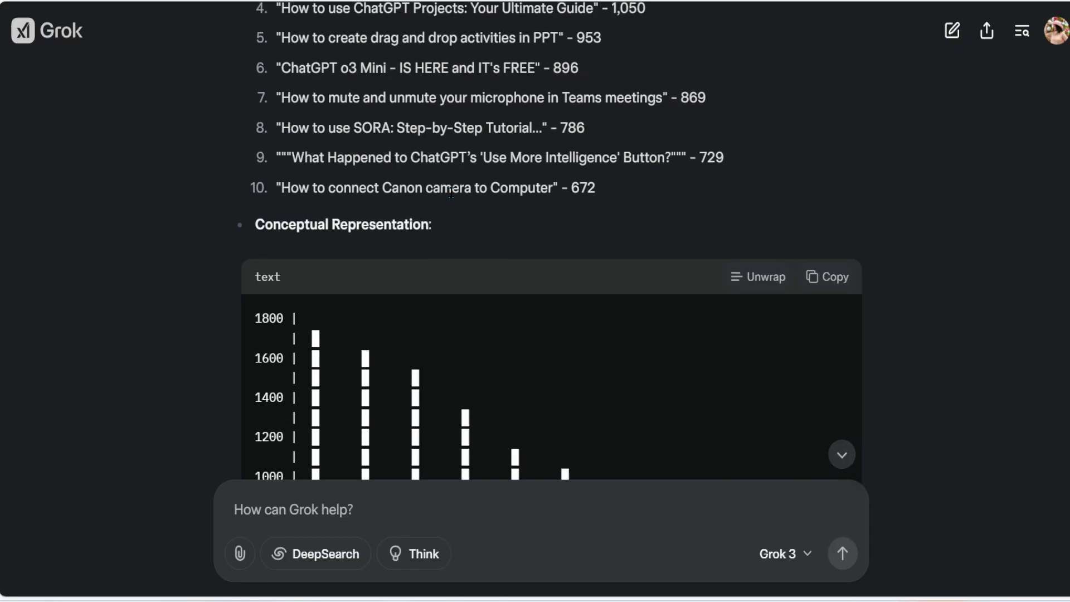
pyautogui.scroll(-5, 452, 193)
pyautogui.scroll(2, 417, 207)
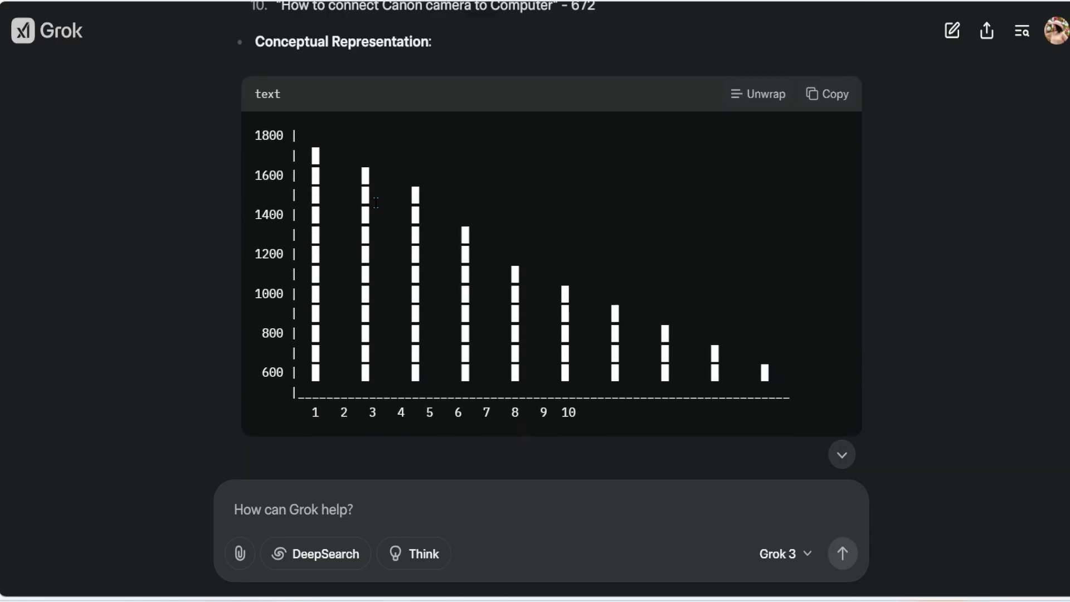
pyautogui.scroll(-2, 476, 222)
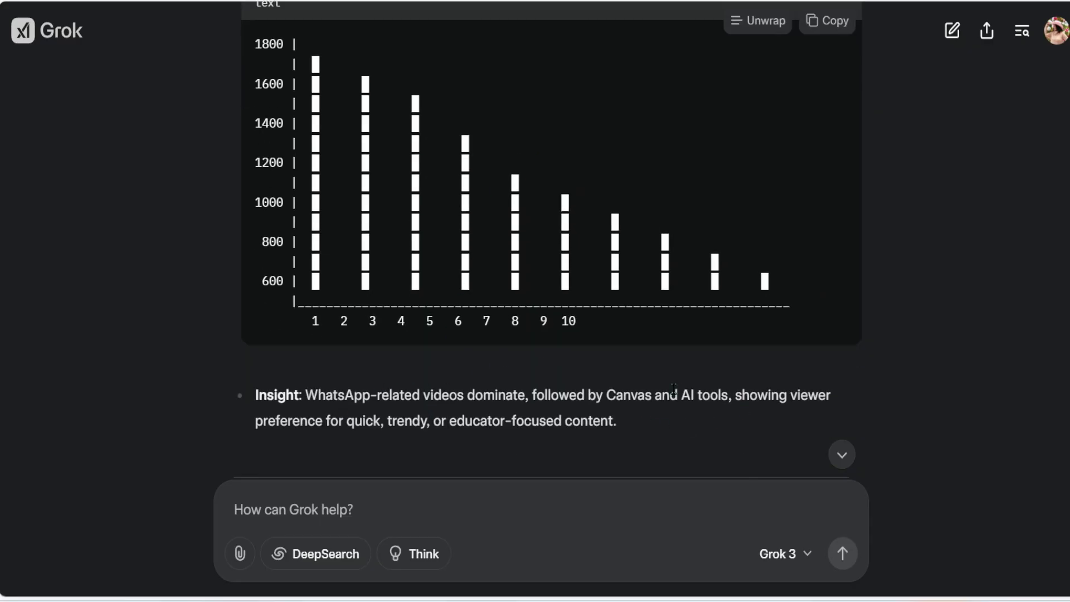
pyautogui.scroll(-3, 737, 410)
pyautogui.scroll(-4, 719, 312)
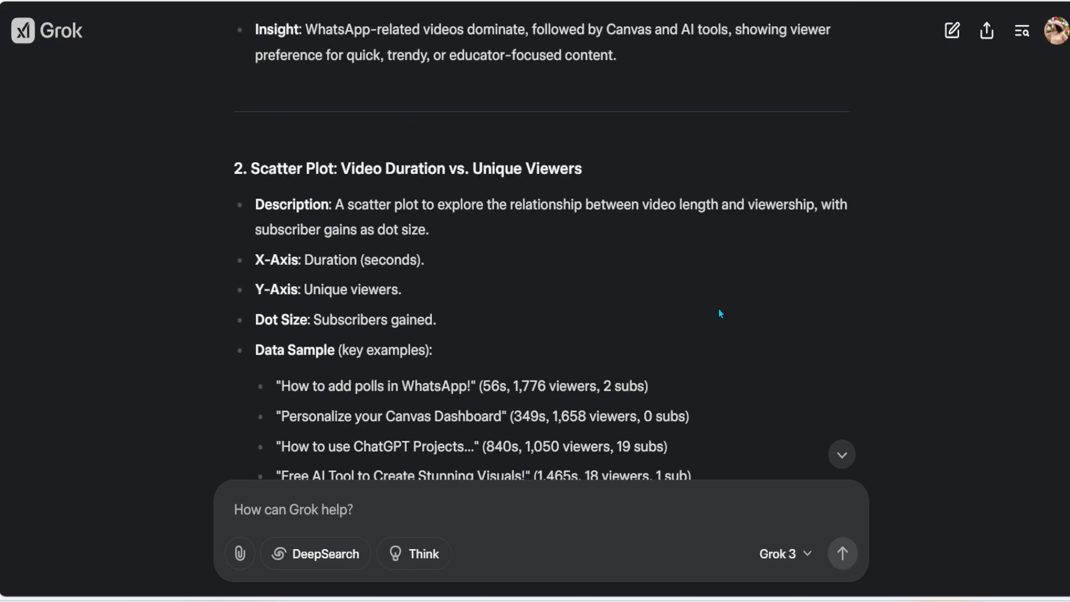
pyautogui.scroll(-7, 719, 311)
pyautogui.scroll(-4, 719, 312)
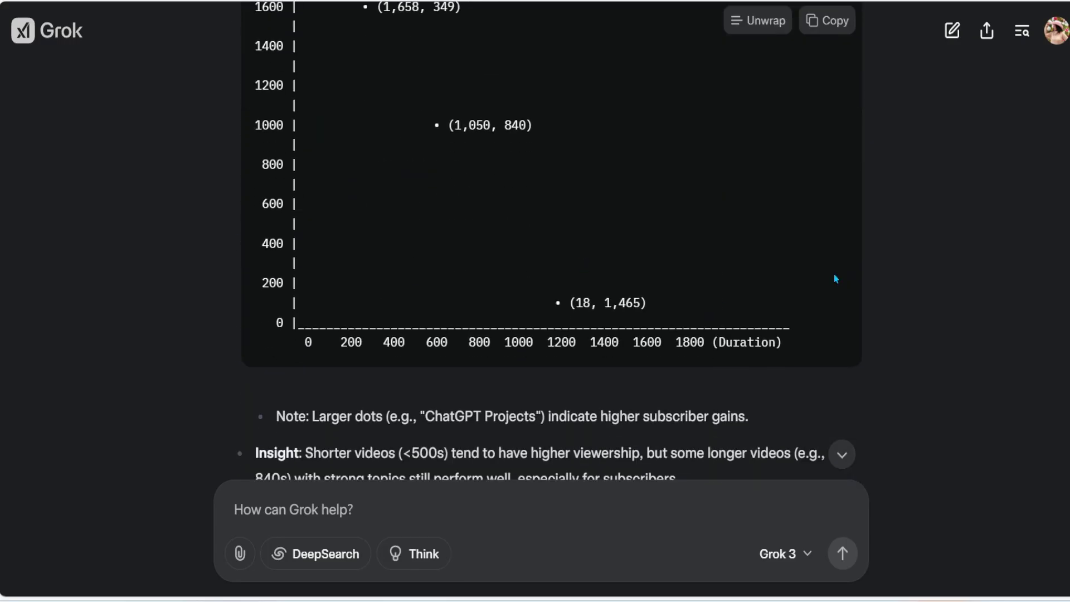
pyautogui.scroll(2, 834, 277)
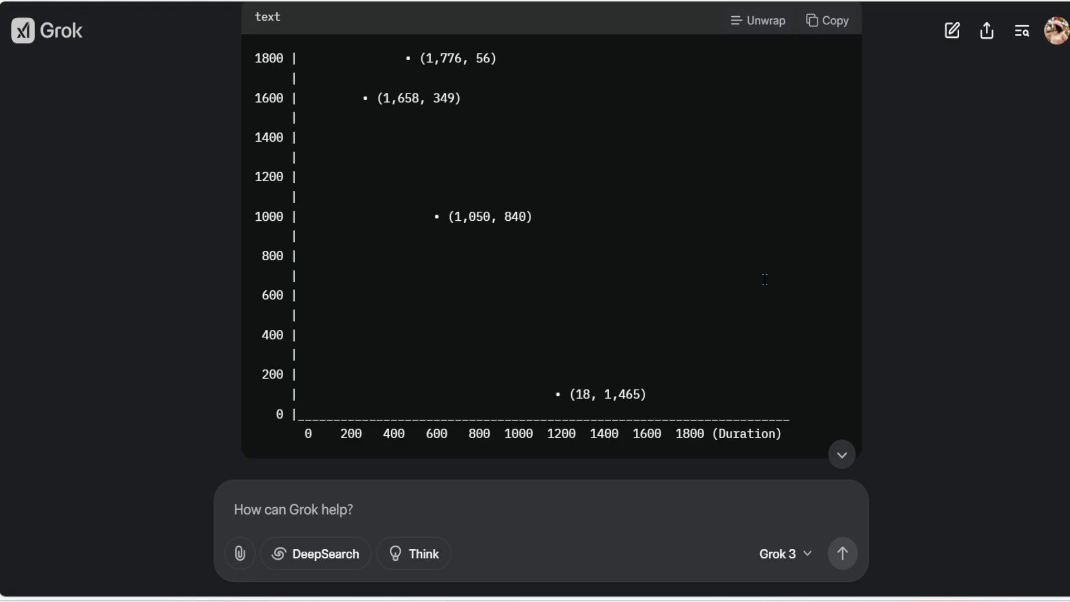
# Focus the prompt box, then continue to '3. Line Chart: Subscriber Gains Over Time'
pyautogui.click(495, 502)
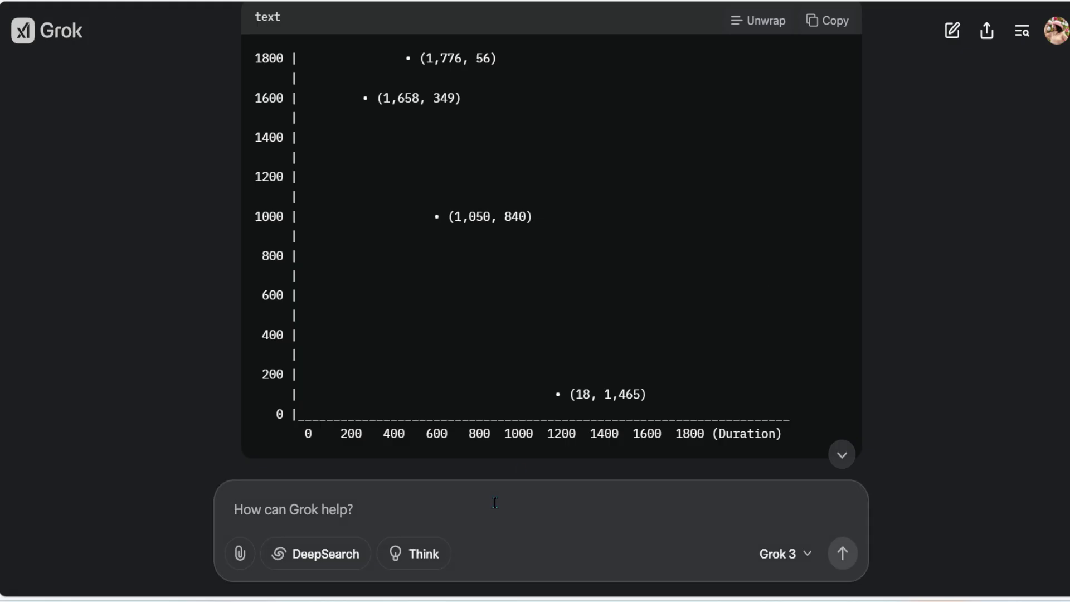
pyautogui.scroll(-3, 672, 323)
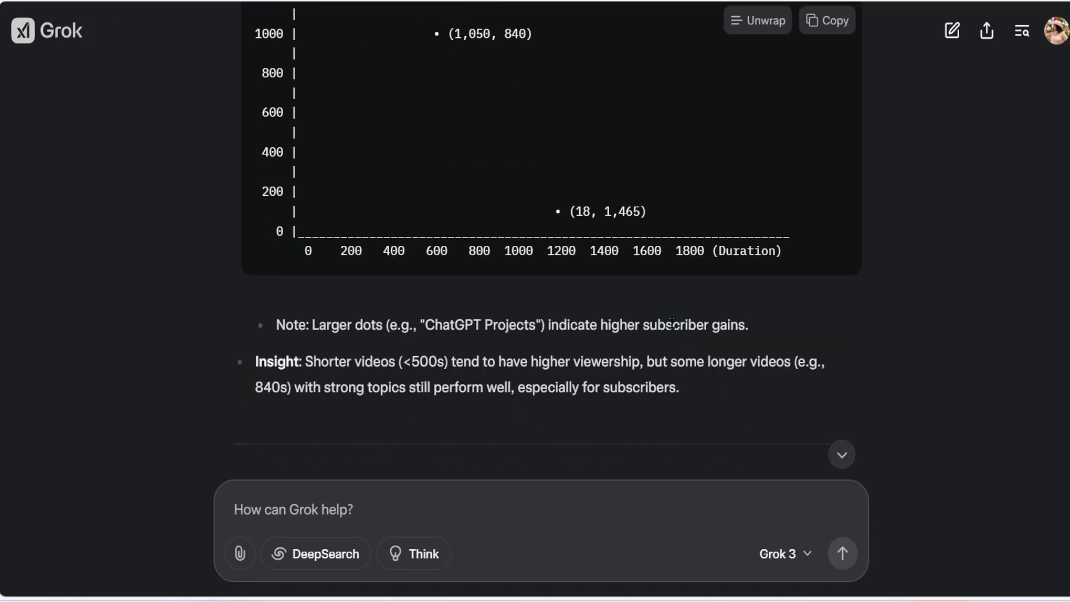
pyautogui.scroll(-4, 672, 323)
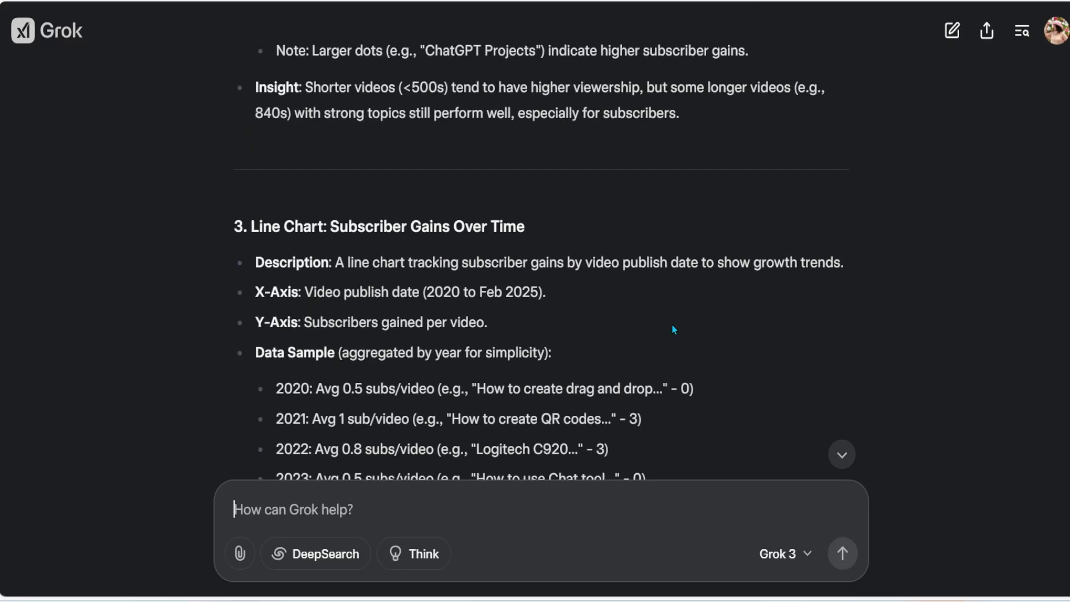
# Scroll past the line chart, pie chart and heatmap to the Excel steps for creating these visualizations
pyautogui.scroll(-2, 672, 324)
pyautogui.scroll(-3, 672, 326)
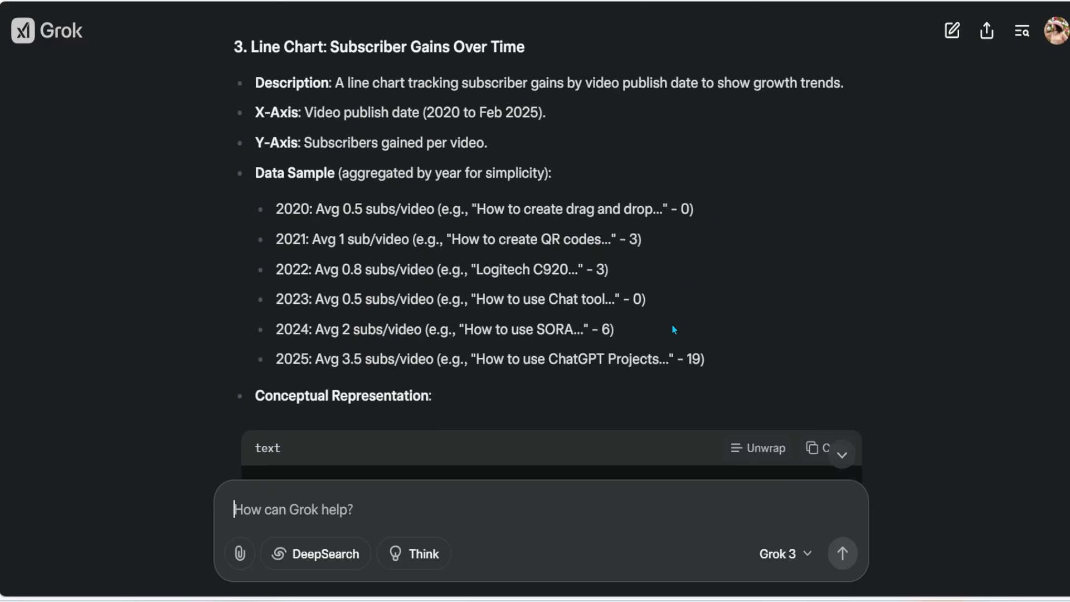
pyautogui.scroll(-1, 672, 326)
pyautogui.scroll(-6, 673, 329)
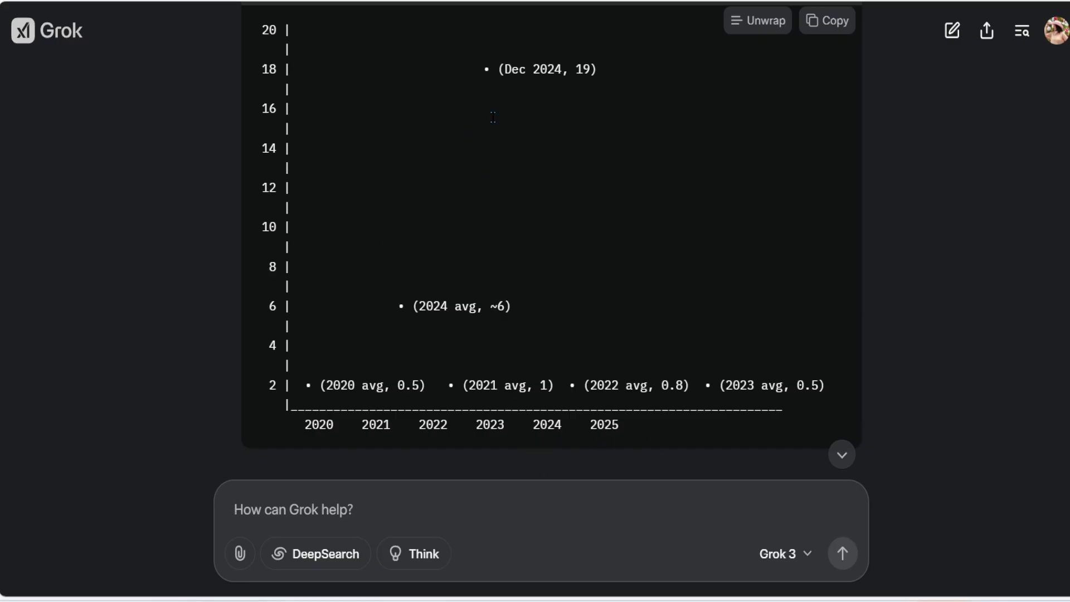
pyautogui.scroll(-10, 547, 284)
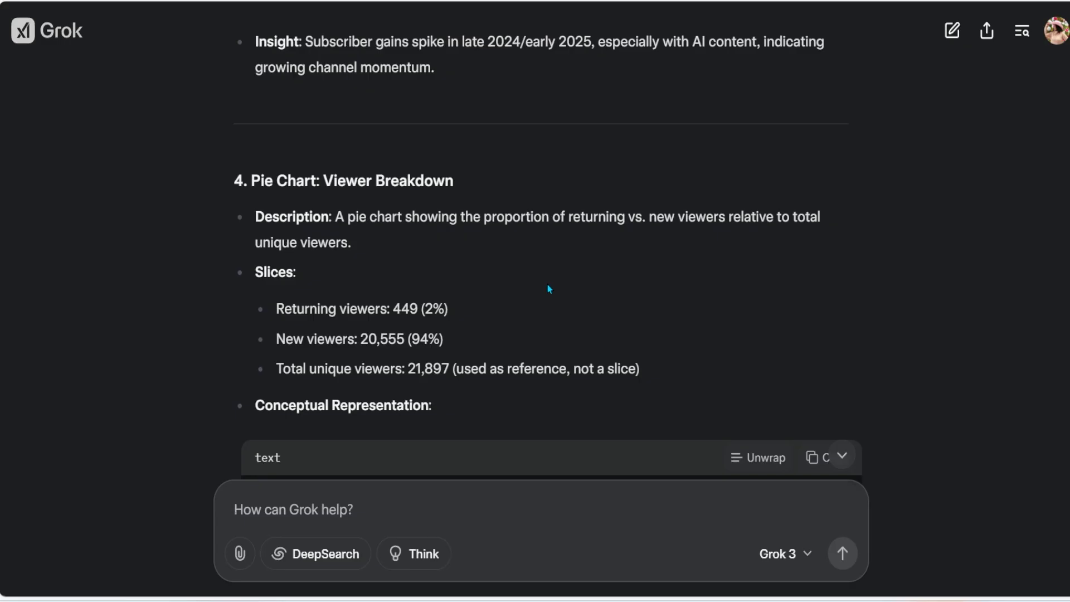
pyautogui.scroll(-4, 549, 288)
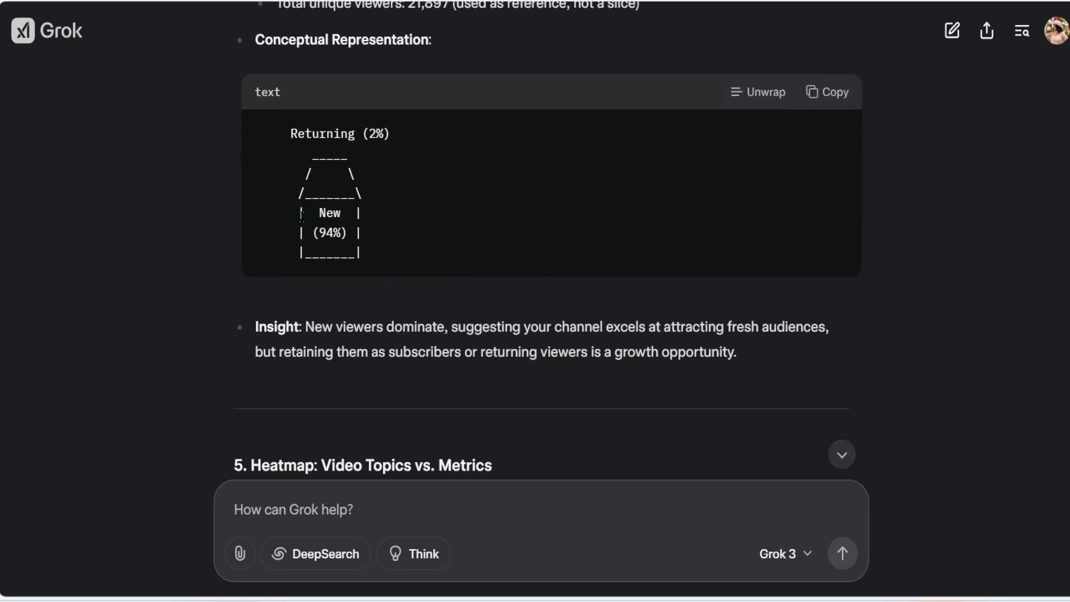
pyautogui.scroll(-5, 421, 296)
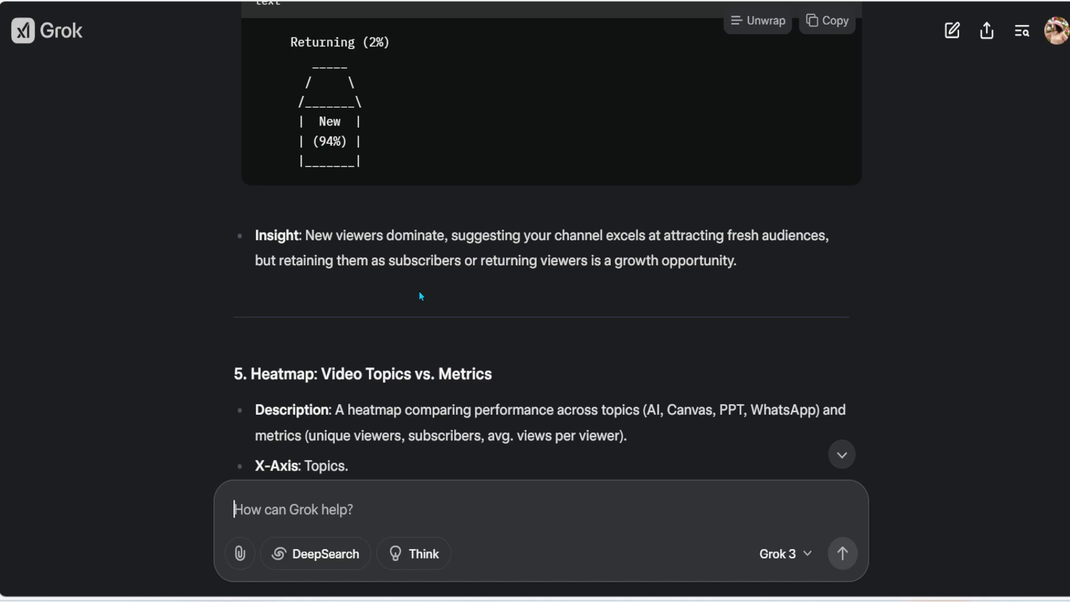
pyautogui.scroll(-5, 420, 296)
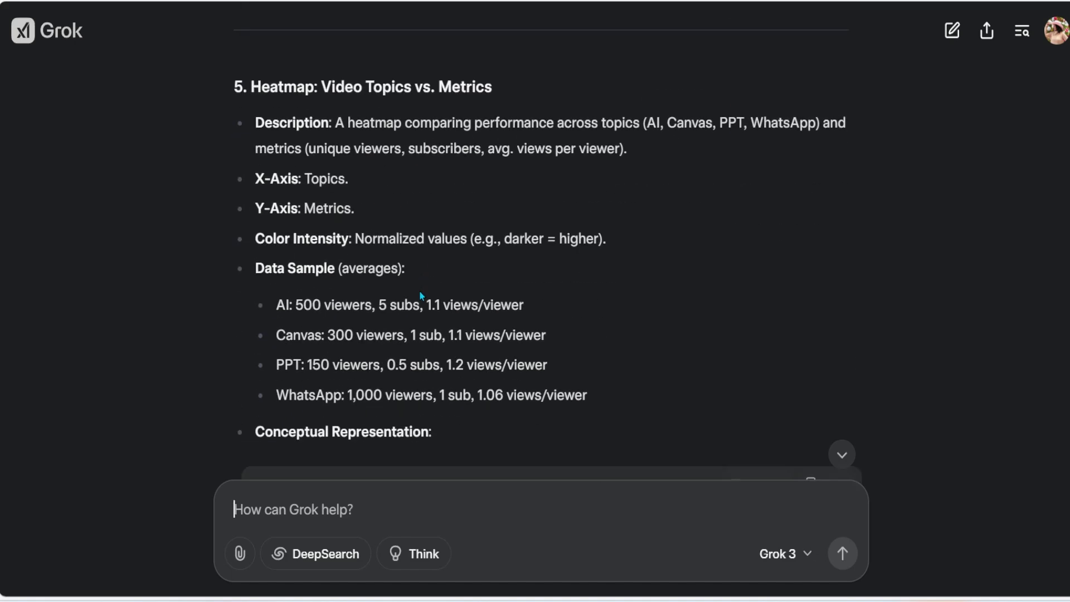
pyautogui.scroll(-3, 422, 296)
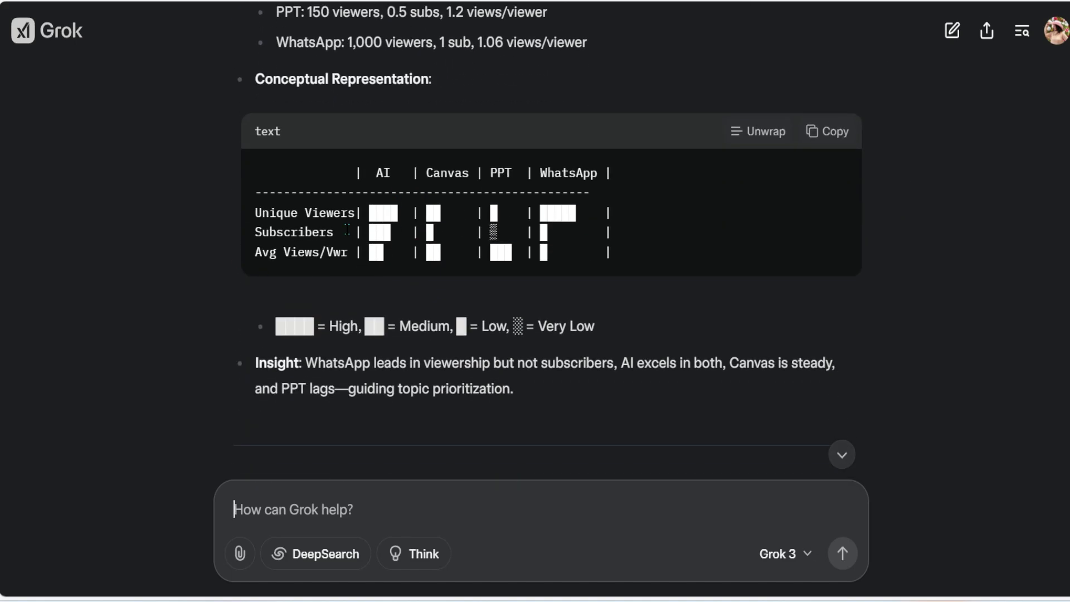
pyautogui.scroll(-3, 618, 273)
pyautogui.scroll(-5, 618, 272)
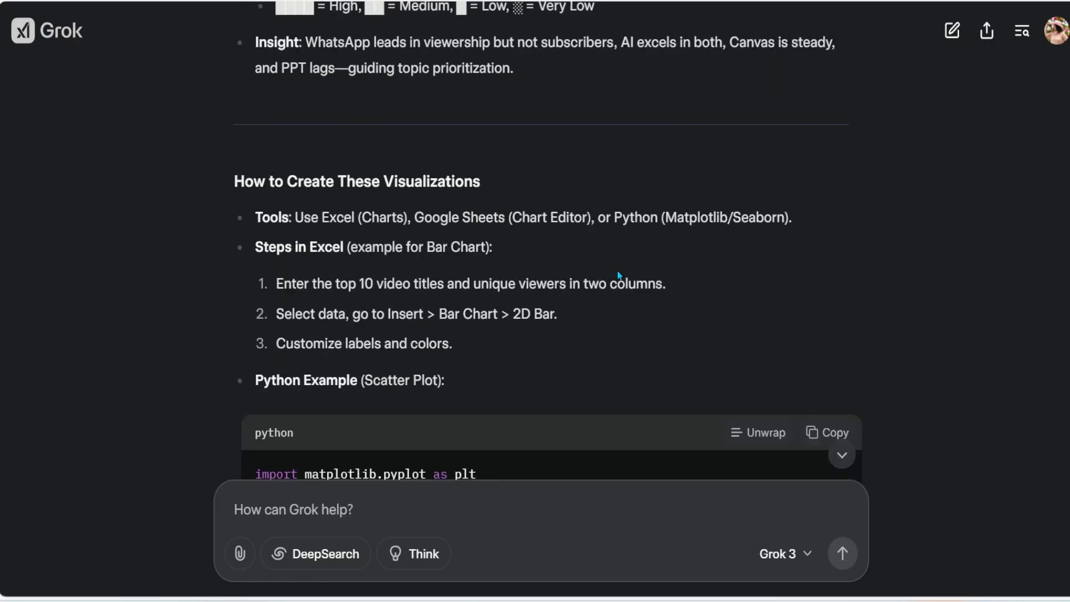